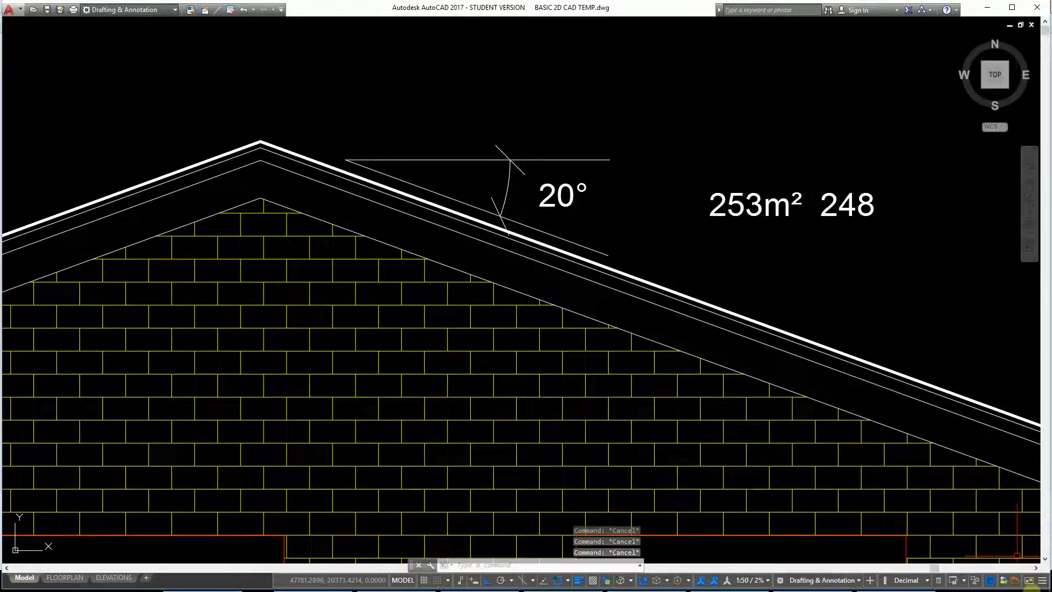
Restore the full interface and erase the "253m² 248" text beside the roof slope
{"action": "left_click", "coordinate": [1029, 581]}
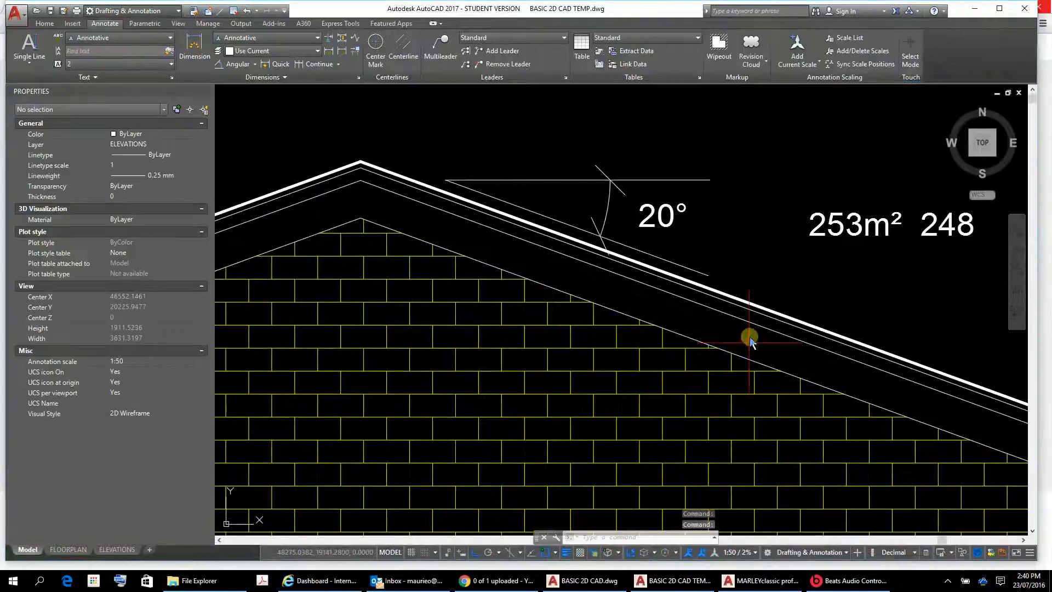
{"action": "double_click", "coordinate": [966, 230]}
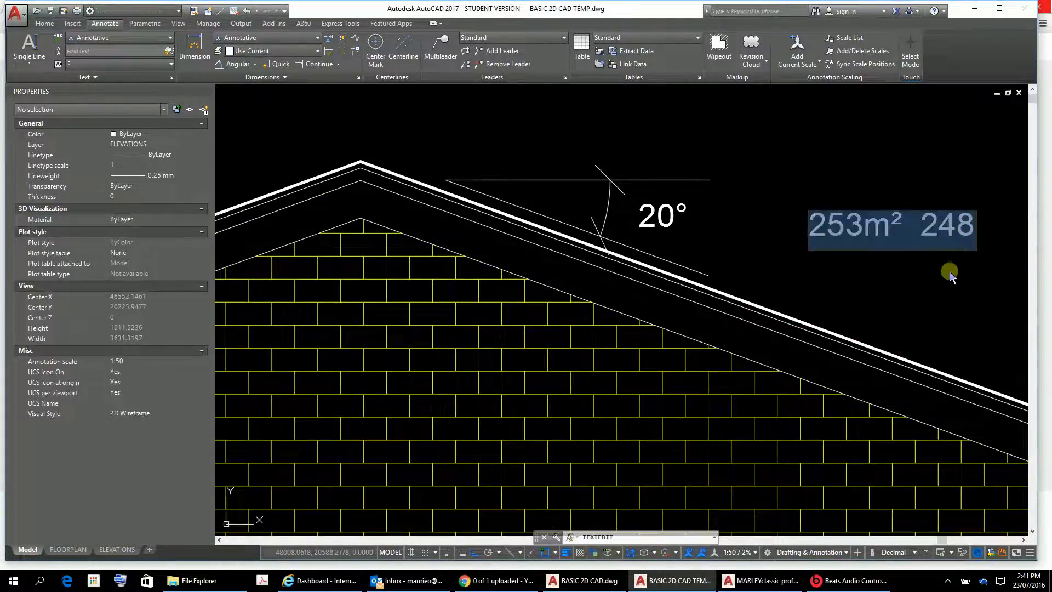
{"action": "key", "text": "Delete"}
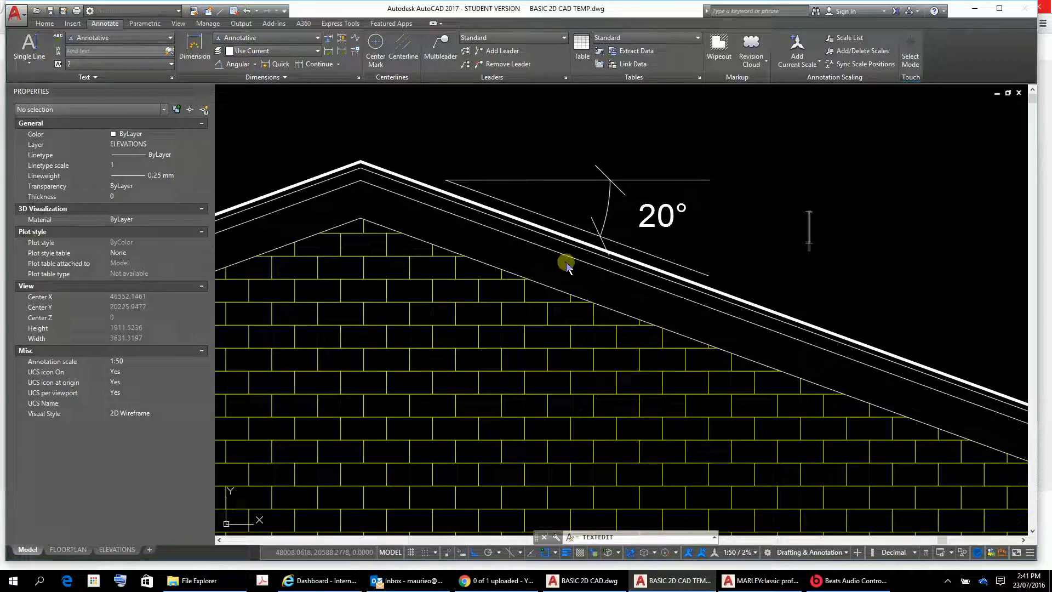
{"action": "key", "text": "Escape"}
{"action": "key", "text": "Escape"}
{"action": "key", "text": "Escape"}
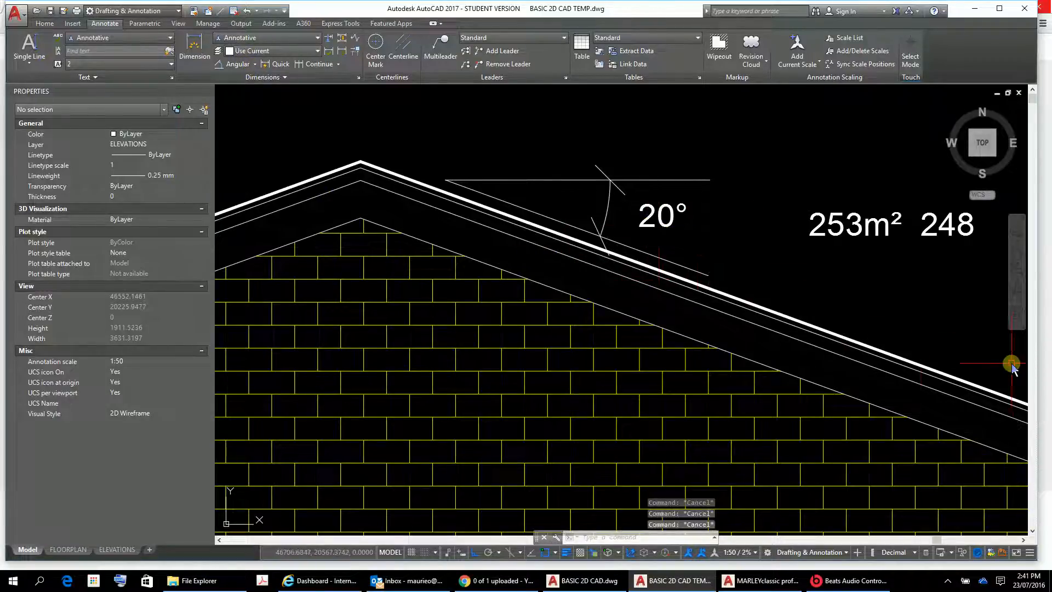
{"action": "left_click", "coordinate": [837, 225]}
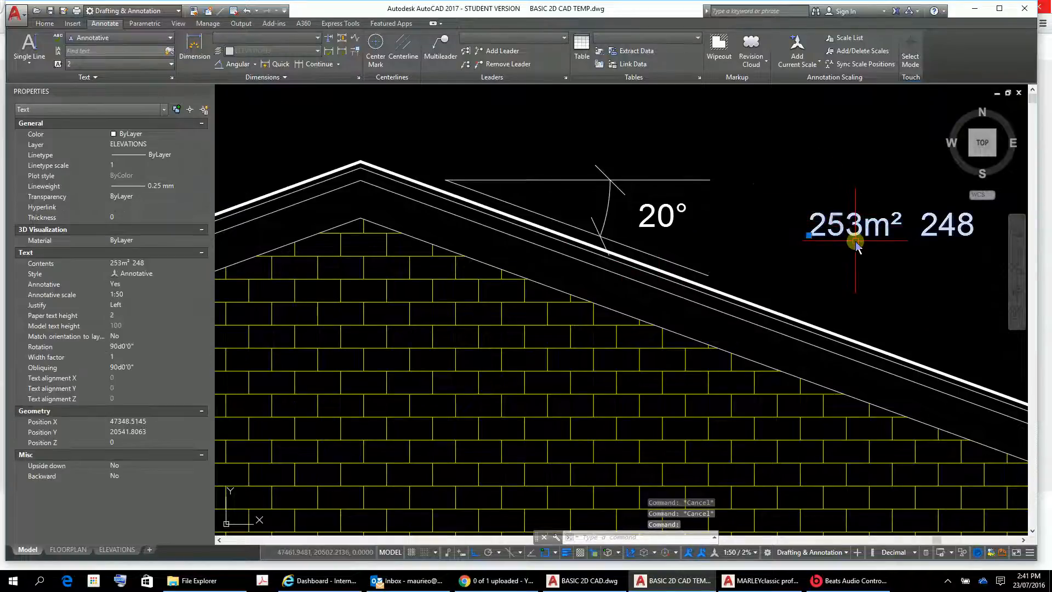
{"action": "key", "text": "Delete"}
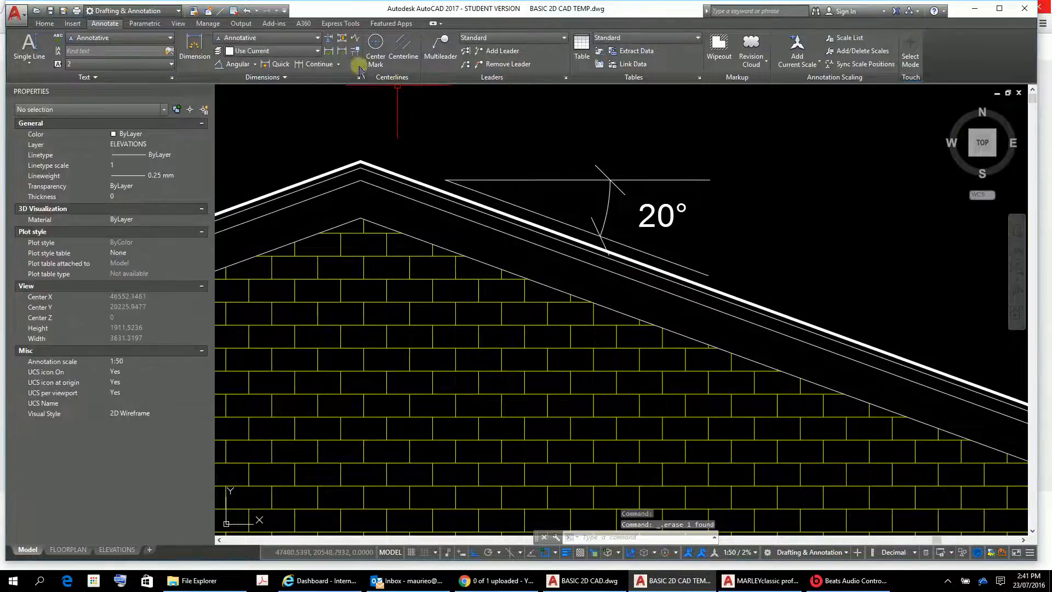
Add an angular dimension between the sloping and horizontal lines, placed to the right of the existing 20° dimension, and erase it again
{"action": "left_click", "coordinate": [256, 64]}
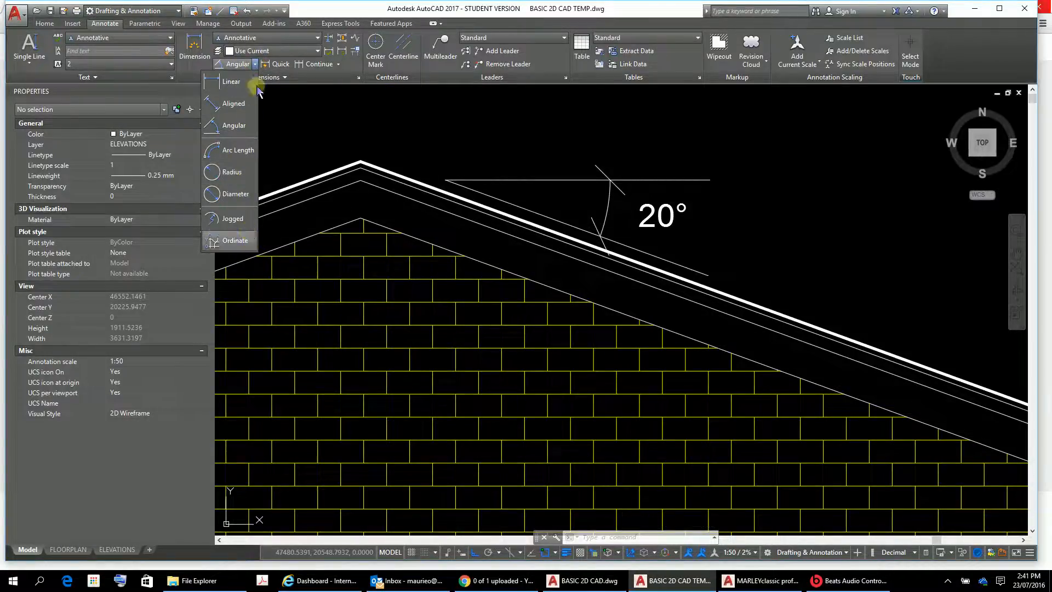
{"action": "left_click", "coordinate": [236, 125]}
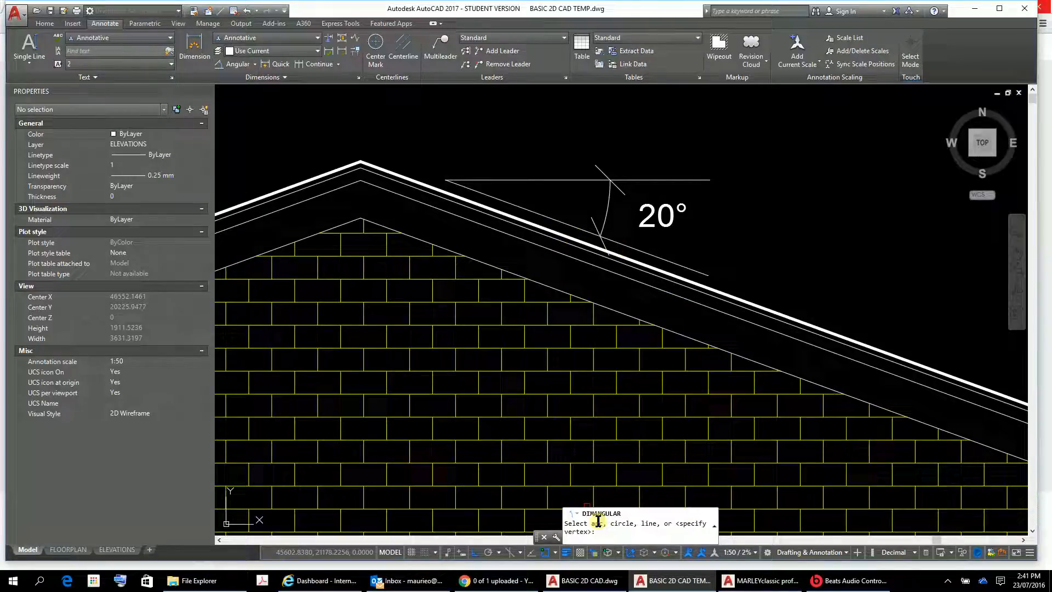
{"action": "left_click", "coordinate": [546, 220]}
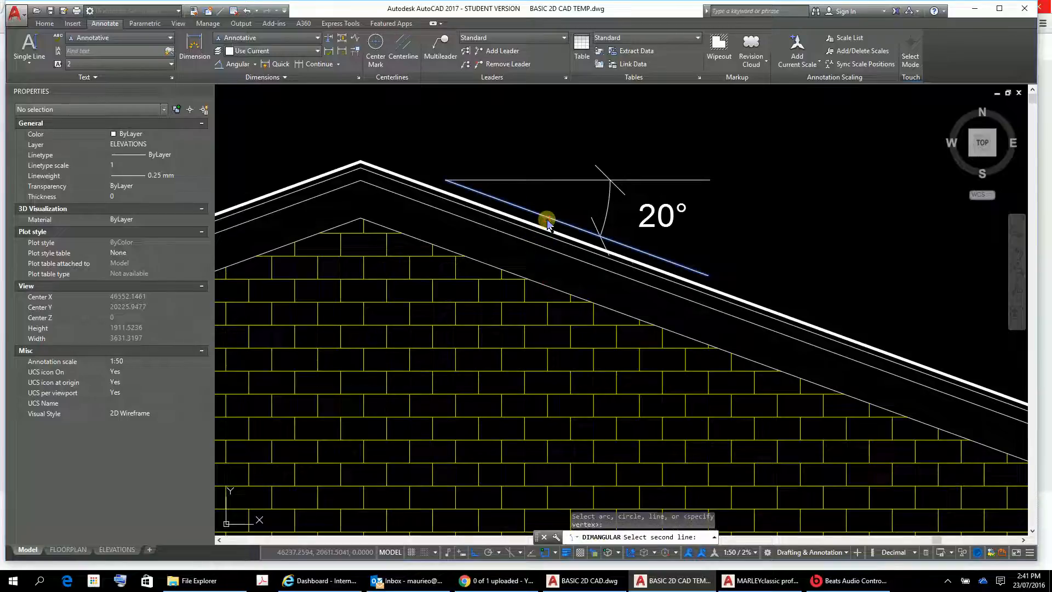
{"action": "left_click", "coordinate": [550, 181]}
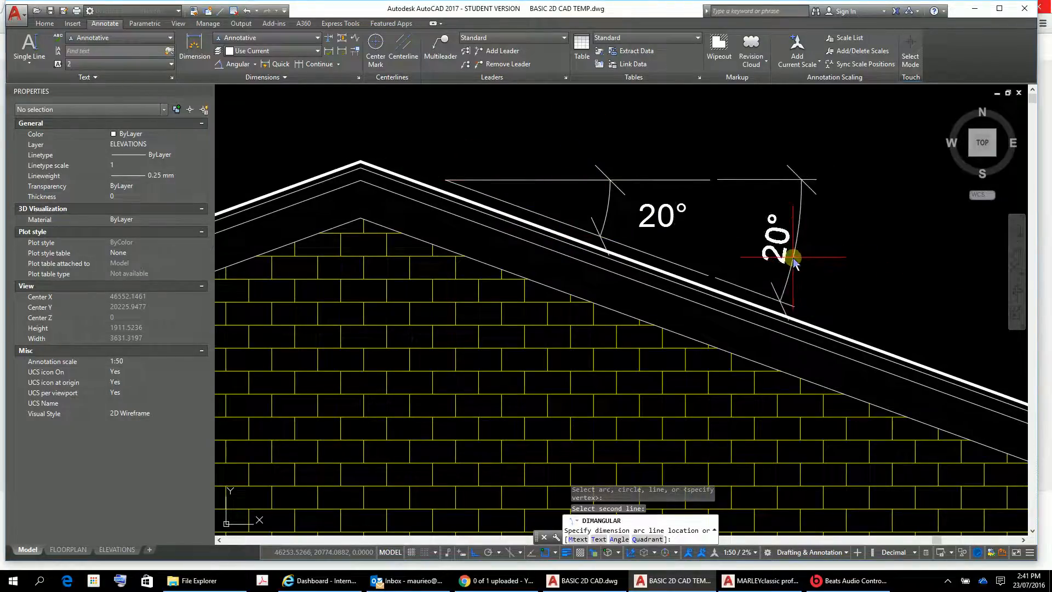
{"action": "left_click", "coordinate": [792, 258]}
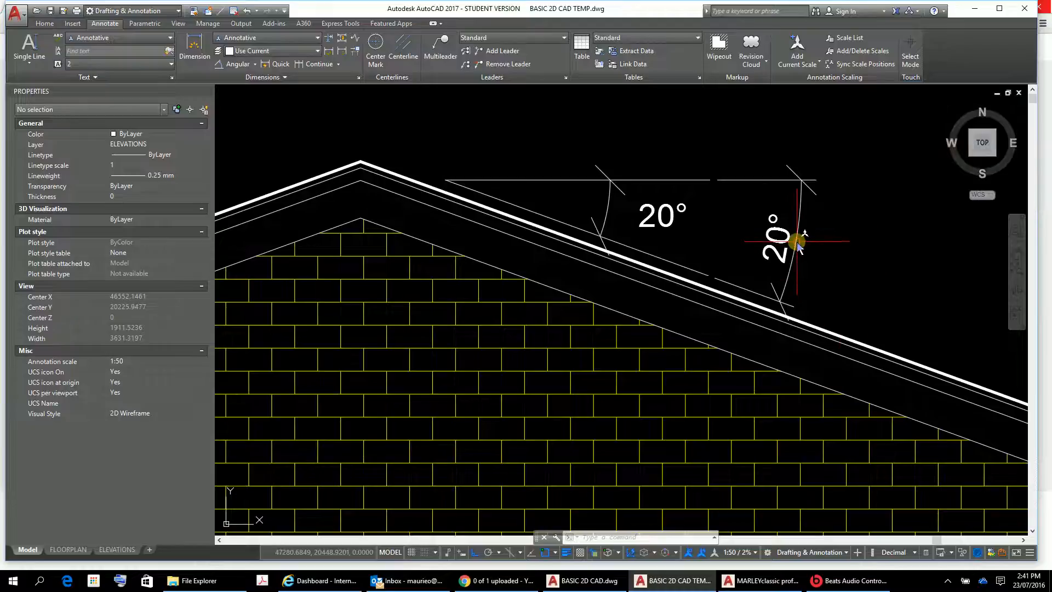
{"action": "left_click", "coordinate": [798, 244]}
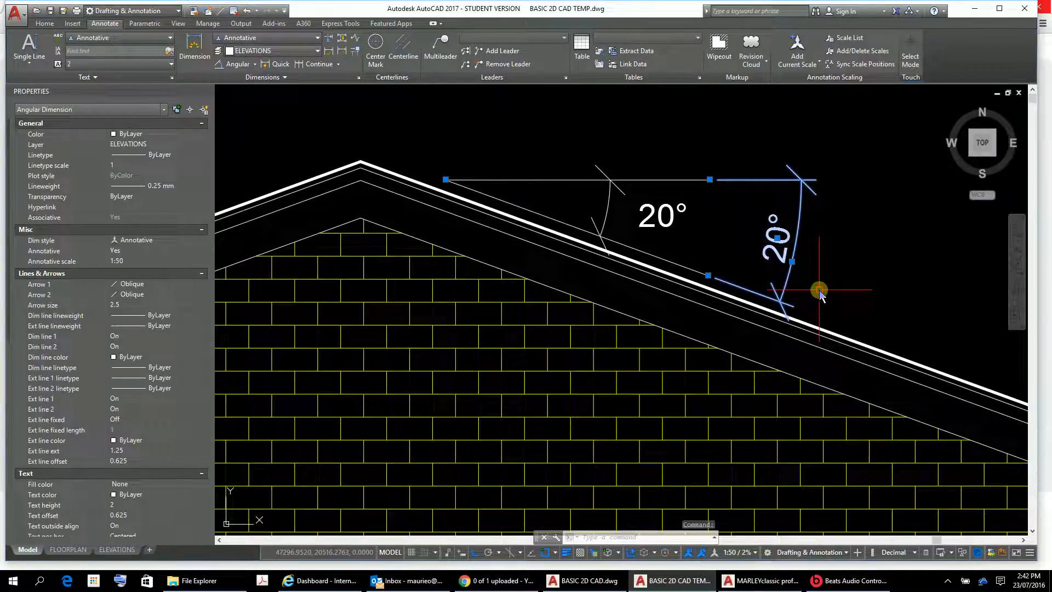
{"action": "key", "text": "Delete"}
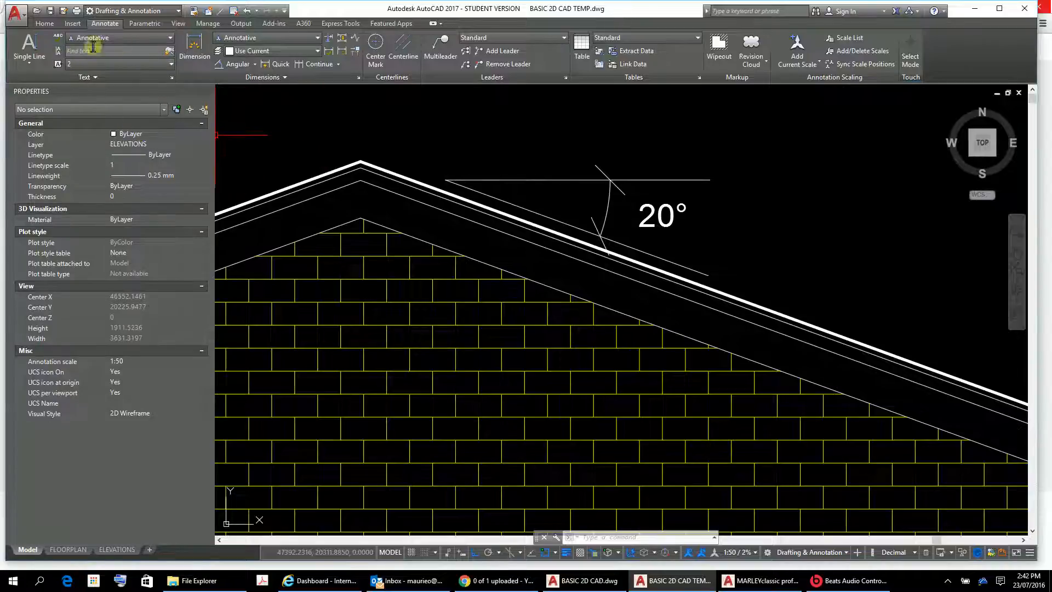
Place single-line text to the right of the 20° dimension reading "248" followed by the degree symbol
{"action": "left_click", "coordinate": [48, 65]}
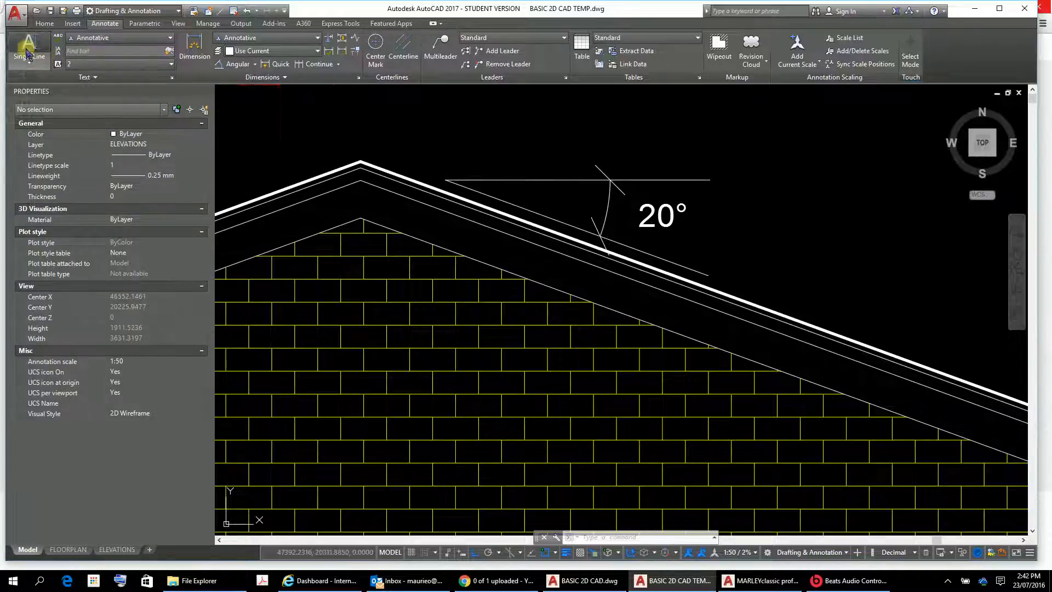
{"action": "left_click", "coordinate": [758, 252]}
{"action": "left_click", "coordinate": [931, 268]}
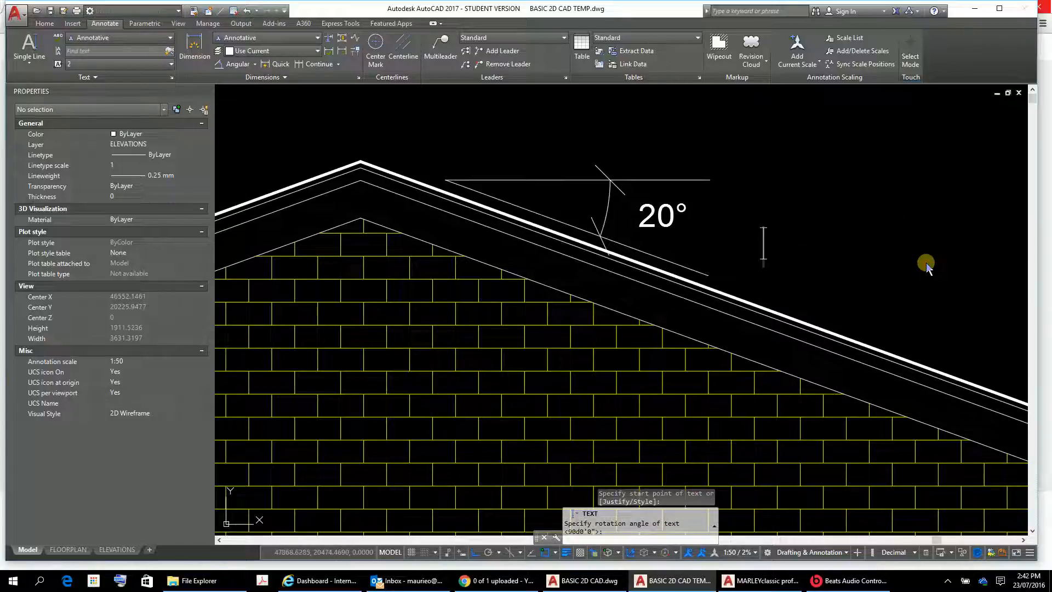
{"action": "type", "text": "2"}
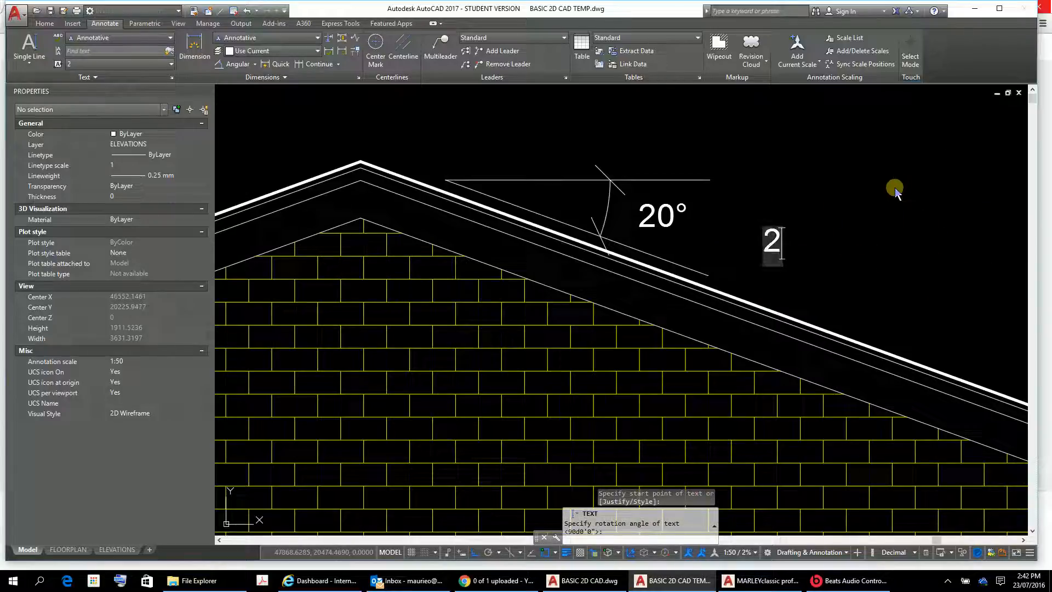
{"action": "type", "text": "48"}
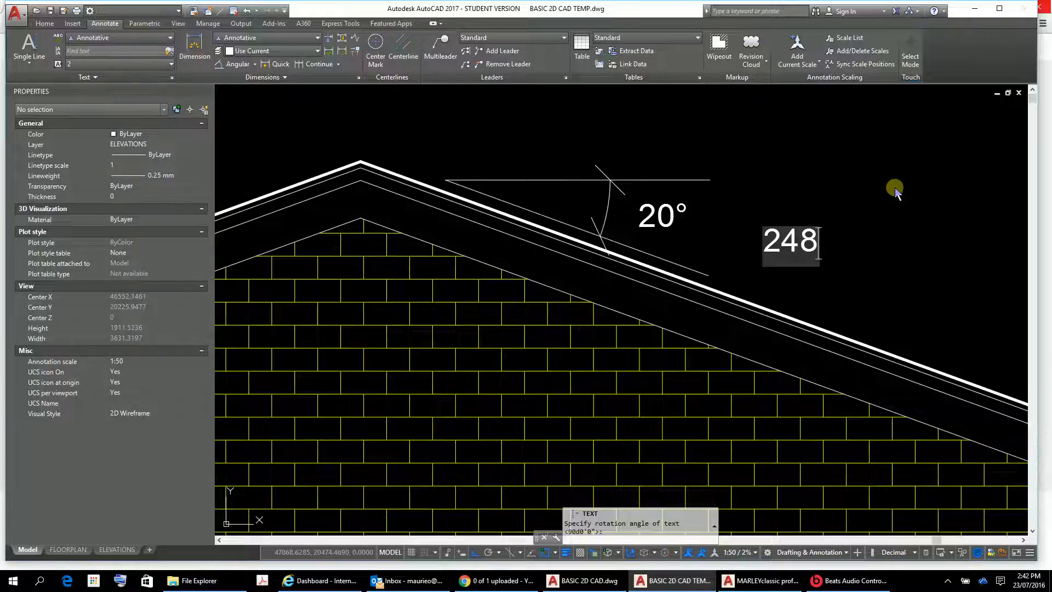
{"action": "key", "text": "alt"}
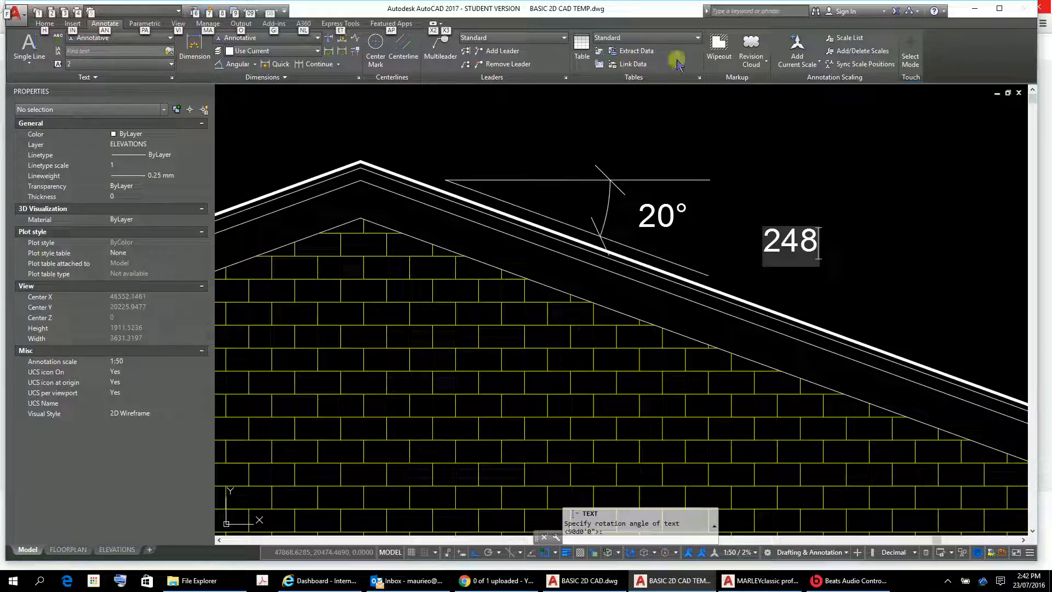
{"action": "left_click", "coordinate": [803, 240]}
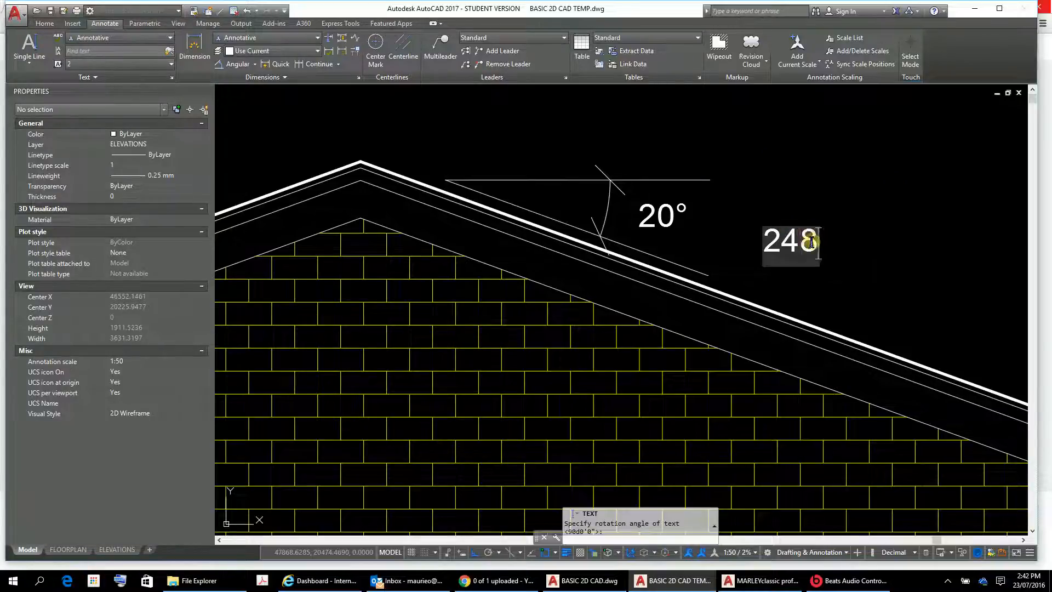
{"action": "double_click", "coordinate": [811, 241]}
{"action": "left_click", "coordinate": [811, 238]}
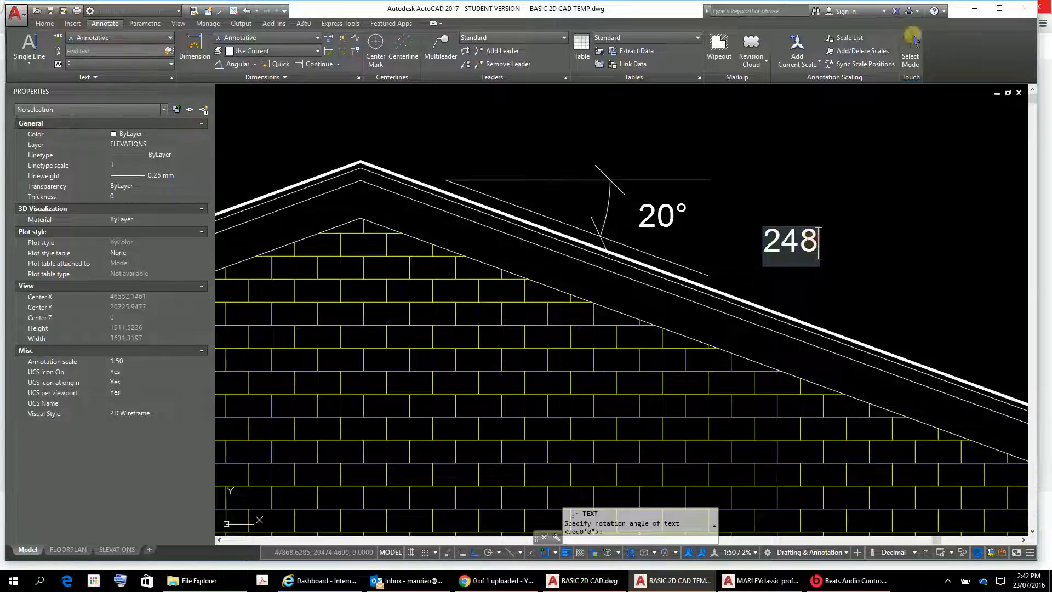
{"action": "key", "text": "BackSpace"}
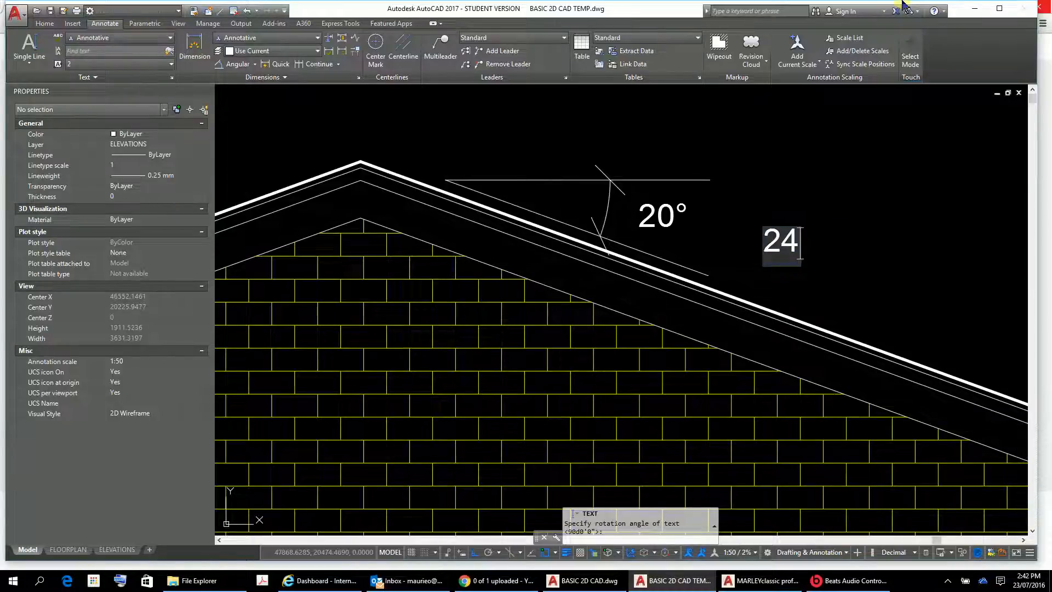
{"action": "type", "text": "8"}
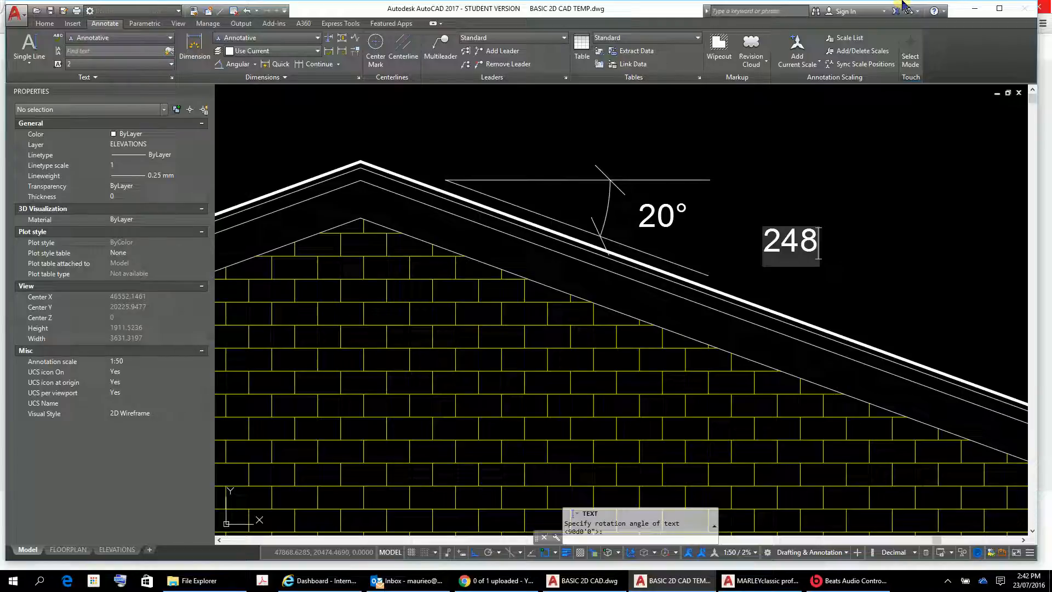
{"action": "type", "text": "%%d"}
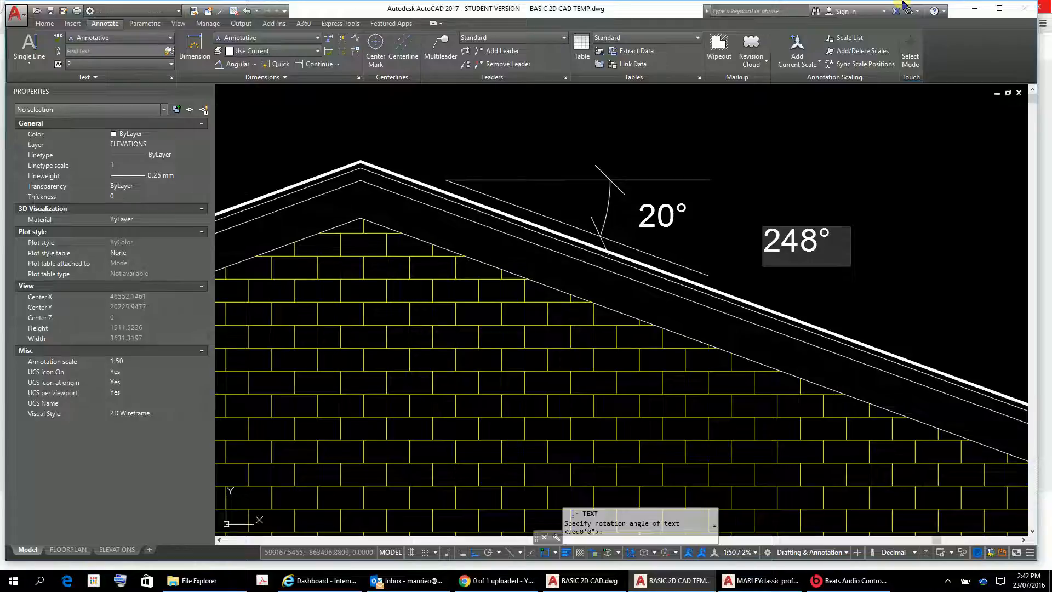
Append "253" with a superscript 2 and the character code "0179" to the single-line text
{"action": "type", "text": " 253"}
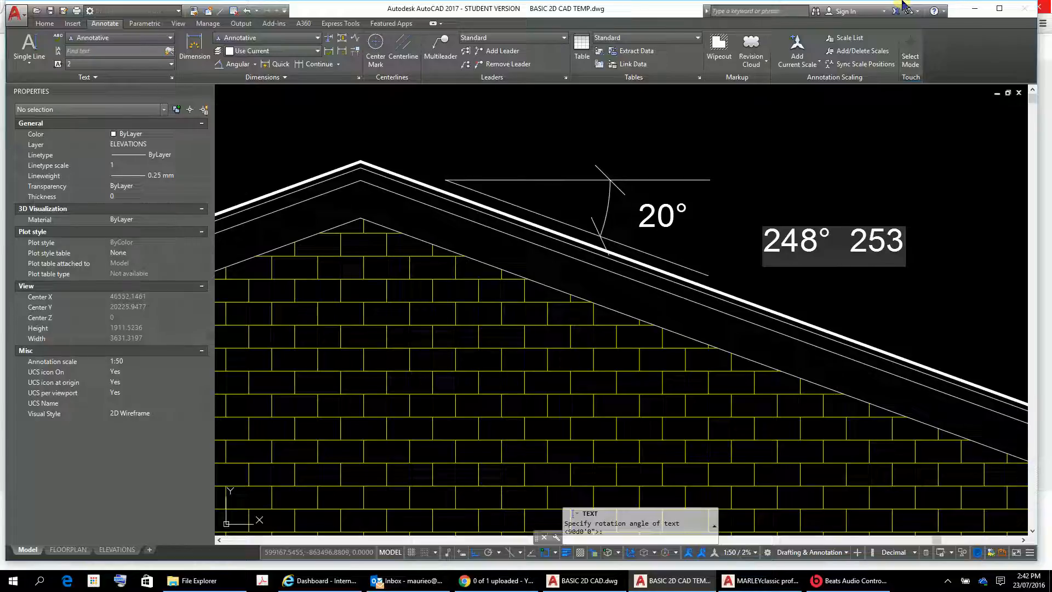
{"action": "type", "text": "²"}
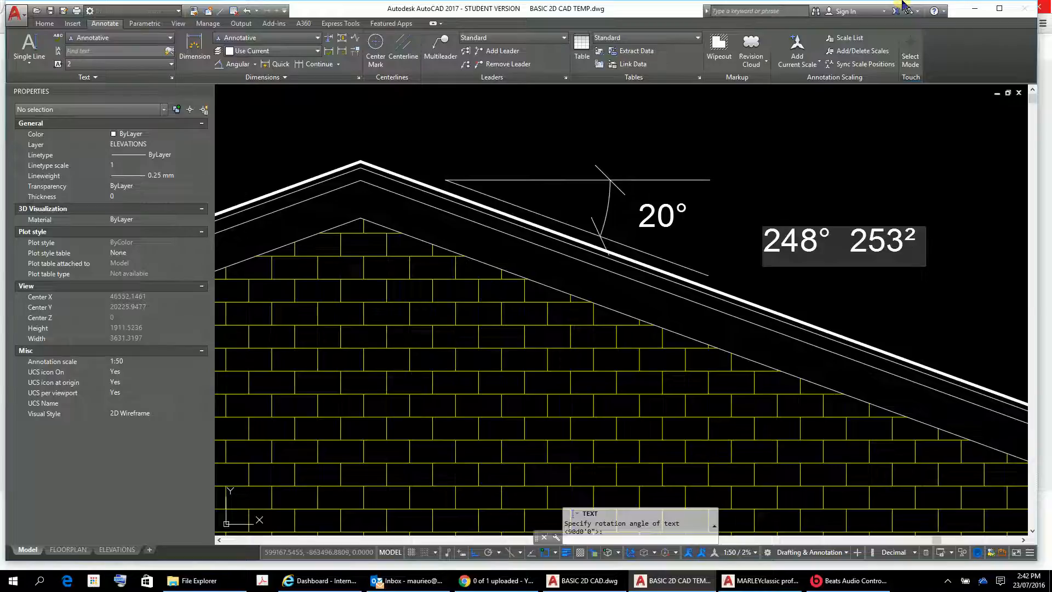
{"action": "type", "text": " 0179"}
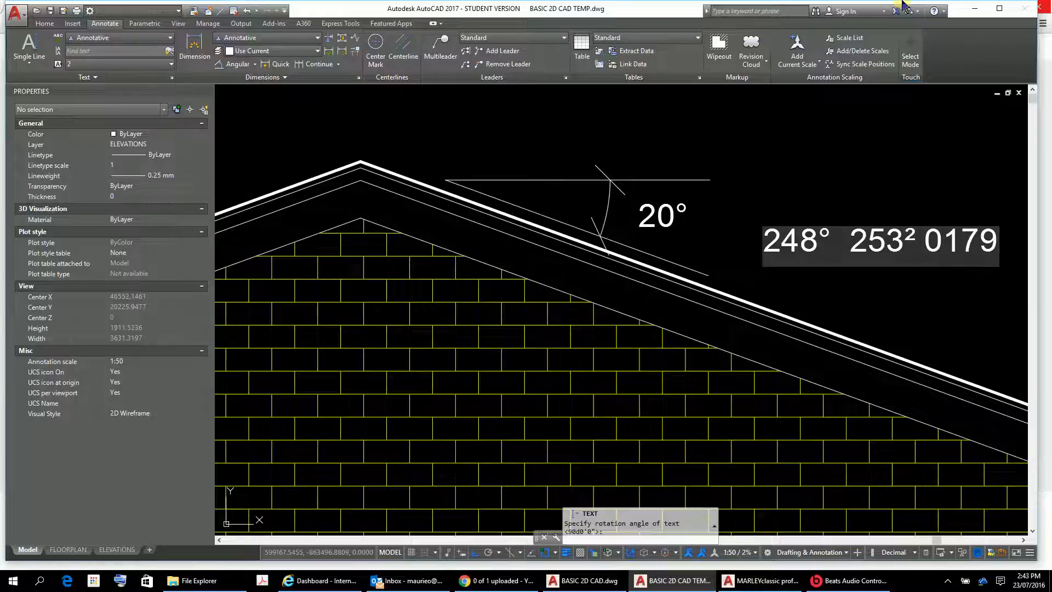
{"action": "type", "text": "³"}
Delete all the characters of the new single-line text and cancel the text command
{"action": "key", "text": "BackSpace"}
{"action": "key", "text": "BackSpace"}
{"action": "key", "text": "BackSpace"}
{"action": "key", "text": "BackSpace"}
{"action": "key", "text": "BackSpace"}
{"action": "key", "text": "BackSpace"}
{"action": "key", "text": "BackSpace"}
{"action": "key", "text": "BackSpace"}
{"action": "key", "text": "BackSpace"}
{"action": "key", "text": "BackSpace"}
{"action": "key", "text": "BackSpace"}
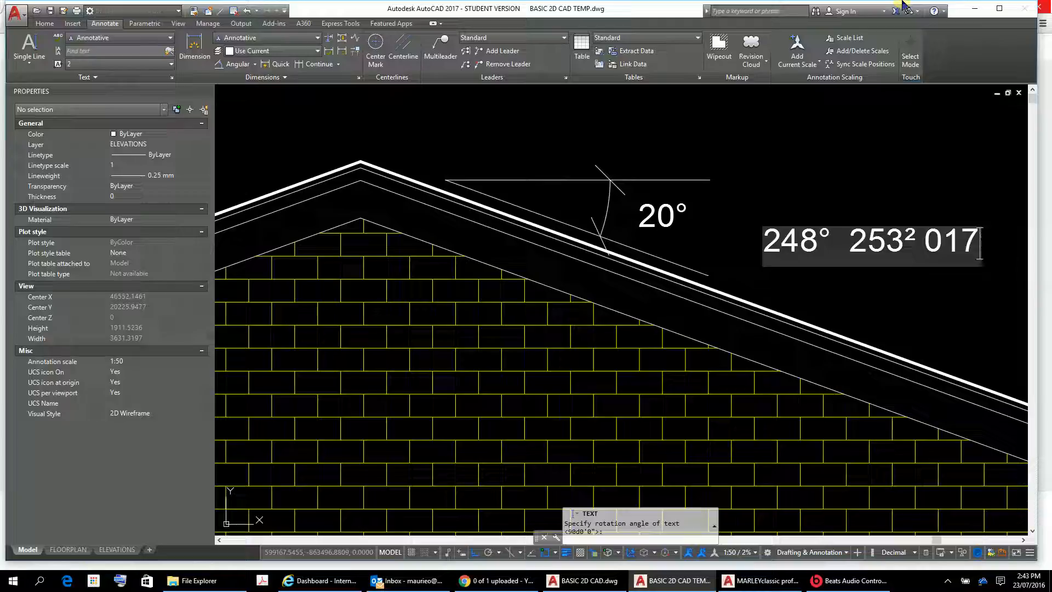
{"action": "key", "text": "BackSpace"}
{"action": "key", "text": "BackSpace"}
{"action": "key", "text": "BackSpace"}
{"action": "key", "text": "BackSpace"}
{"action": "key", "text": "BackSpace"}
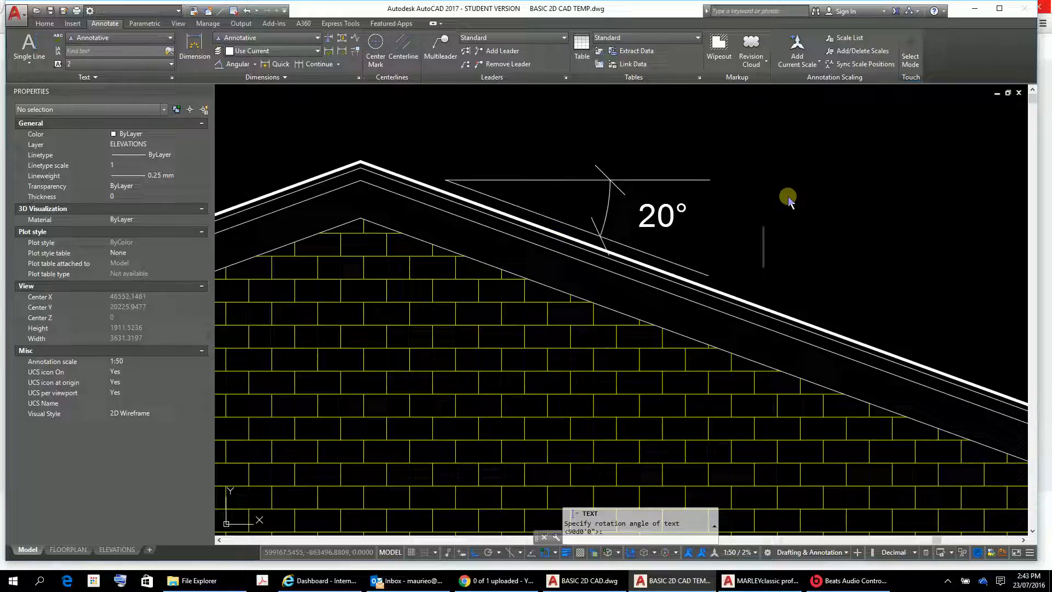
{"action": "key", "text": "Escape"}
{"action": "key", "text": "Escape"}
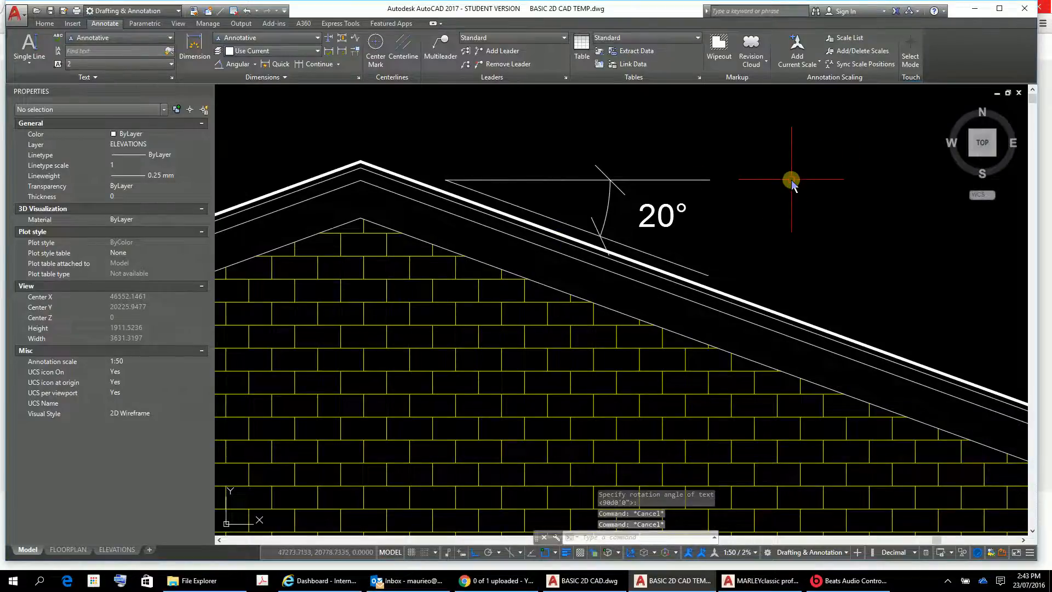
Review both house elevations in model space and switch to the ELEVATIONS layout
{"action": "scroll", "coordinate": [789, 307], "scroll_direction": "down", "scroll_amount": 10}
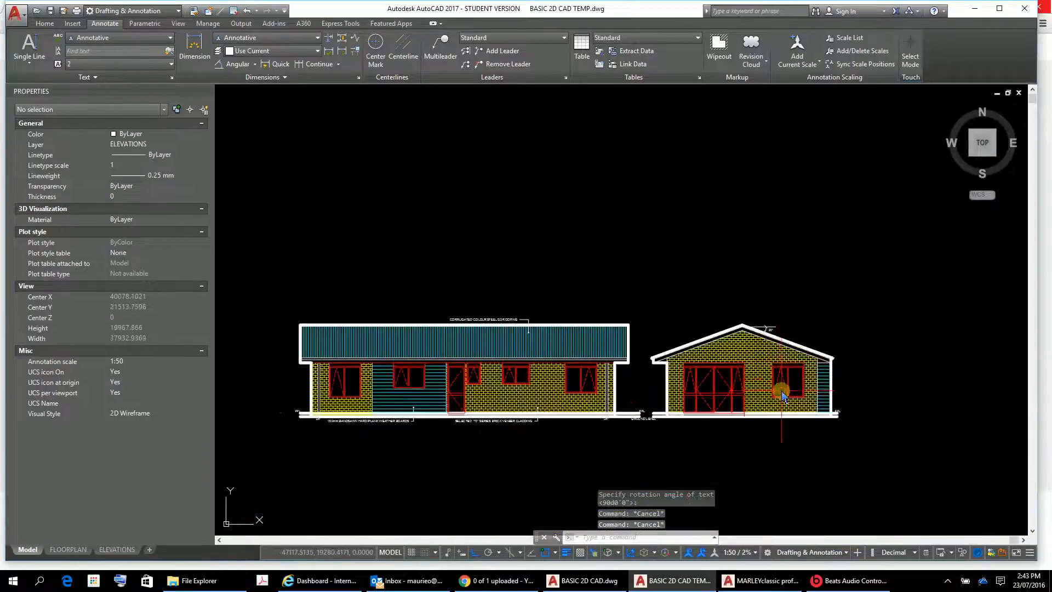
{"action": "middle_click_drag", "start_coordinate": [710, 378], "coordinate": [765, 348]}
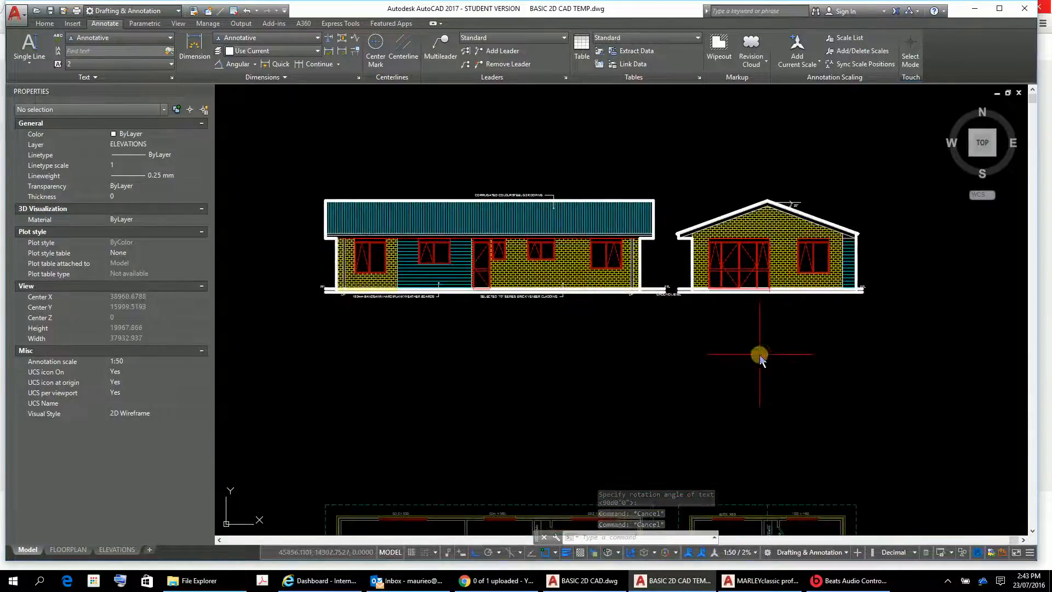
{"action": "left_click", "coordinate": [117, 550]}
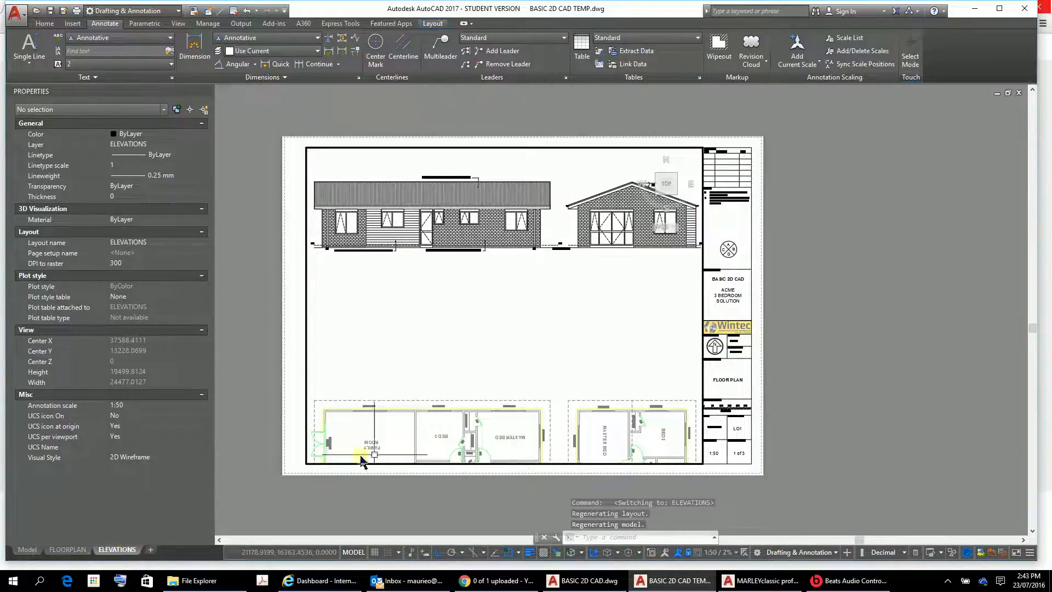
Create a copy of the FLOORPLAN layout and place it at the end of the layouts
{"action": "mouse_move", "coordinate": [84, 555]}
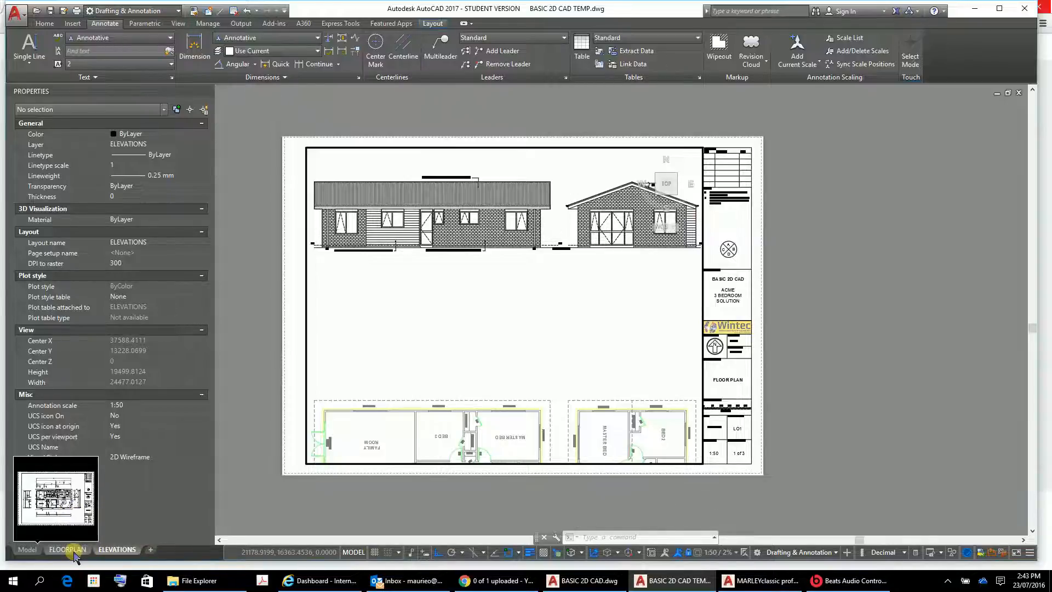
{"action": "right_click", "coordinate": [75, 553]}
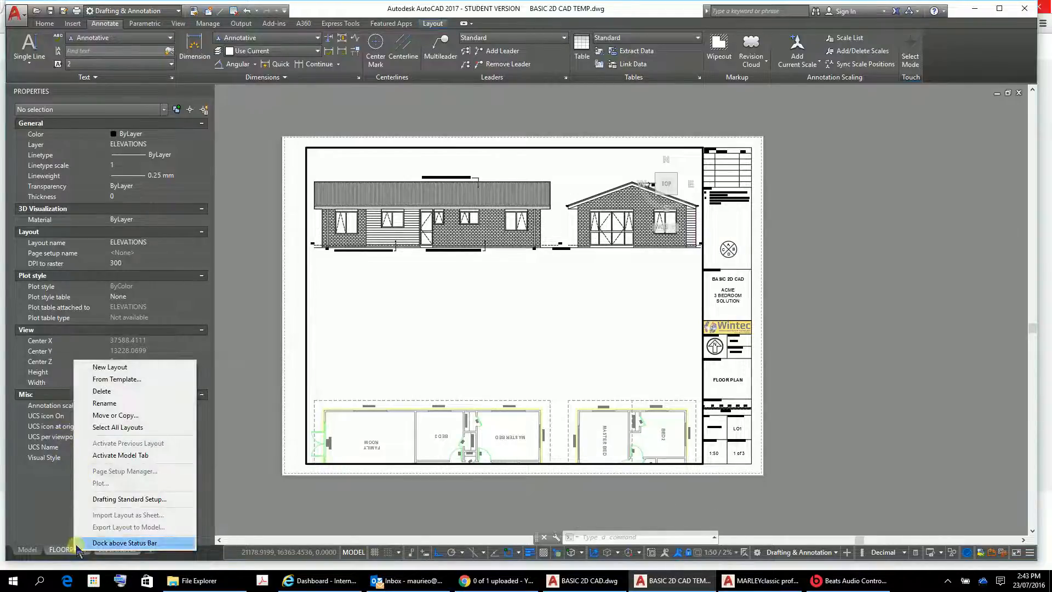
{"action": "left_click", "coordinate": [108, 416]}
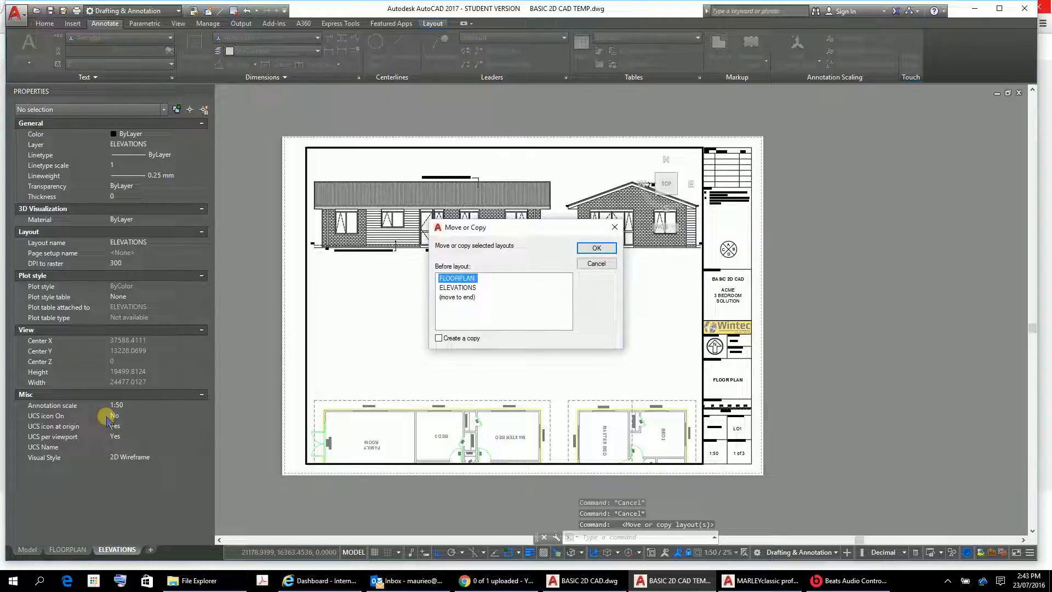
{"action": "left_click", "coordinate": [447, 298]}
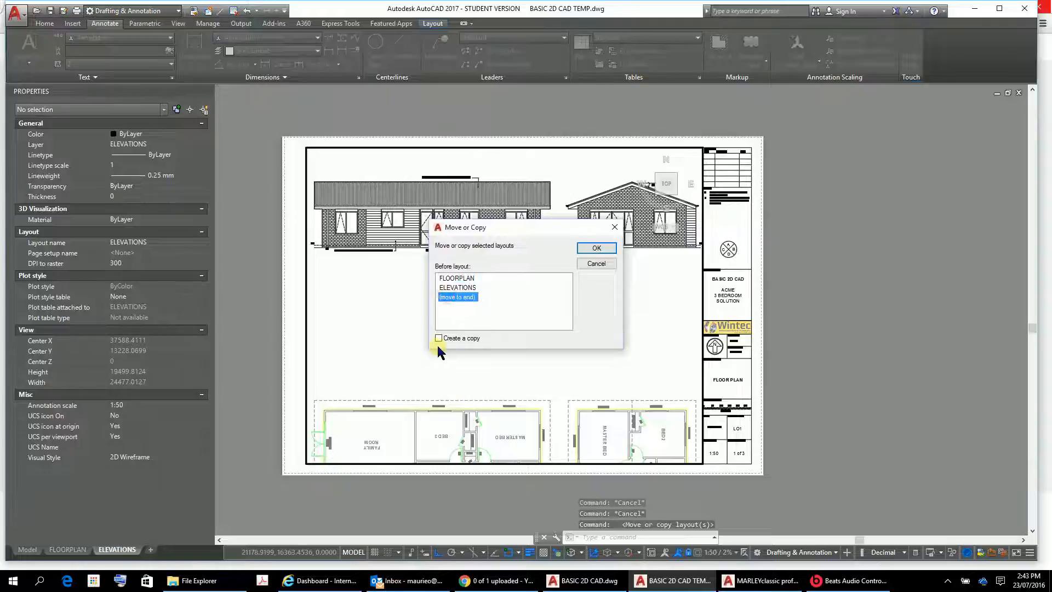
{"action": "left_click", "coordinate": [439, 338]}
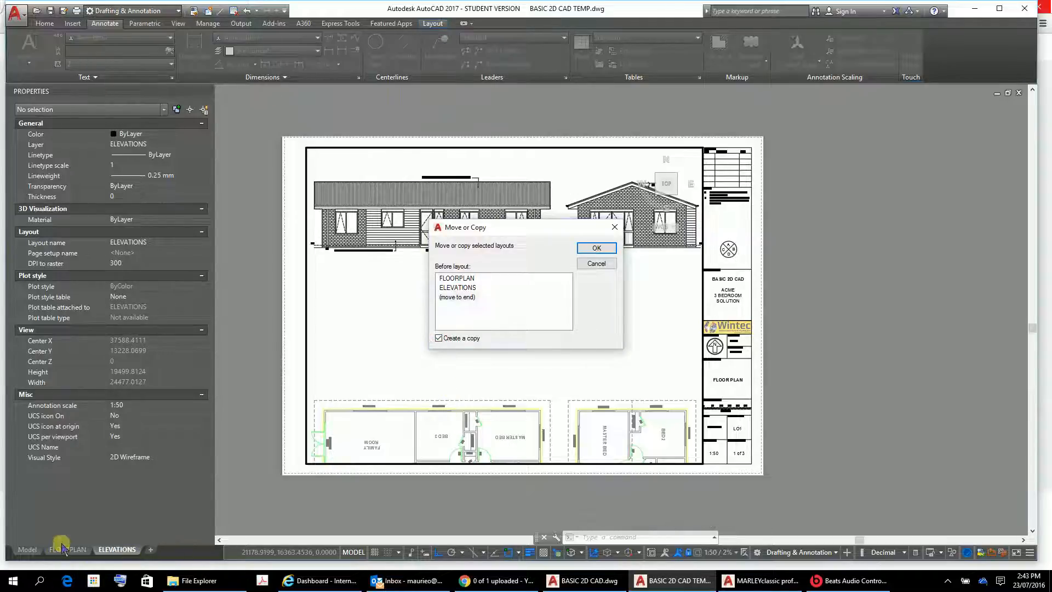
{"action": "left_click", "coordinate": [587, 249]}
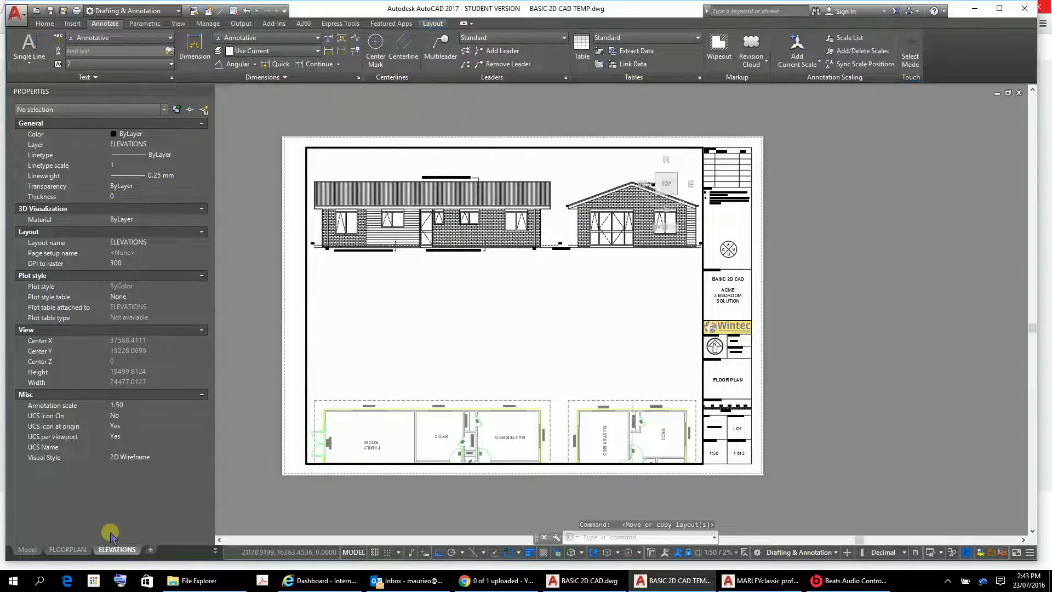
Compare the FLOORPLAN, ELEVATIONS and FLOORPLAN (2) layouts by switching between them
{"action": "mouse_move", "coordinate": [117, 554]}
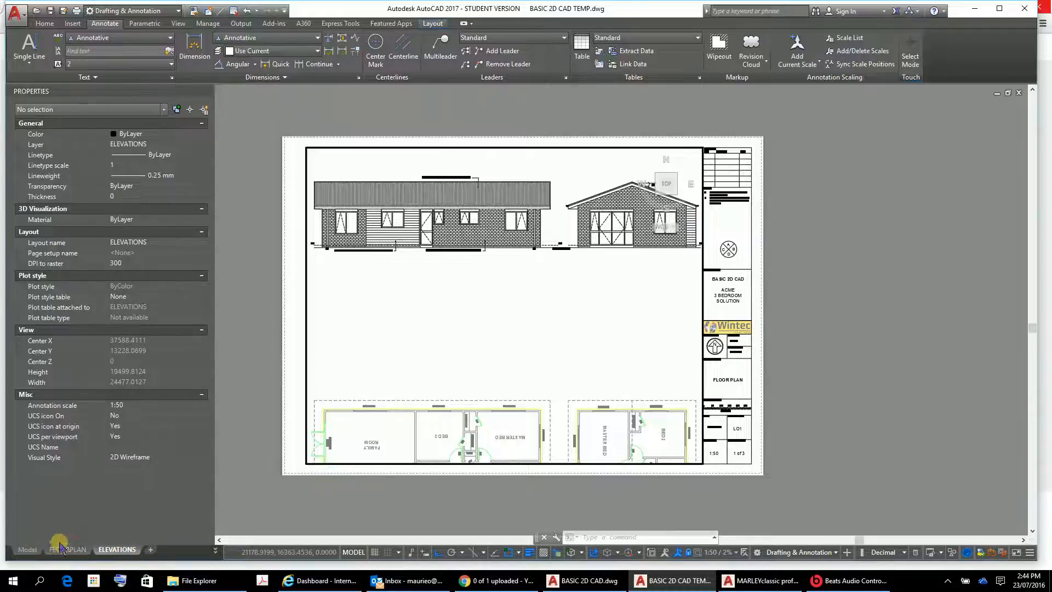
{"action": "left_click", "coordinate": [62, 550]}
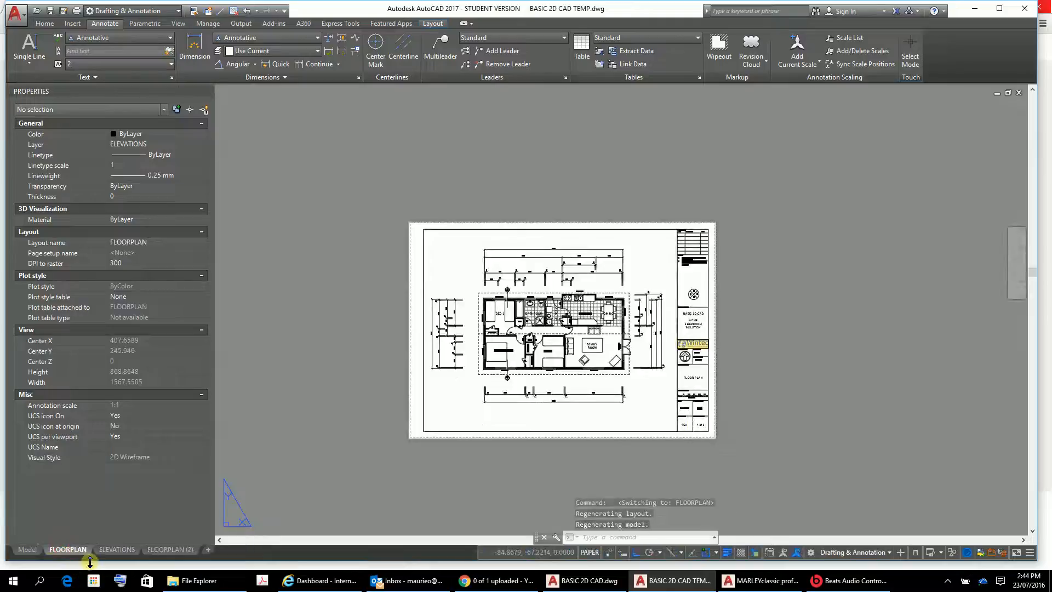
{"action": "left_click", "coordinate": [182, 550]}
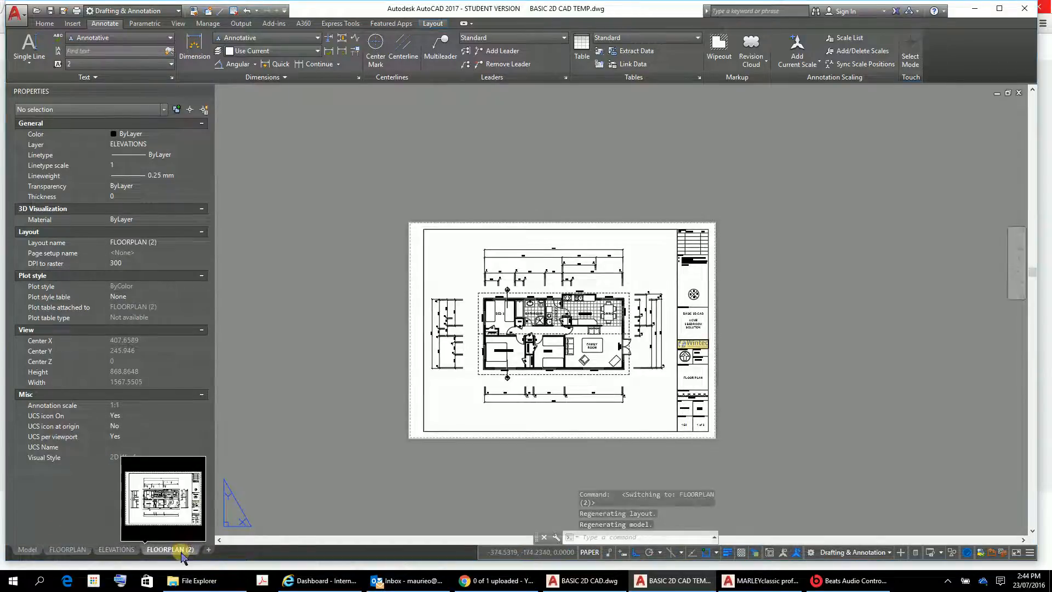
{"action": "left_click", "coordinate": [118, 549]}
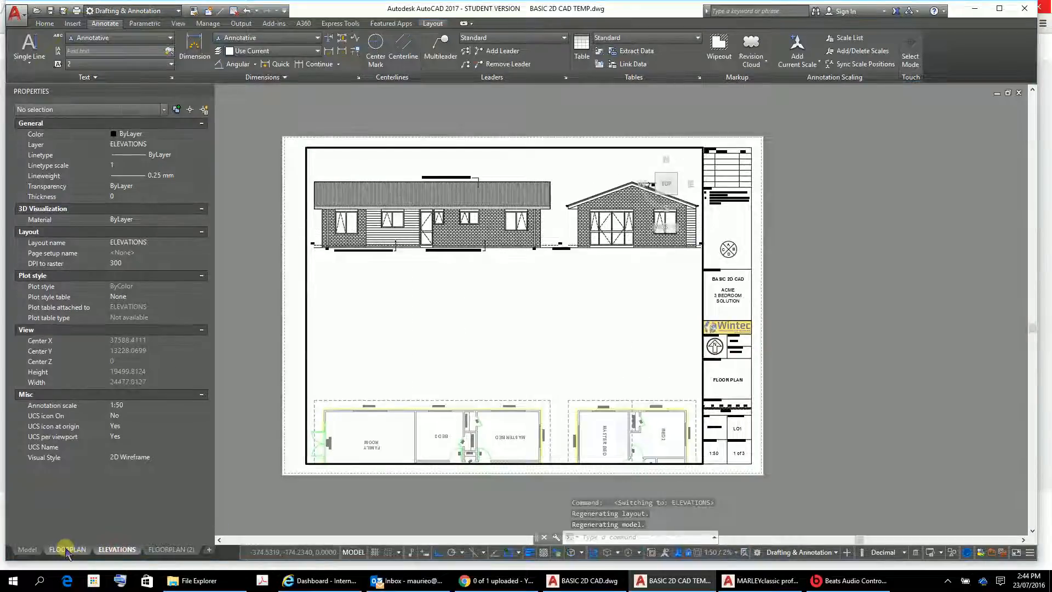
{"action": "left_click", "coordinate": [68, 549]}
{"action": "left_click", "coordinate": [117, 550]}
{"action": "left_click", "coordinate": [170, 550]}
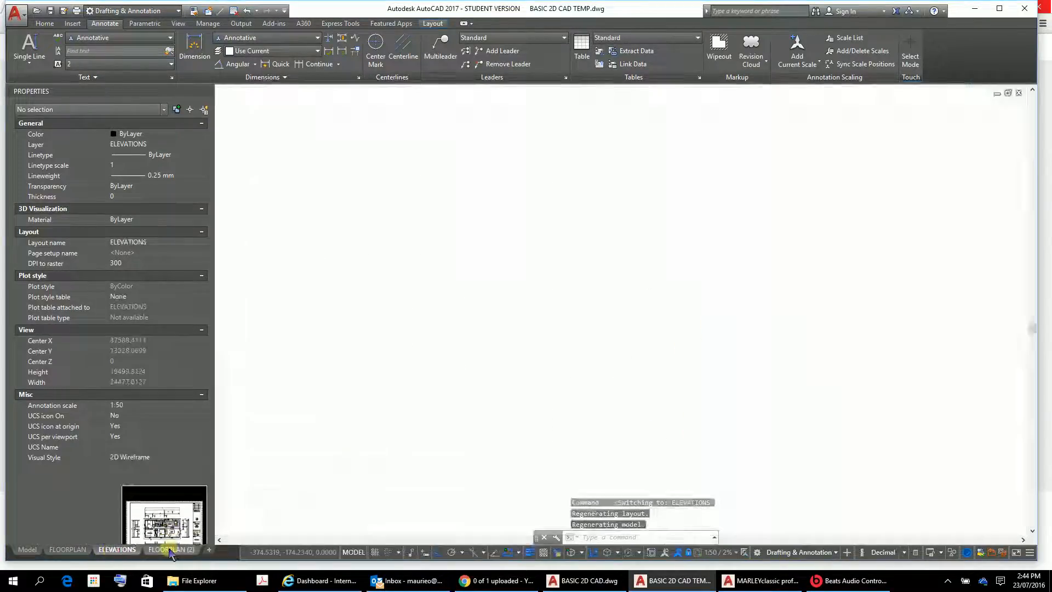
Delete the FLOORPLAN (2) layout and accept its permanent removal
{"action": "right_click", "coordinate": [170, 550]}
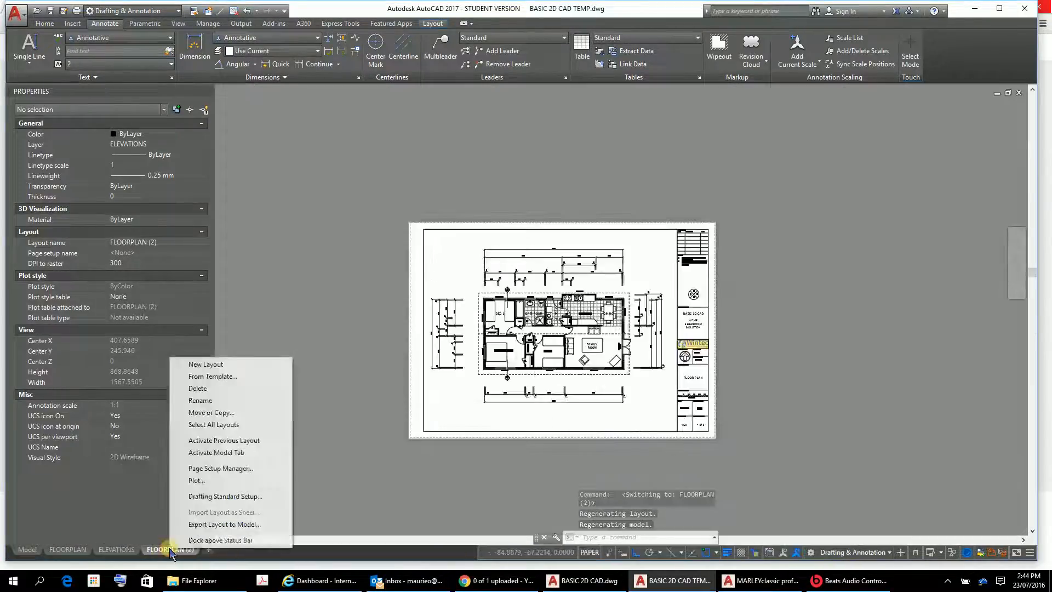
{"action": "left_click", "coordinate": [198, 389]}
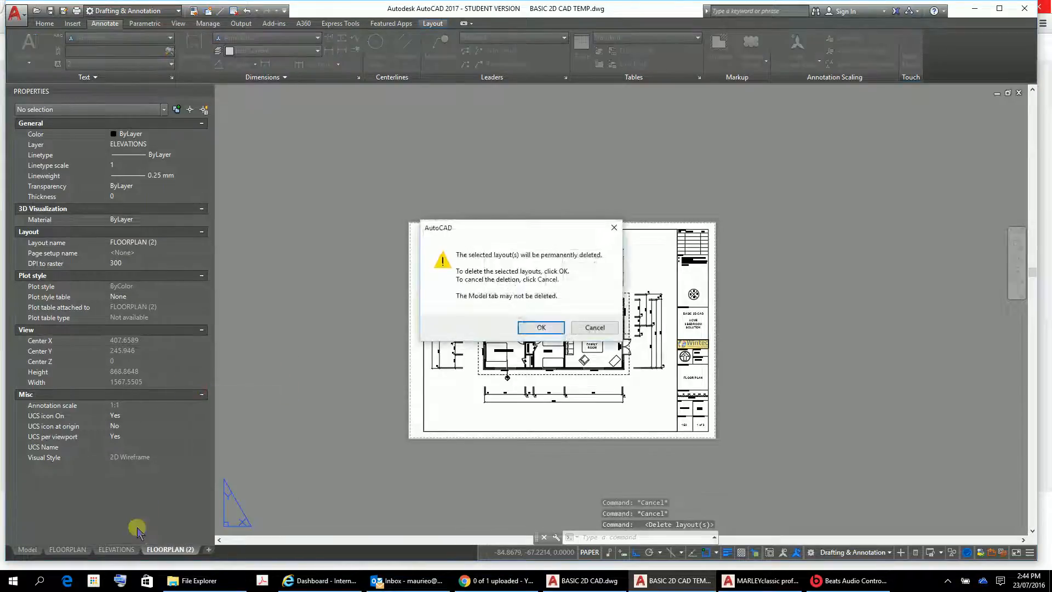
{"action": "left_click", "coordinate": [550, 328]}
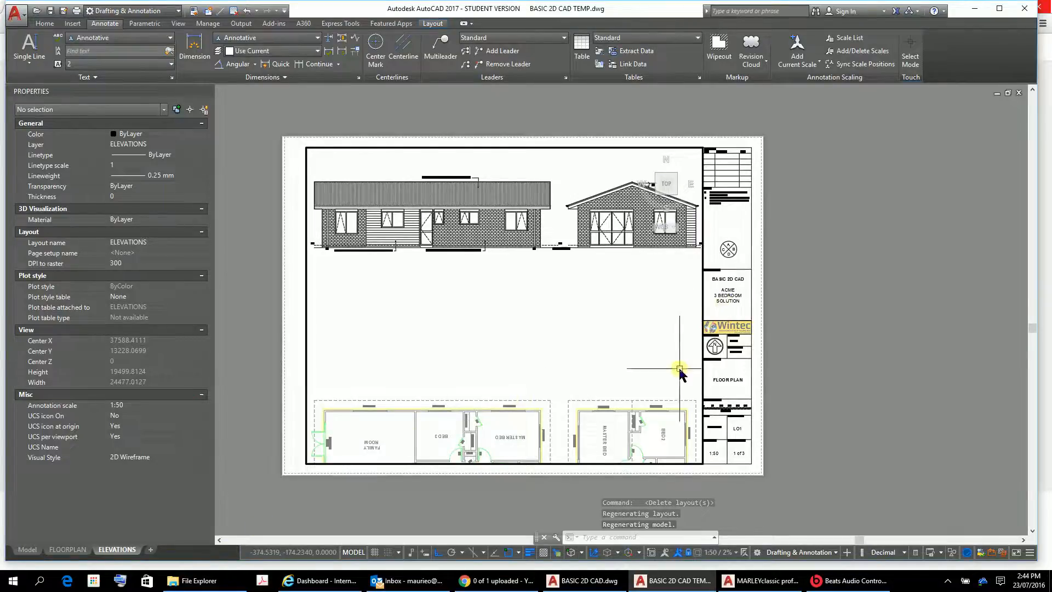
Shift the drawing slightly inside the ELEVATIONS layout's viewport with the Pan command
{"action": "scroll", "coordinate": [671, 362], "scroll_direction": "up", "scroll_amount": 5}
{"action": "scroll", "coordinate": [660, 361], "scroll_direction": "down", "scroll_amount": 6}
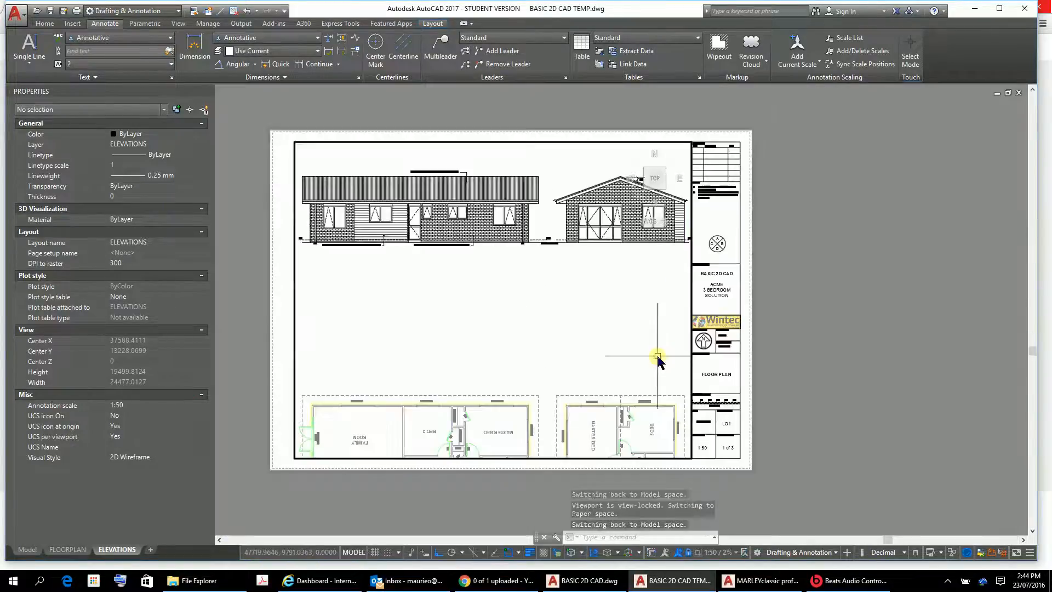
{"action": "middle_click_drag", "start_coordinate": [613, 219], "coordinate": [648, 185]}
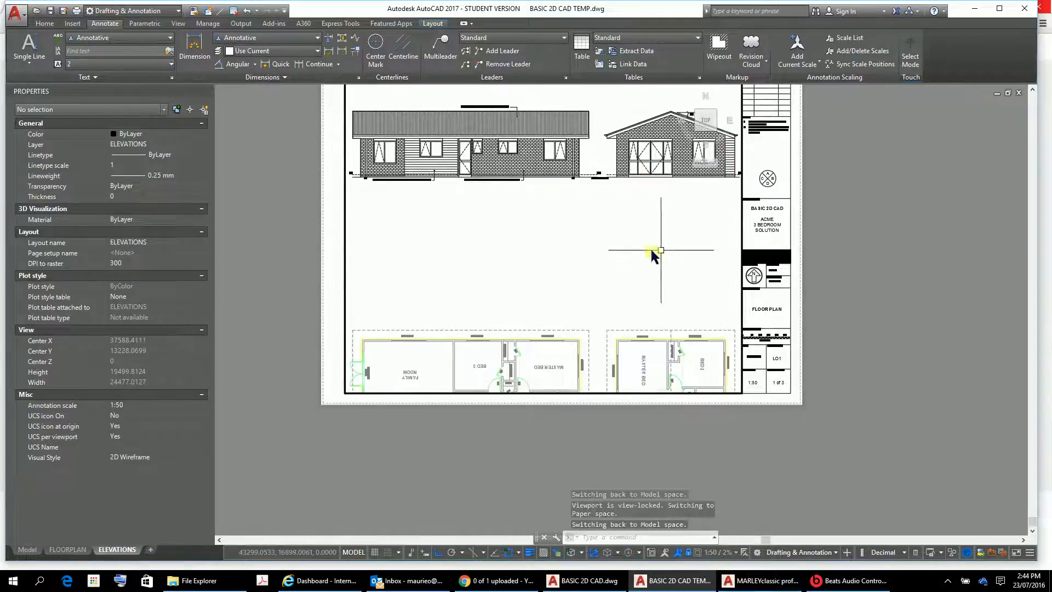
{"action": "middle_click_drag", "start_coordinate": [606, 242], "coordinate": [634, 359]}
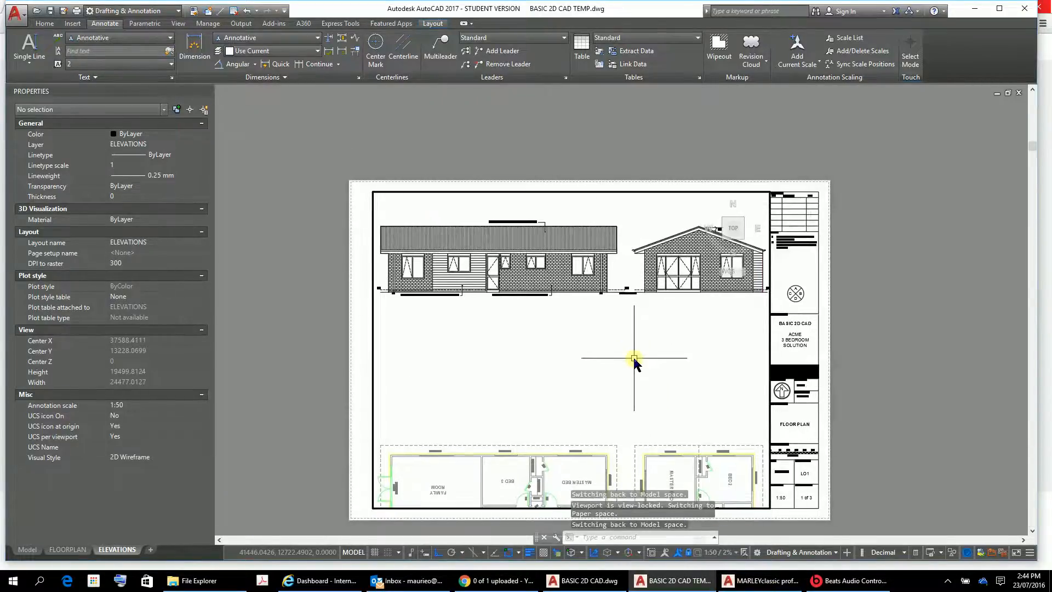
{"action": "scroll", "coordinate": [768, 292], "scroll_direction": "up", "scroll_amount": 3}
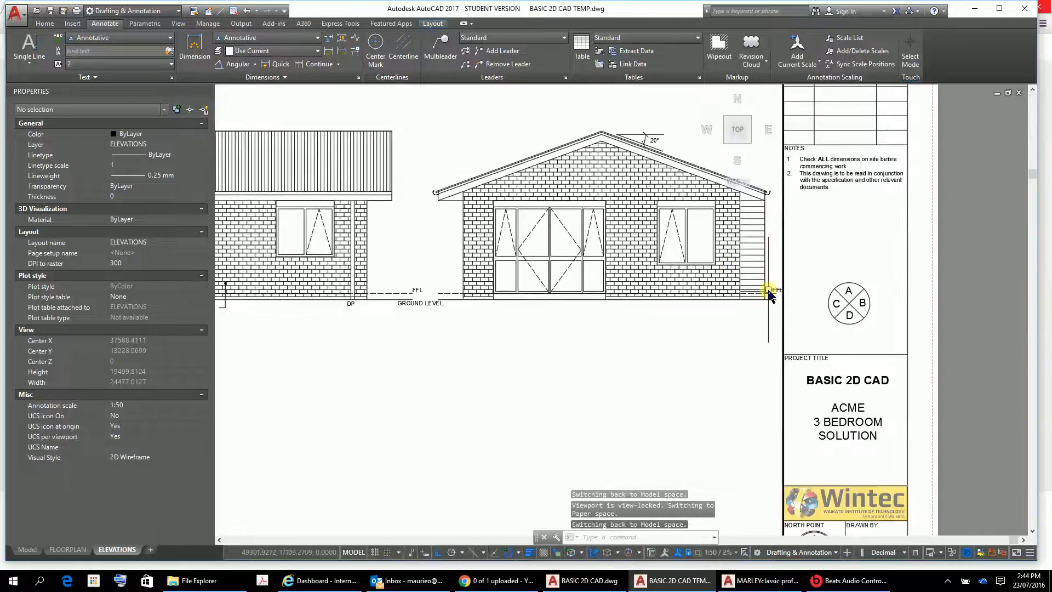
{"action": "scroll", "coordinate": [769, 294], "scroll_direction": "down", "scroll_amount": 3}
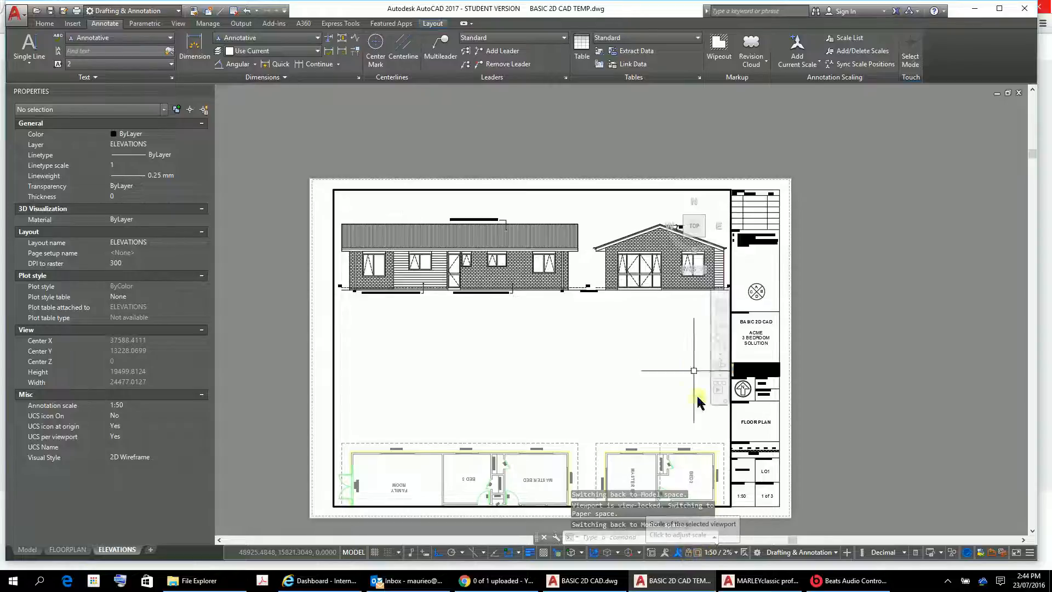
{"action": "left_click", "coordinate": [720, 325]}
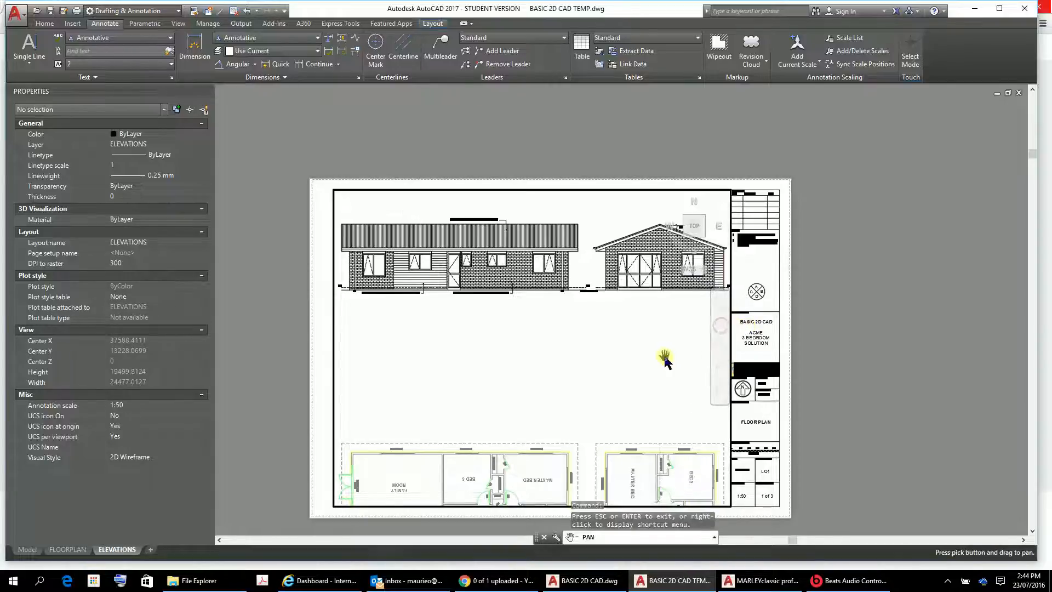
{"action": "left_click_drag", "start_coordinate": [664, 359], "coordinate": [663, 359]}
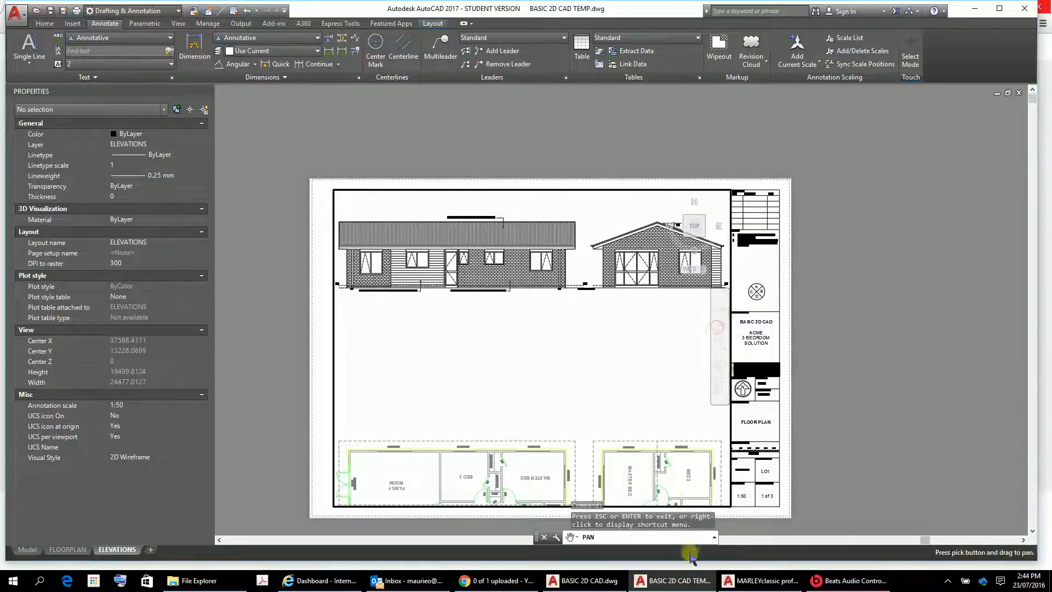
{"action": "key", "text": "Escape"}
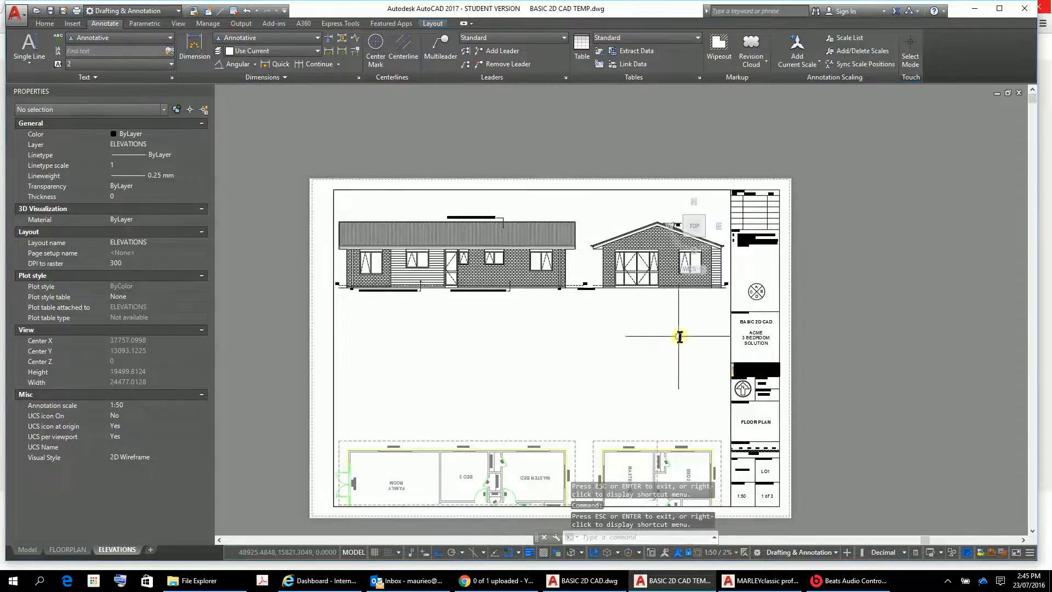
Examine the long house elevation on the ELEVATIONS layout, including its roofing, weatherboard and brick cladding notes
{"action": "scroll", "coordinate": [690, 341], "scroll_direction": "up", "scroll_amount": 5}
{"action": "scroll", "coordinate": [701, 340], "scroll_direction": "down", "scroll_amount": 5}
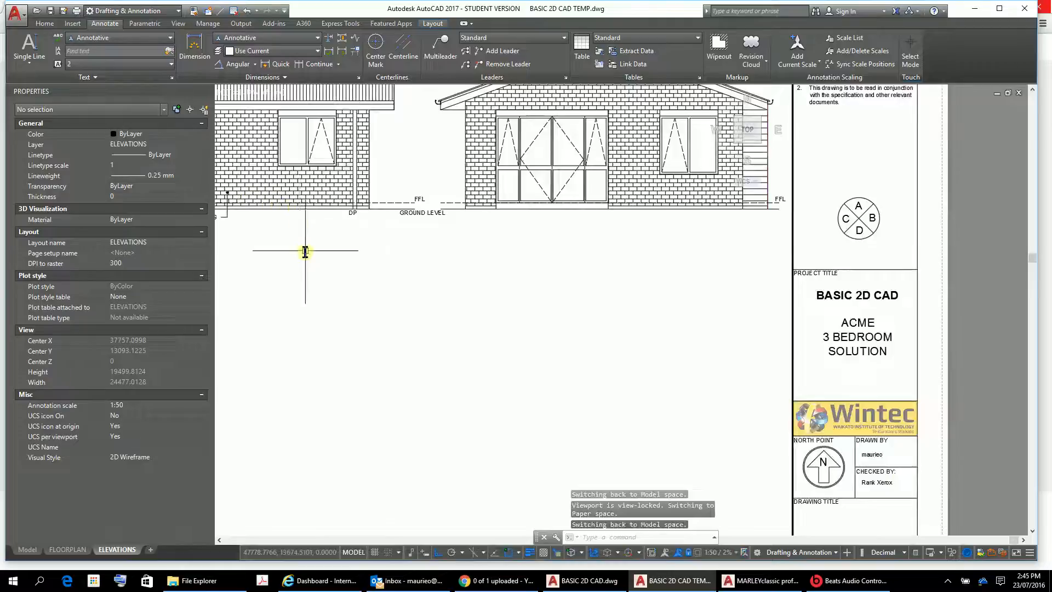
{"action": "scroll", "coordinate": [291, 241], "scroll_direction": "down", "scroll_amount": 2}
{"action": "middle_click_drag", "start_coordinate": [288, 245], "coordinate": [705, 265]}
{"action": "scroll", "coordinate": [705, 265], "scroll_direction": "up", "scroll_amount": 6}
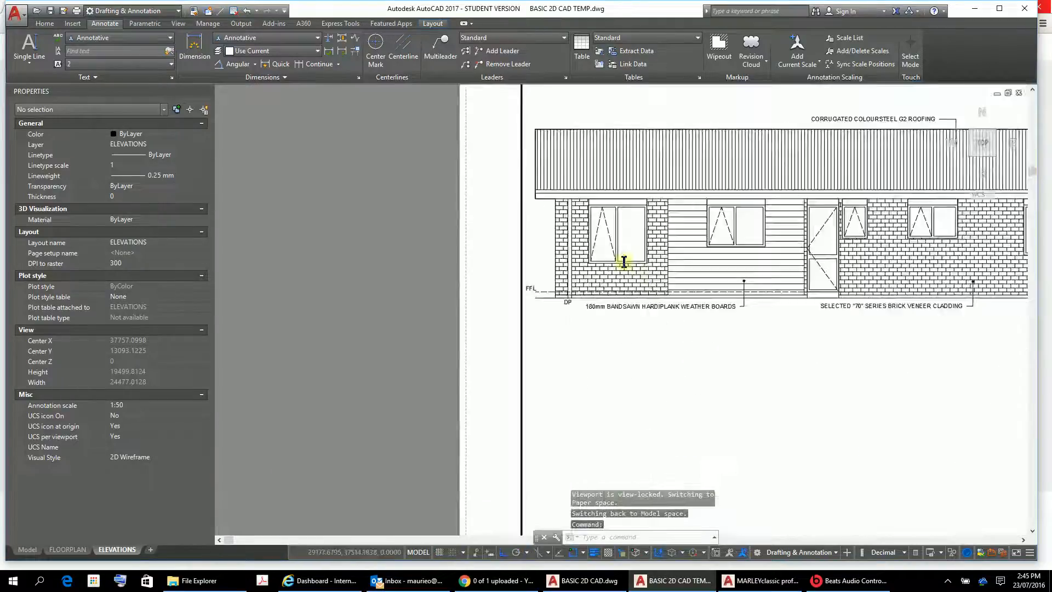
{"action": "scroll", "coordinate": [623, 262], "scroll_direction": "down", "scroll_amount": 6}
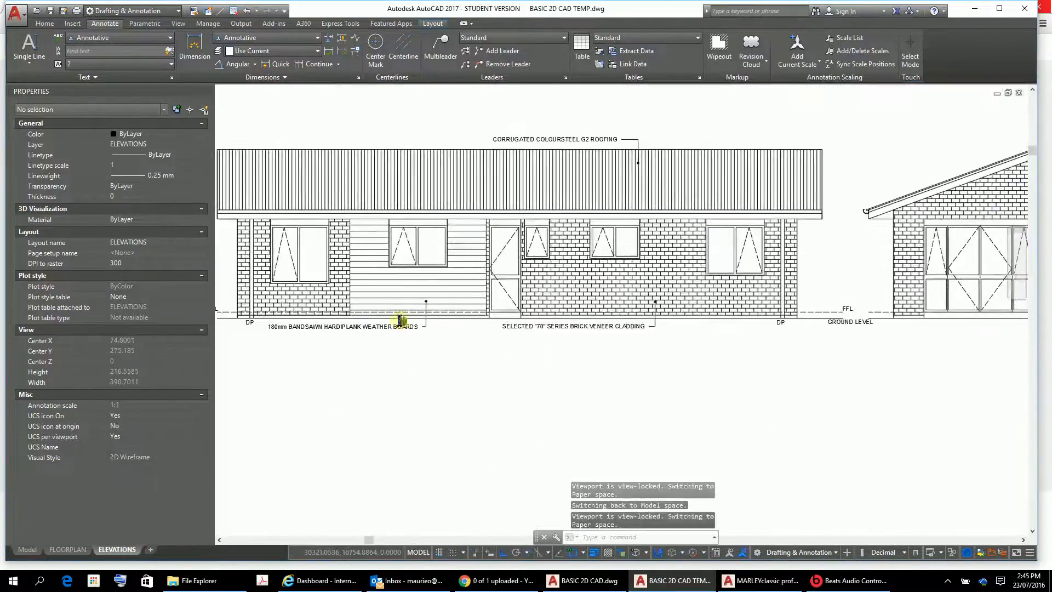
{"action": "scroll", "coordinate": [443, 333], "scroll_direction": "down", "scroll_amount": 2}
{"action": "scroll", "coordinate": [443, 332], "scroll_direction": "up", "scroll_amount": 5}
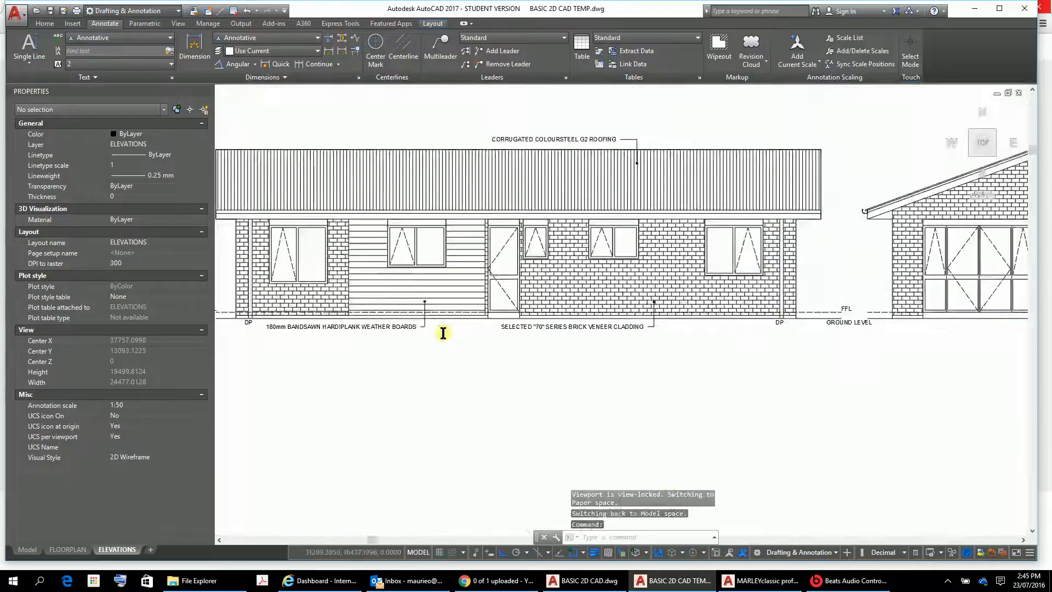
{"action": "scroll", "coordinate": [465, 336], "scroll_direction": "down", "scroll_amount": 2}
{"action": "scroll", "coordinate": [549, 351], "scroll_direction": "up", "scroll_amount": 2}
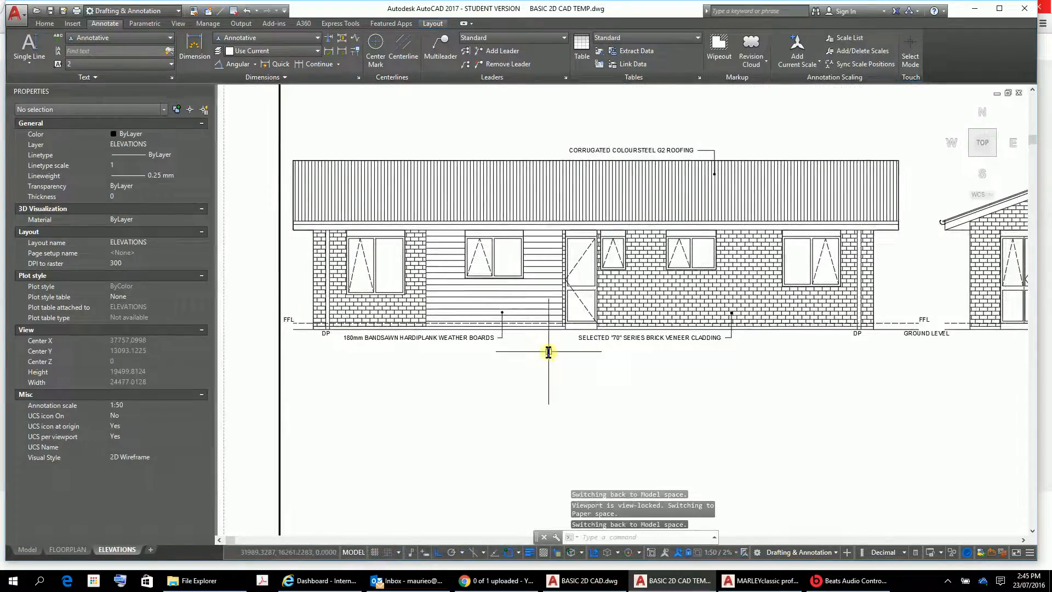
{"action": "scroll", "coordinate": [470, 271], "scroll_direction": "up", "scroll_amount": 6}
{"action": "scroll", "coordinate": [470, 271], "scroll_direction": "down", "scroll_amount": 6}
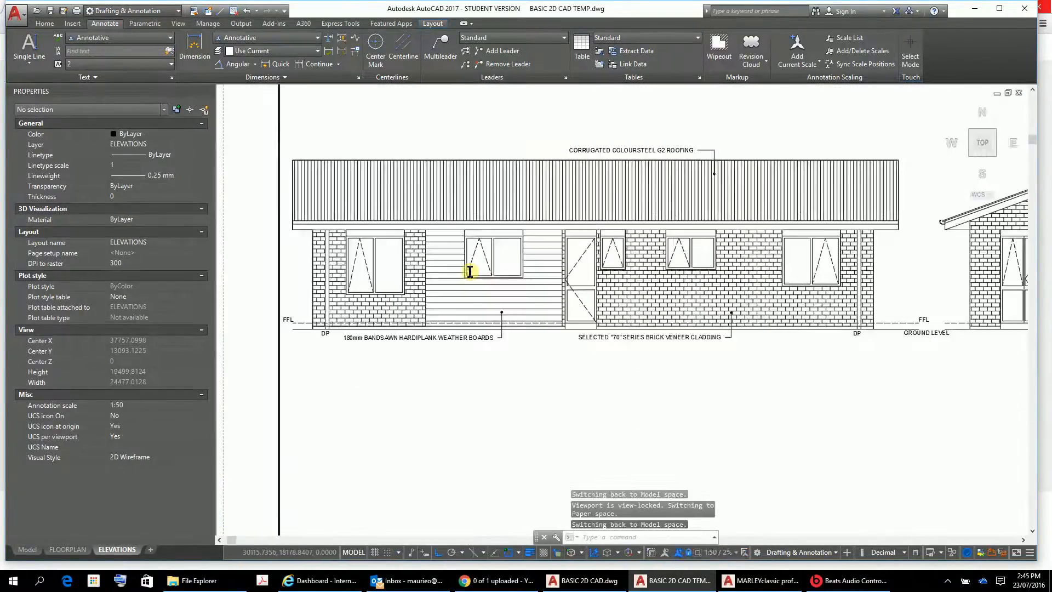
Inspect the line weights and the FFL and ground level labels across the long and gable-end elevations
{"action": "scroll", "coordinate": [470, 271], "scroll_direction": "up", "scroll_amount": 5}
{"action": "scroll", "coordinate": [469, 272], "scroll_direction": "down", "scroll_amount": 1}
{"action": "scroll", "coordinate": [469, 274], "scroll_direction": "down", "scroll_amount": 2}
{"action": "middle_click_drag", "start_coordinate": [491, 281], "coordinate": [237, 258]}
{"action": "middle_click_drag", "start_coordinate": [676, 173], "coordinate": [230, 200]}
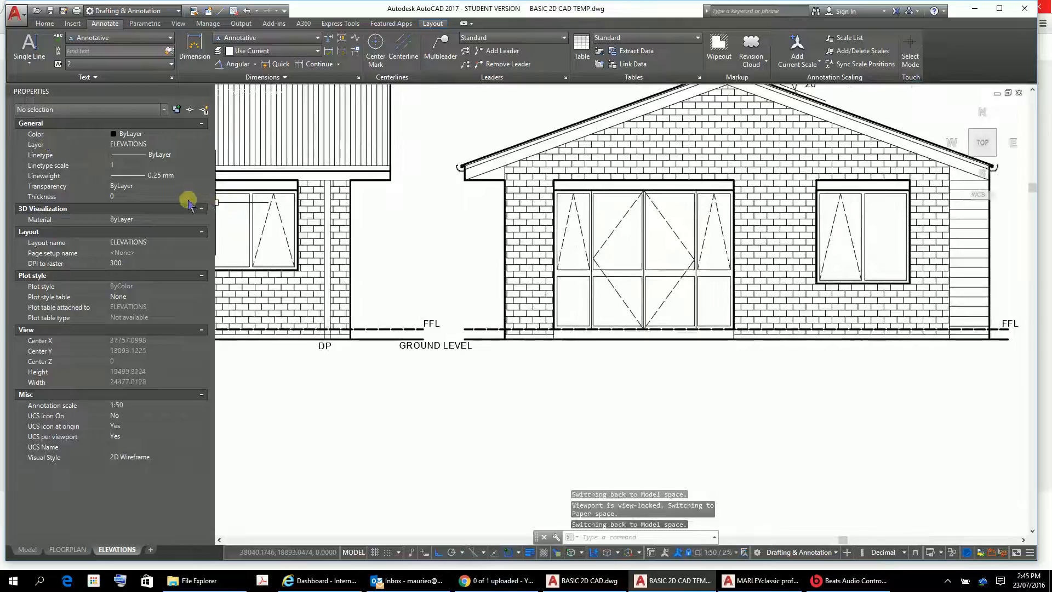
{"action": "scroll", "coordinate": [231, 225], "scroll_direction": "down", "scroll_amount": 3}
{"action": "scroll", "coordinate": [238, 223], "scroll_direction": "up", "scroll_amount": 3}
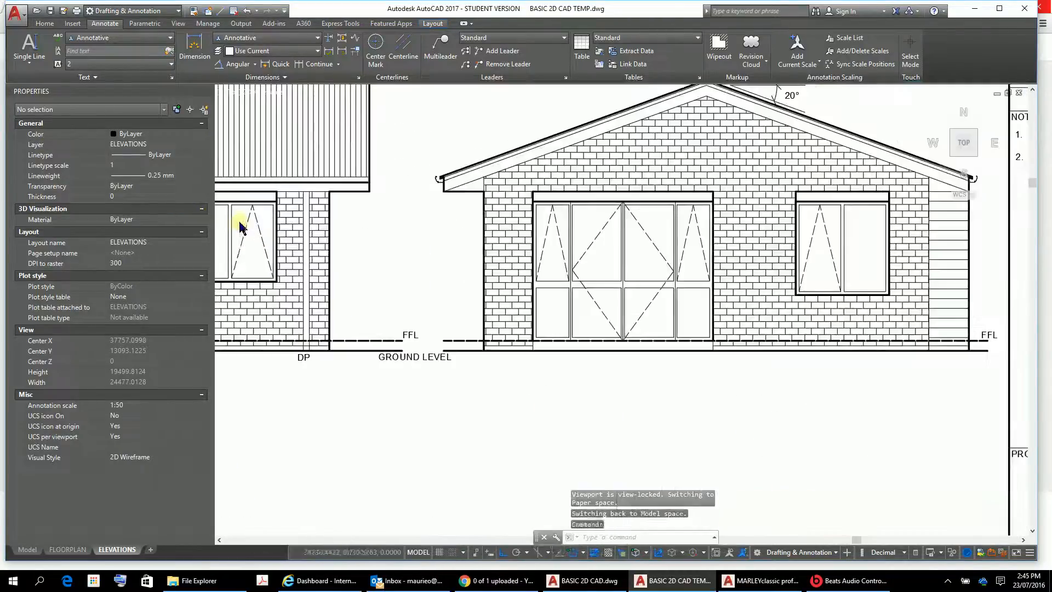
{"action": "middle_click_drag", "start_coordinate": [234, 227], "coordinate": [586, 188]}
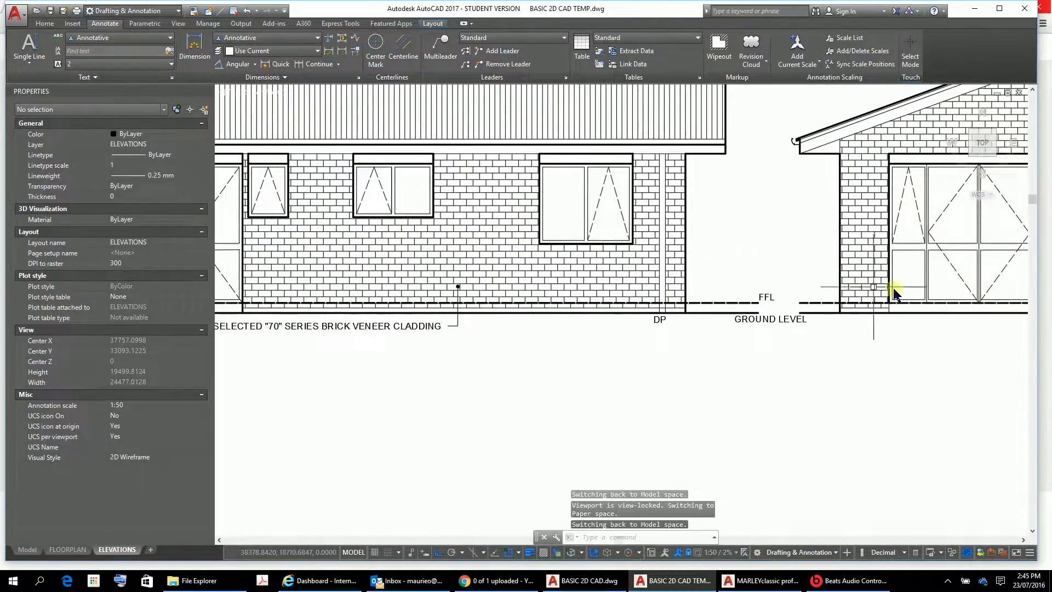
{"action": "middle_click_drag", "start_coordinate": [796, 269], "coordinate": [483, 182]}
{"action": "scroll", "coordinate": [477, 183], "scroll_direction": "down", "scroll_amount": 5}
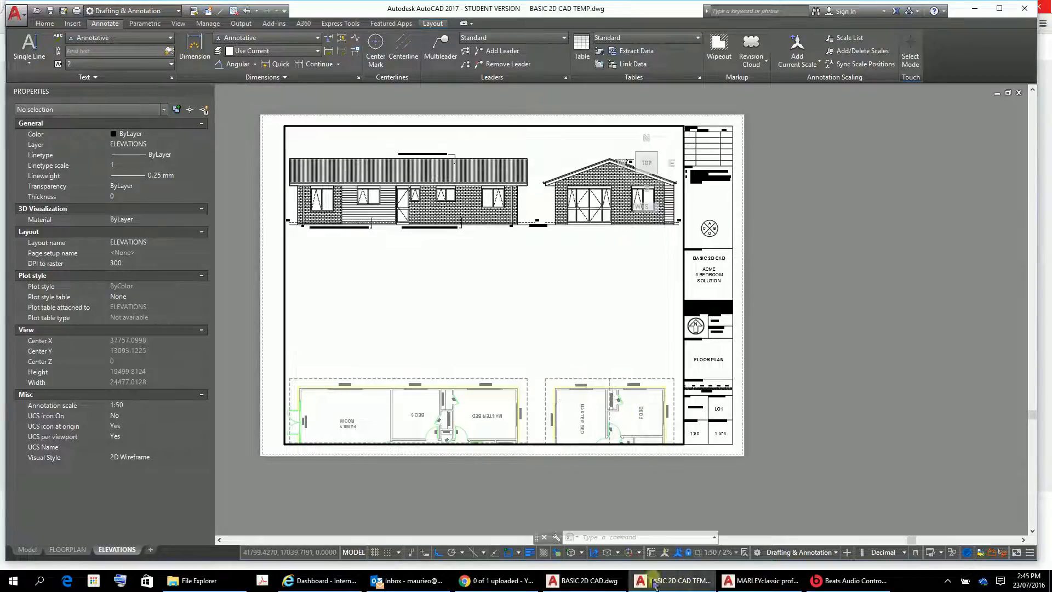
Switch to the BASIC 2D CAD.dwg drawing and view its whole ELEVATIONS layout sheet
{"action": "left_click", "coordinate": [583, 580]}
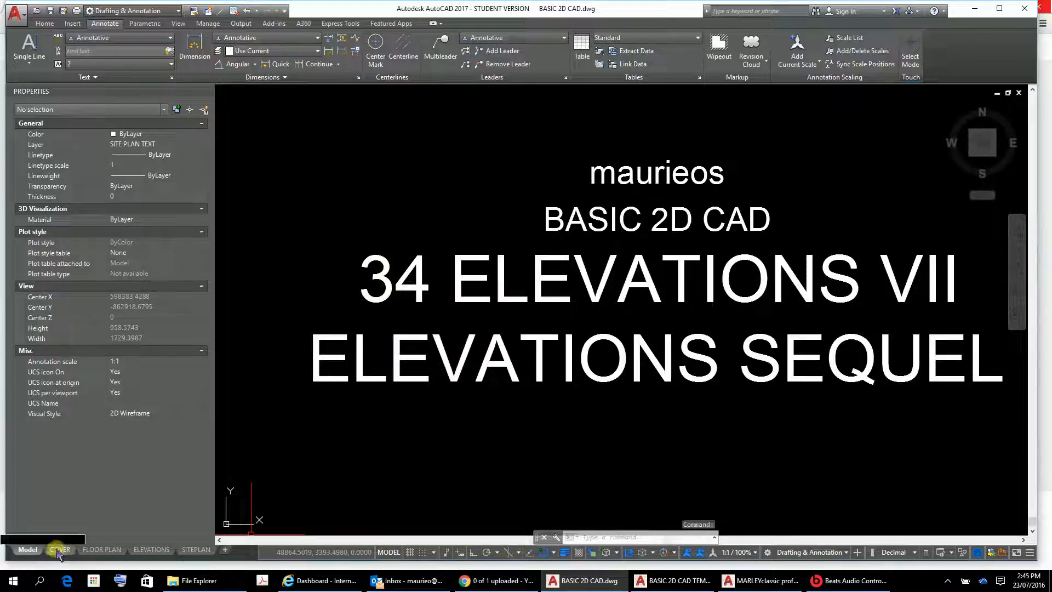
{"action": "left_click", "coordinate": [152, 549]}
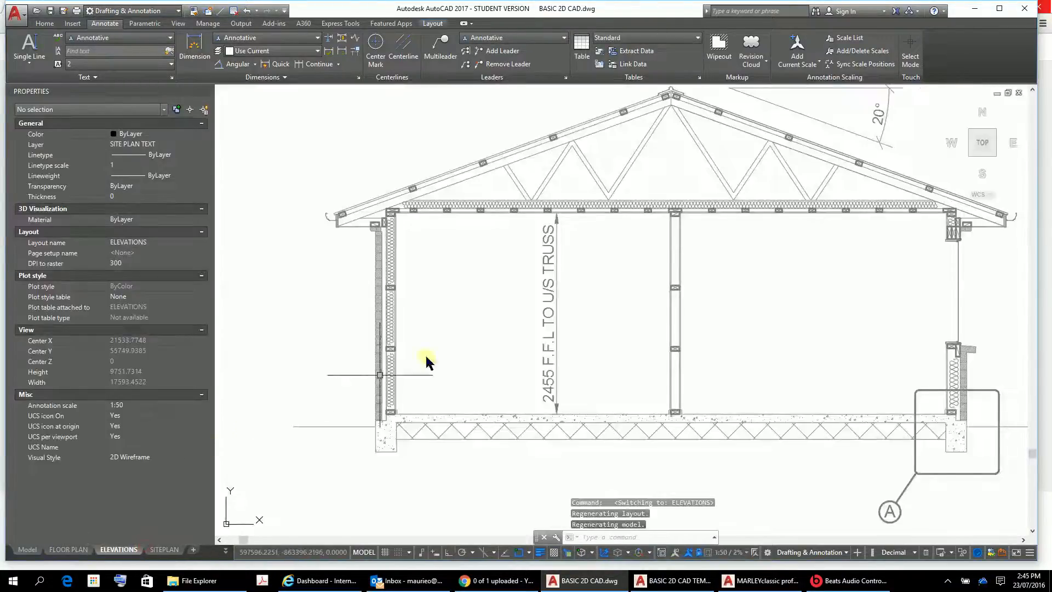
{"action": "scroll", "coordinate": [705, 324], "scroll_direction": "down", "scroll_amount": 6}
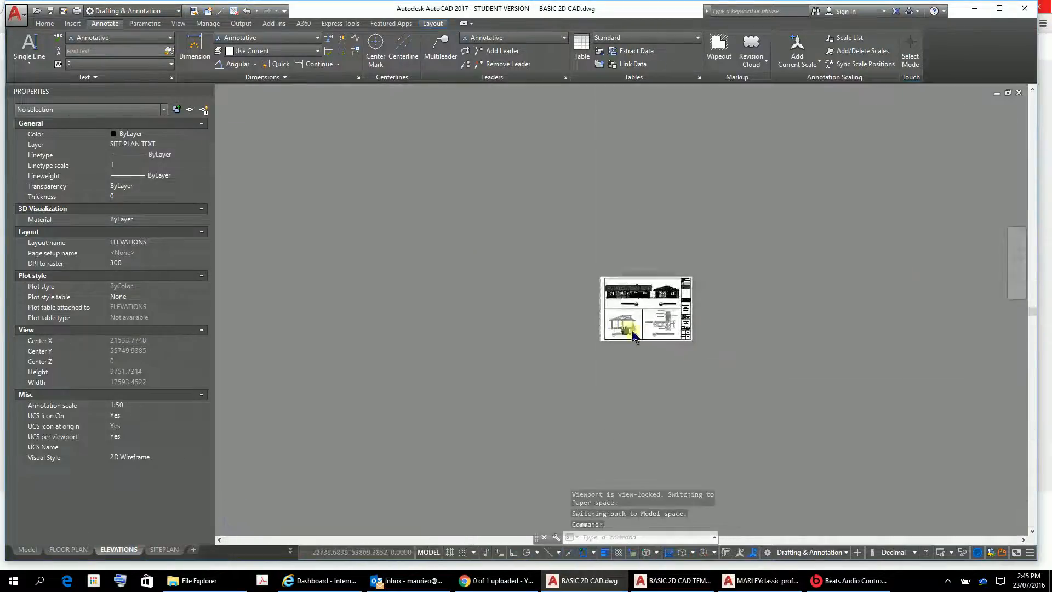
Examine the full ELEVATIONS sheet of the finished drawing and open its SITEPLAN layout
{"action": "scroll", "coordinate": [675, 340], "scroll_direction": "up", "scroll_amount": 8}
{"action": "scroll", "coordinate": [631, 299], "scroll_direction": "down", "scroll_amount": 1}
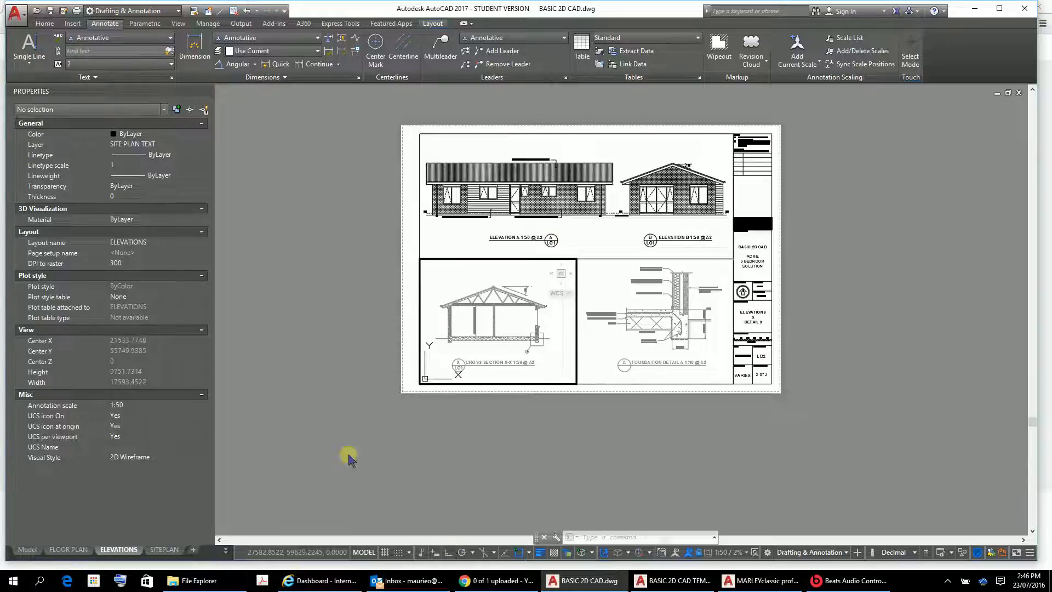
{"action": "left_click", "coordinate": [165, 549]}
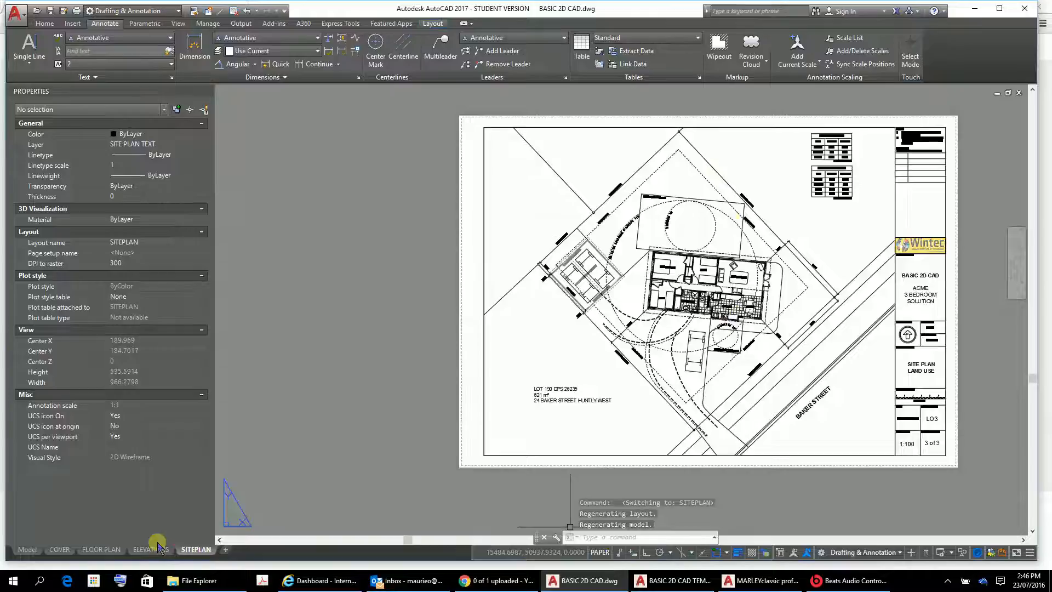
Switch to the BASIC 2D CAD TEMP.dwg drawing and change its ELEVATIONS layout from model to paper space
{"action": "left_click", "coordinate": [688, 583]}
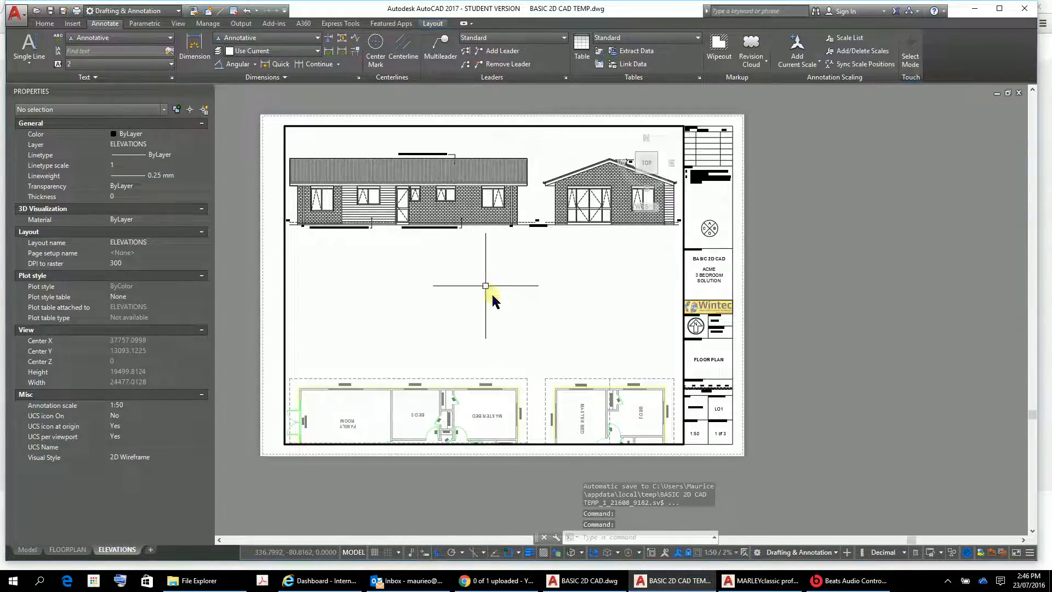
{"action": "left_click", "coordinate": [370, 580]}
{"action": "left_click", "coordinate": [359, 552]}
{"action": "middle_click_drag", "start_coordinate": [372, 266], "coordinate": [465, 263]}
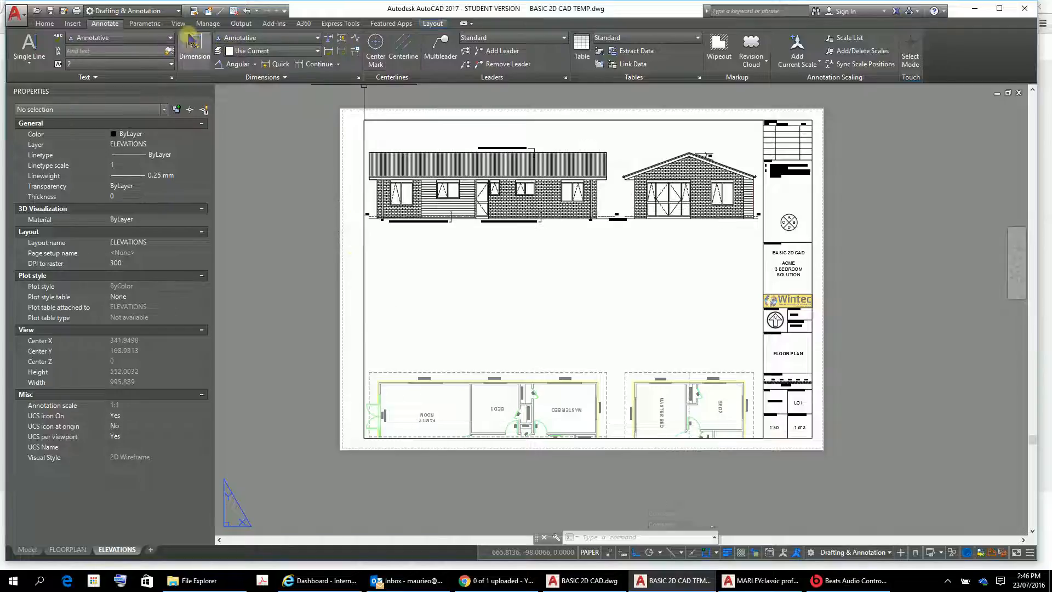
Delete the large viewport containing the house elevations from the ELEVATIONS layout, keeping the sheet border line
{"action": "left_click", "coordinate": [45, 23]}
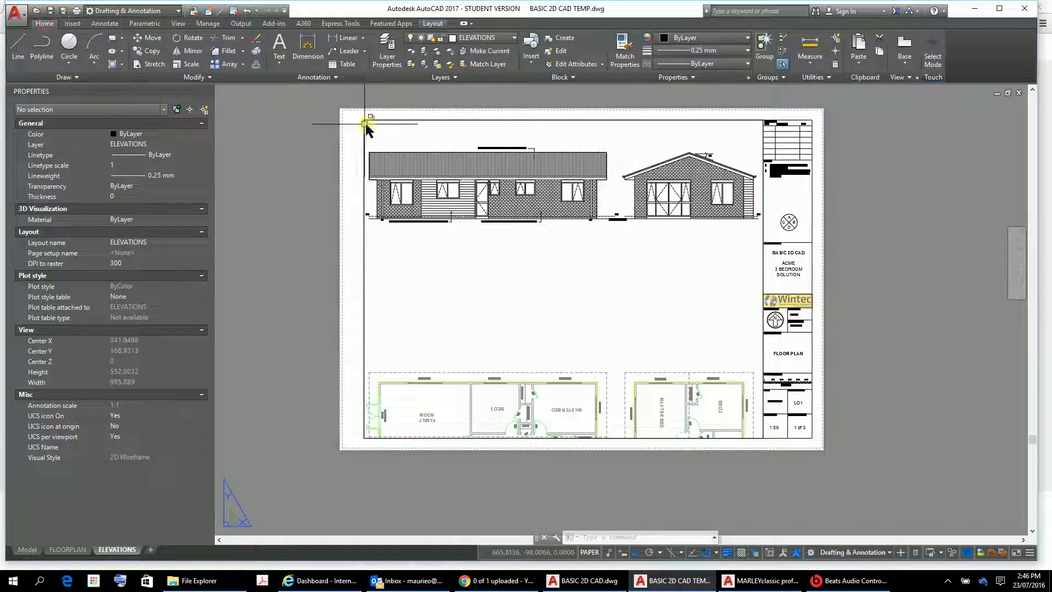
{"action": "left_click", "coordinate": [364, 276]}
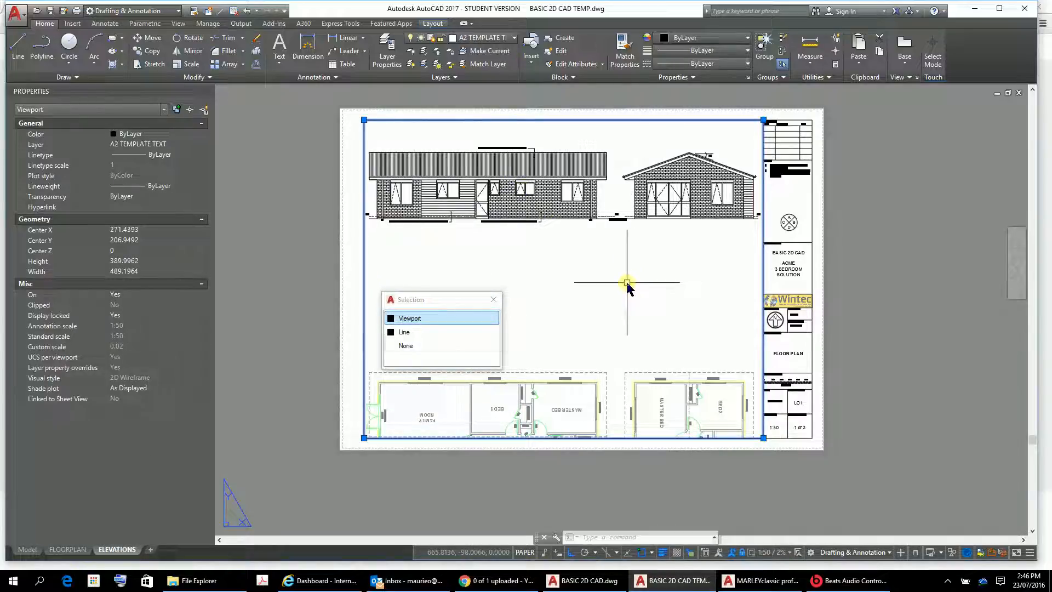
{"action": "key", "text": "Delete"}
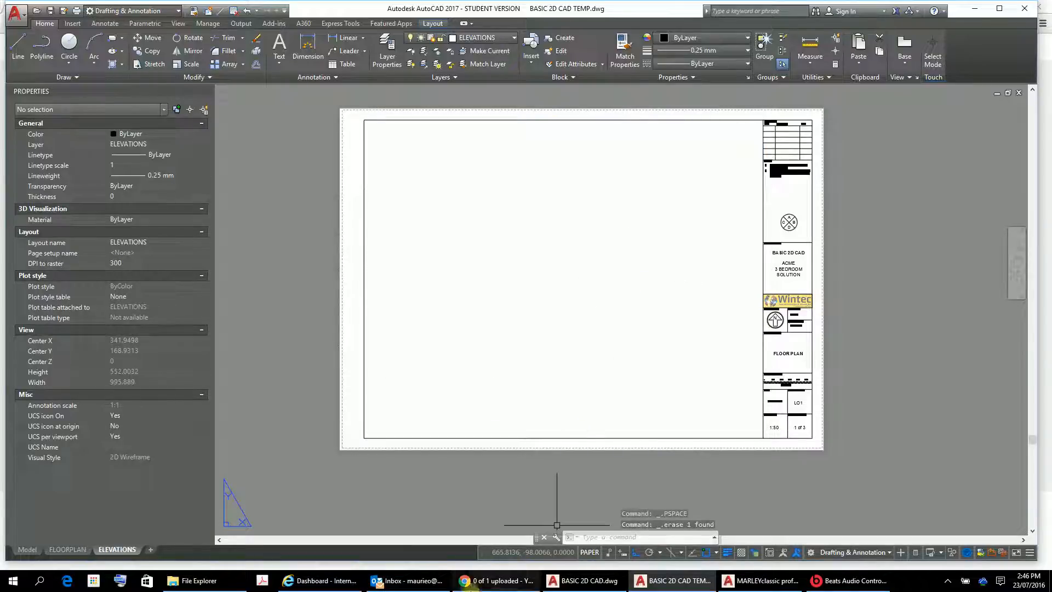
Replace the title block's FLOOR PLAN drawing title with ELEVATIONS & DETAILS, split over three lines
{"action": "scroll", "coordinate": [774, 230], "scroll_direction": "up", "scroll_amount": 6}
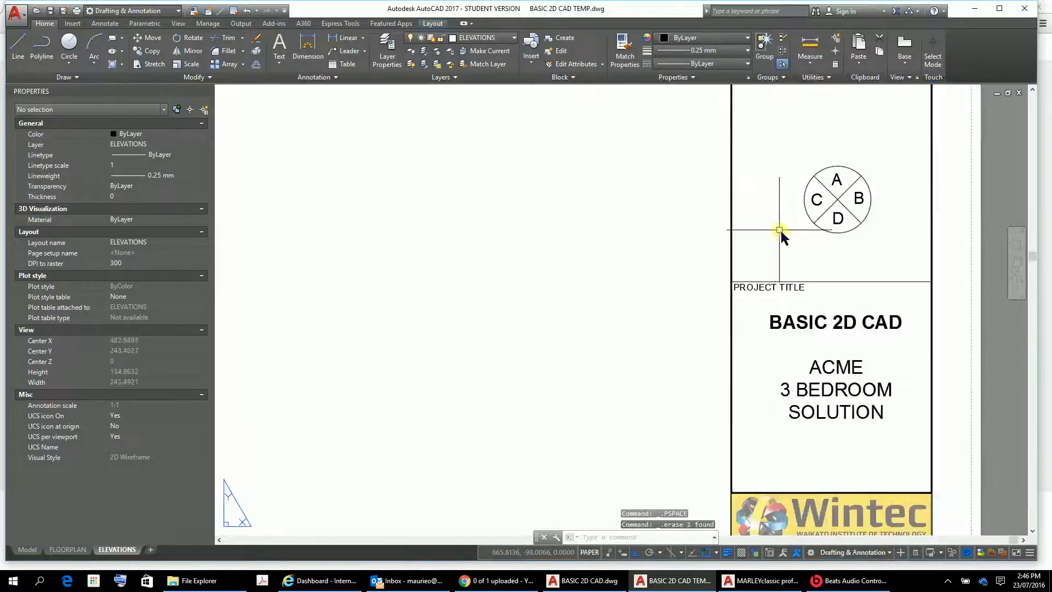
{"action": "scroll", "coordinate": [775, 234], "scroll_direction": "down", "scroll_amount": 6}
{"action": "scroll", "coordinate": [818, 254], "scroll_direction": "up", "scroll_amount": 5}
{"action": "scroll", "coordinate": [819, 255], "scroll_direction": "down", "scroll_amount": 3}
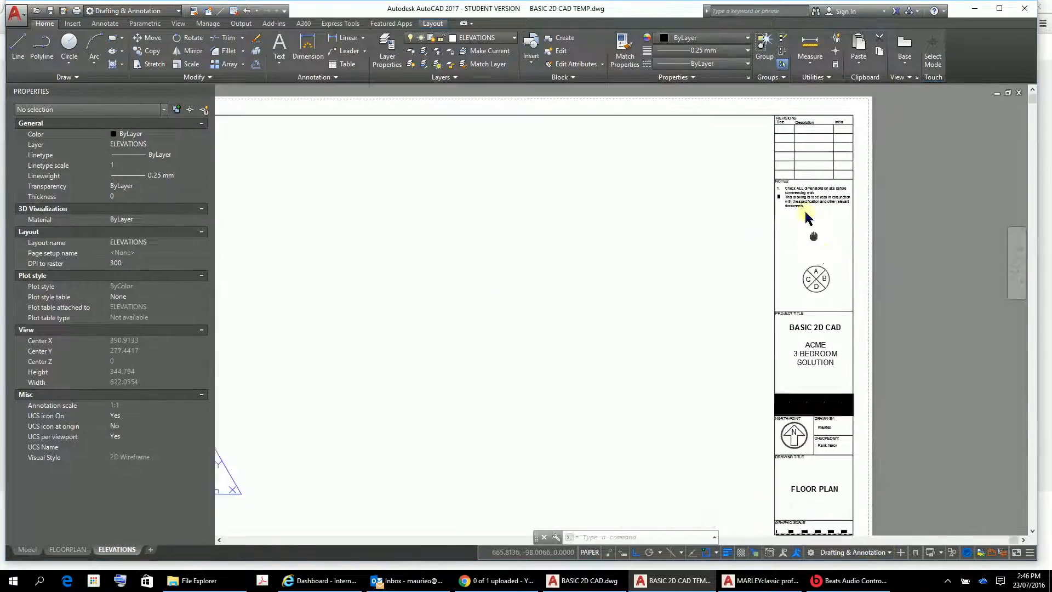
{"action": "scroll", "coordinate": [767, 316], "scroll_direction": "up", "scroll_amount": 3}
{"action": "scroll", "coordinate": [756, 293], "scroll_direction": "down", "scroll_amount": 3}
{"action": "scroll", "coordinate": [756, 296], "scroll_direction": "up", "scroll_amount": 3}
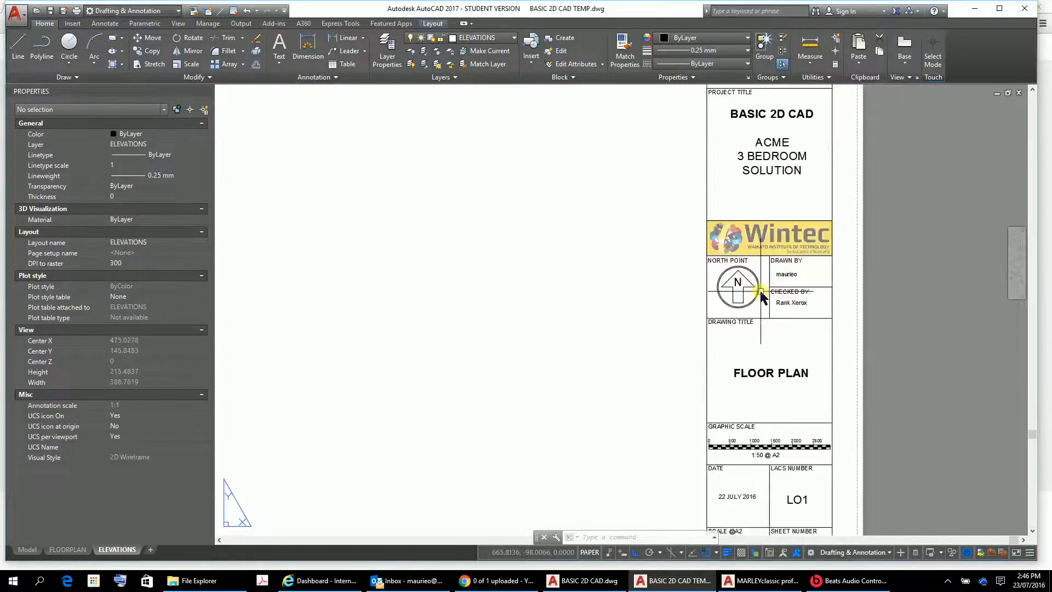
{"action": "left_click", "coordinate": [767, 377]}
{"action": "double_click", "coordinate": [768, 380]}
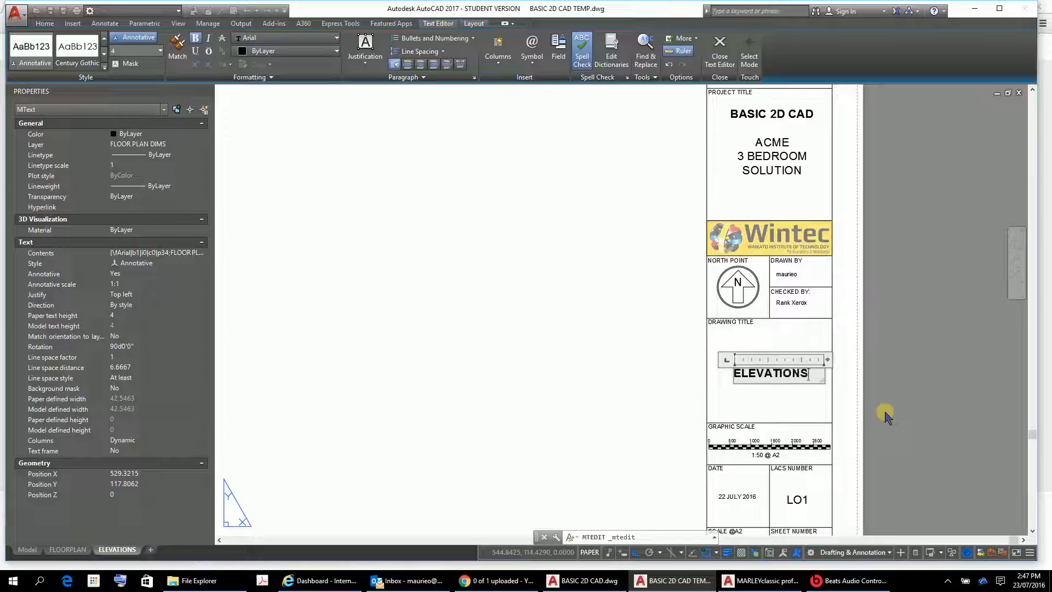
{"action": "key", "text": "Return"}
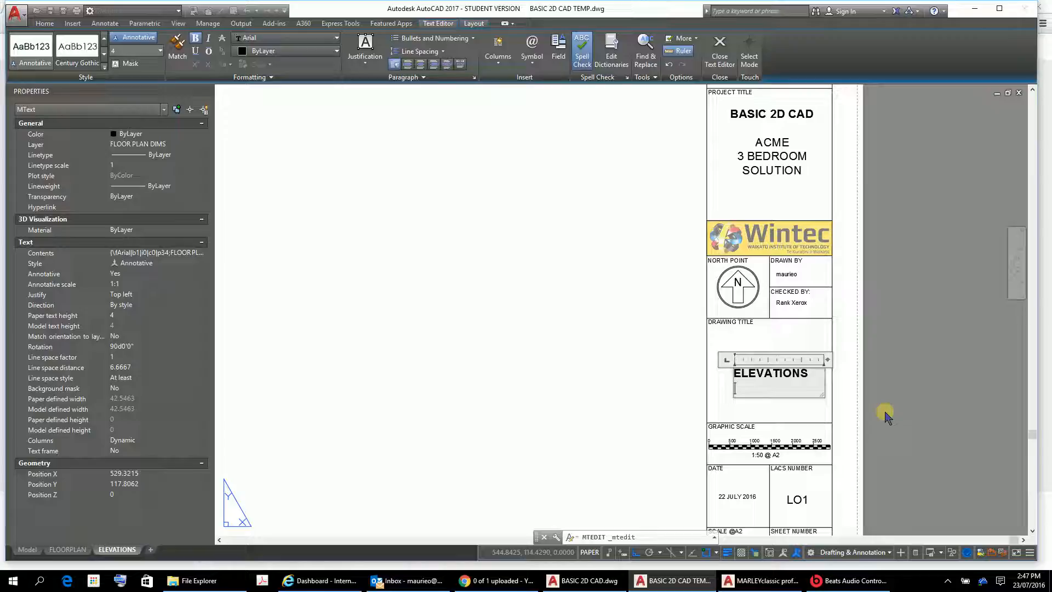
{"action": "key", "text": "Return"}
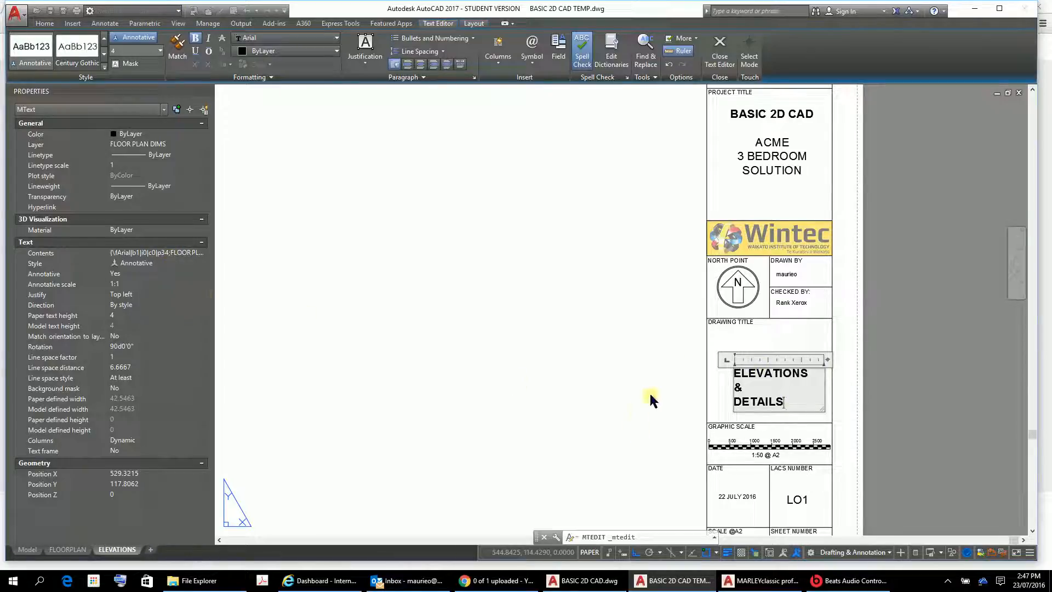
{"action": "left_click", "coordinate": [773, 323]}
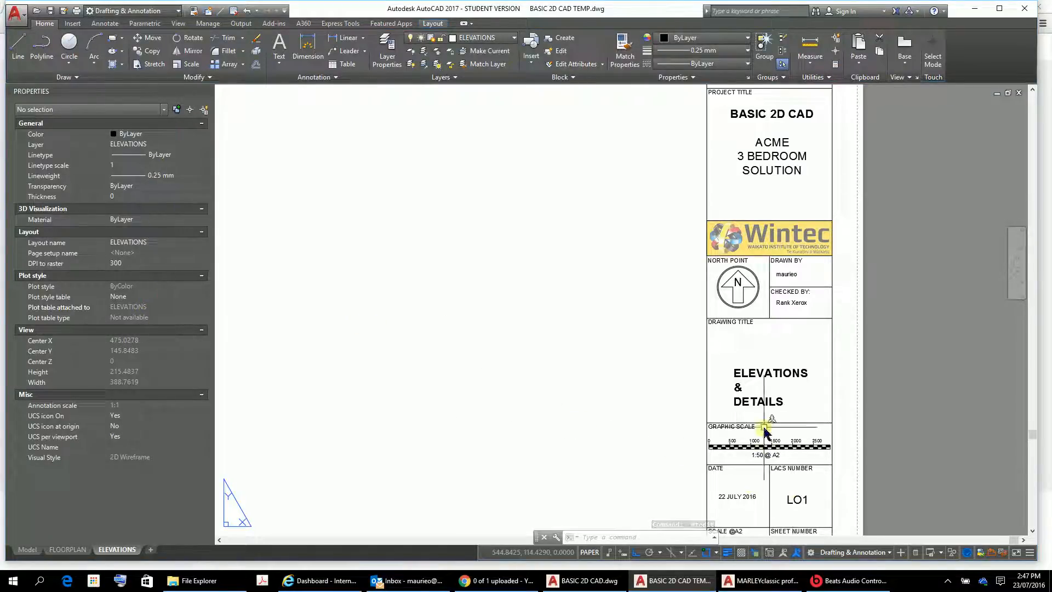
Set the justification of the ELEVATIONS & DETAILS title text to Middle center
{"action": "left_click", "coordinate": [743, 396]}
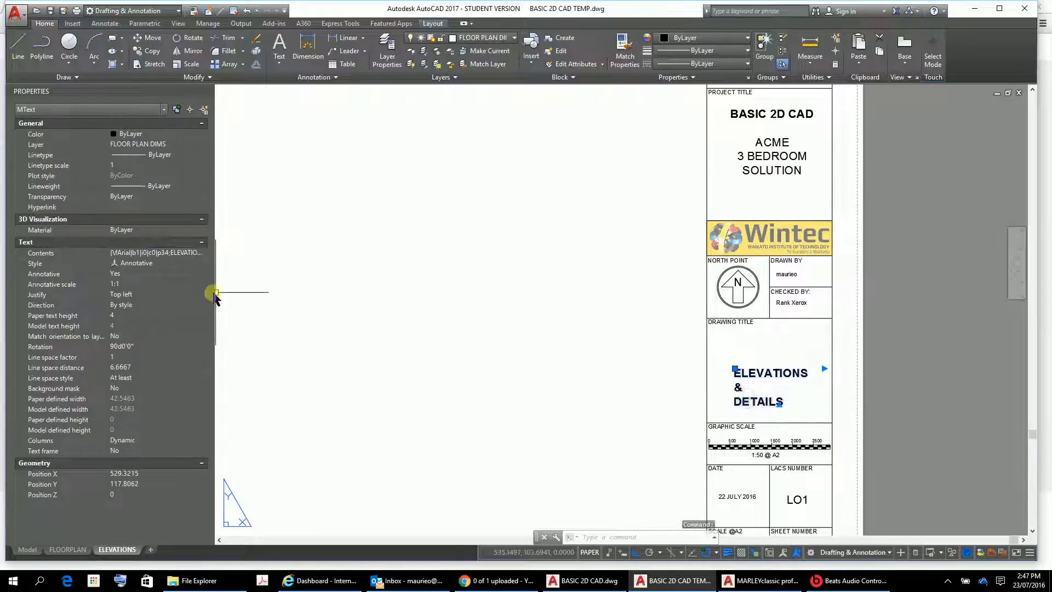
{"action": "left_click", "coordinate": [164, 295]}
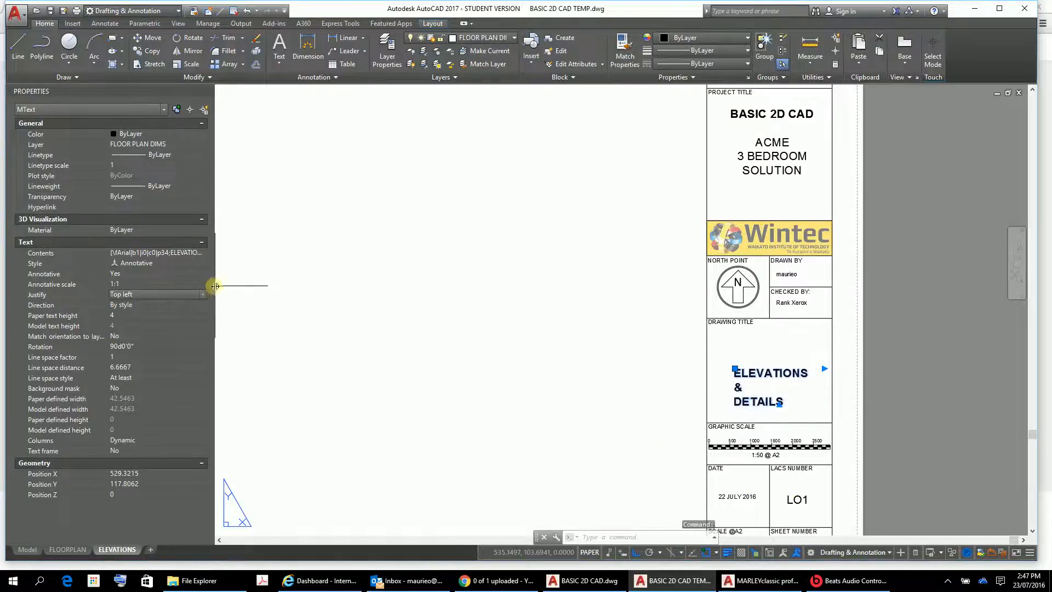
{"action": "left_click", "coordinate": [203, 294]}
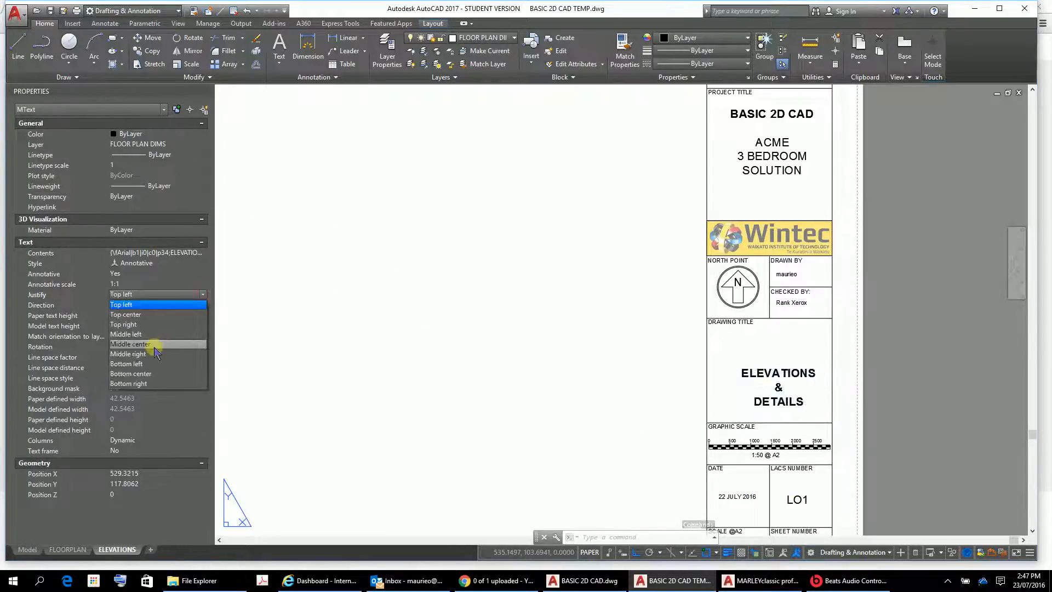
{"action": "left_click", "coordinate": [132, 344]}
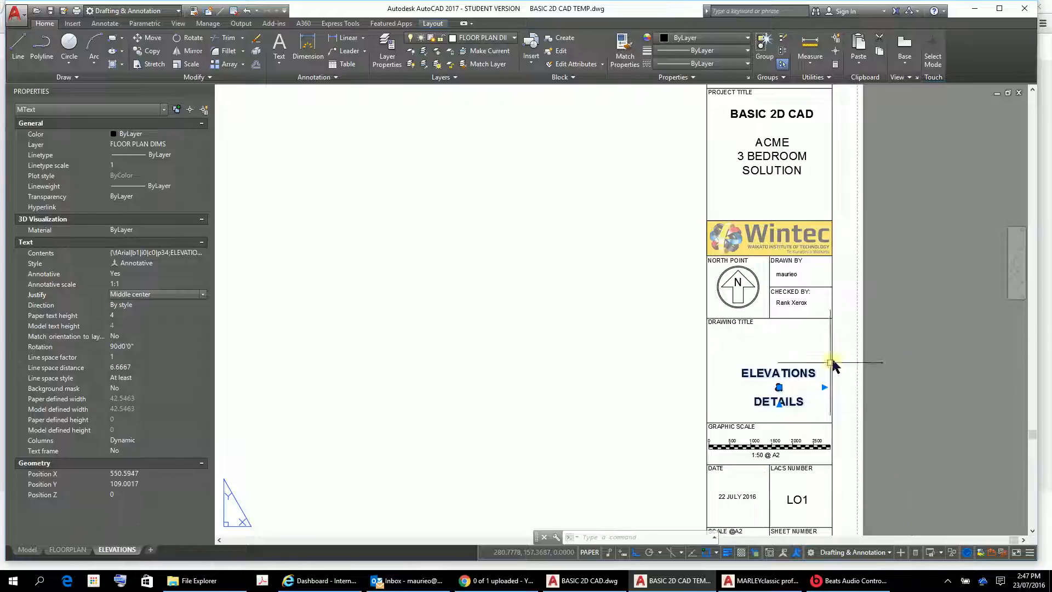
Move the drawing title text slightly upward in its title block cell by its middle grip
{"action": "left_click", "coordinate": [781, 385]}
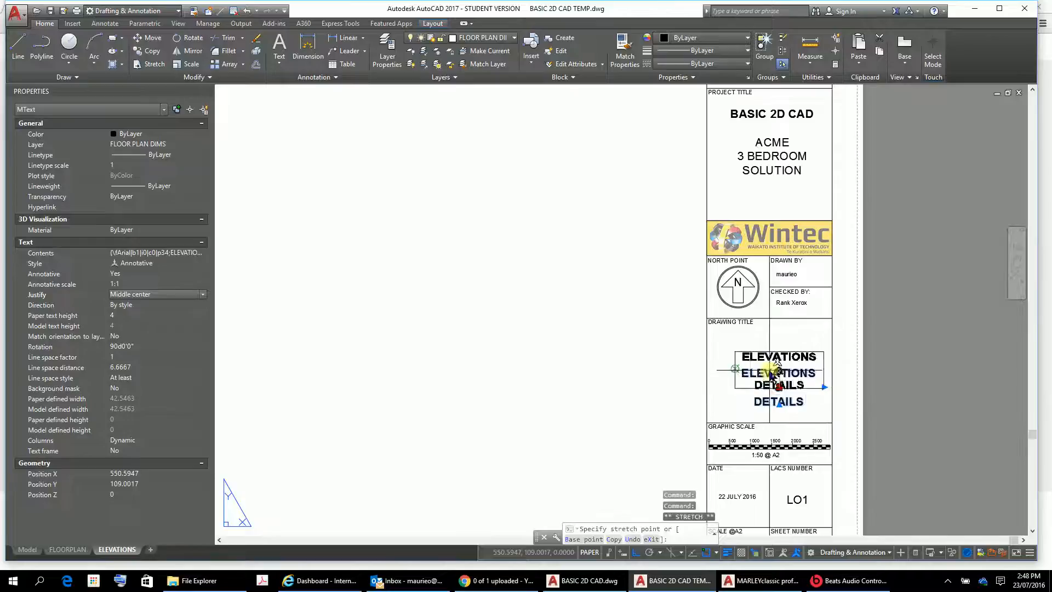
{"action": "left_click", "coordinate": [775, 373]}
{"action": "left_click", "coordinate": [819, 364]}
{"action": "scroll", "coordinate": [842, 367], "scroll_direction": "up", "scroll_amount": 2}
{"action": "key", "text": "Escape"}
{"action": "key", "text": "Escape"}
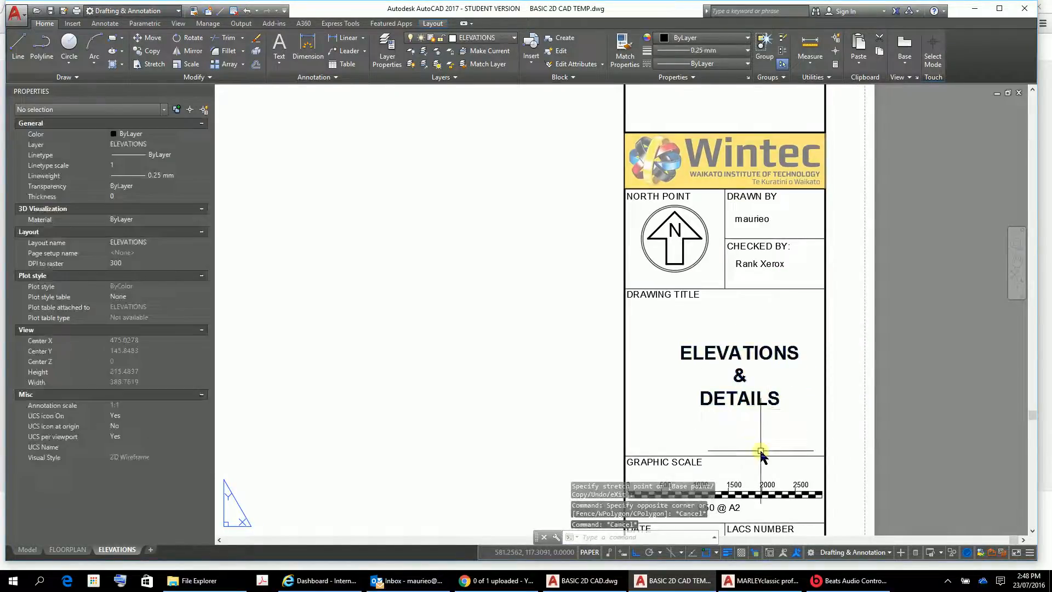
{"action": "left_click", "coordinate": [735, 399]}
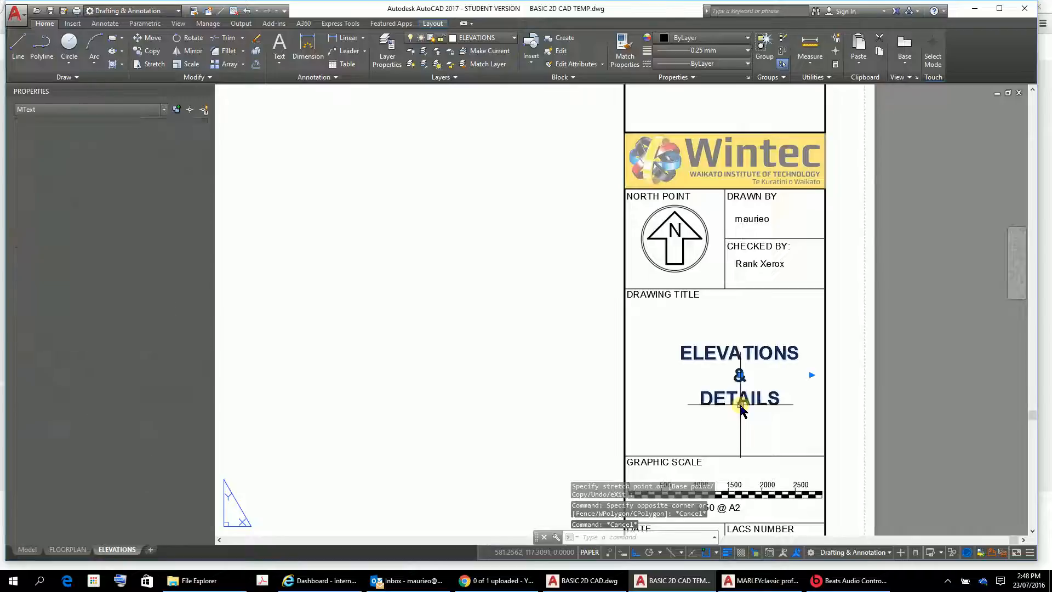
{"action": "right_click", "coordinate": [760, 453]}
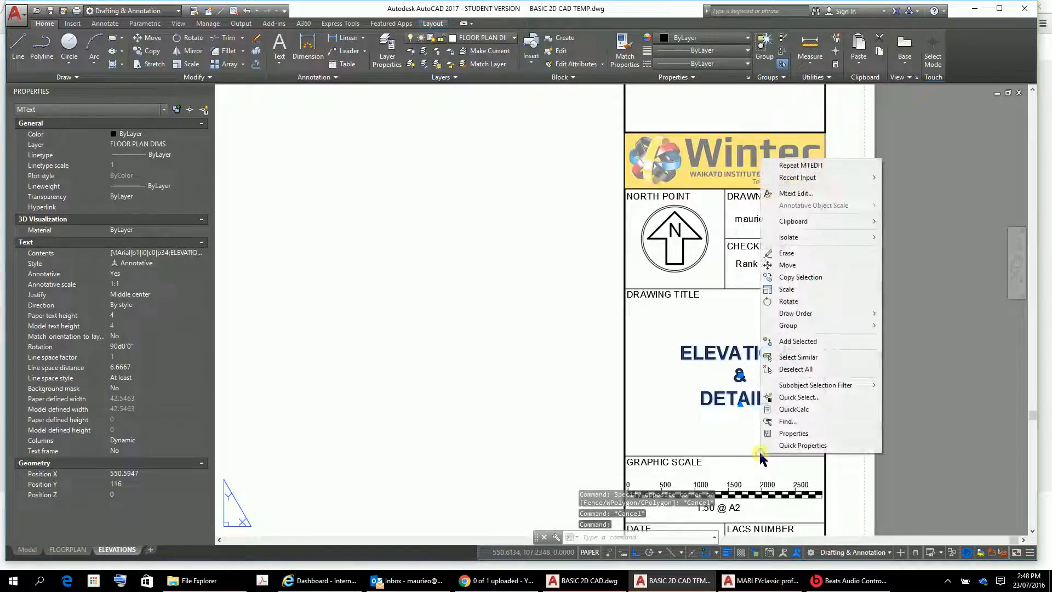
{"action": "left_click", "coordinate": [454, 430]}
{"action": "left_click", "coordinate": [453, 426]}
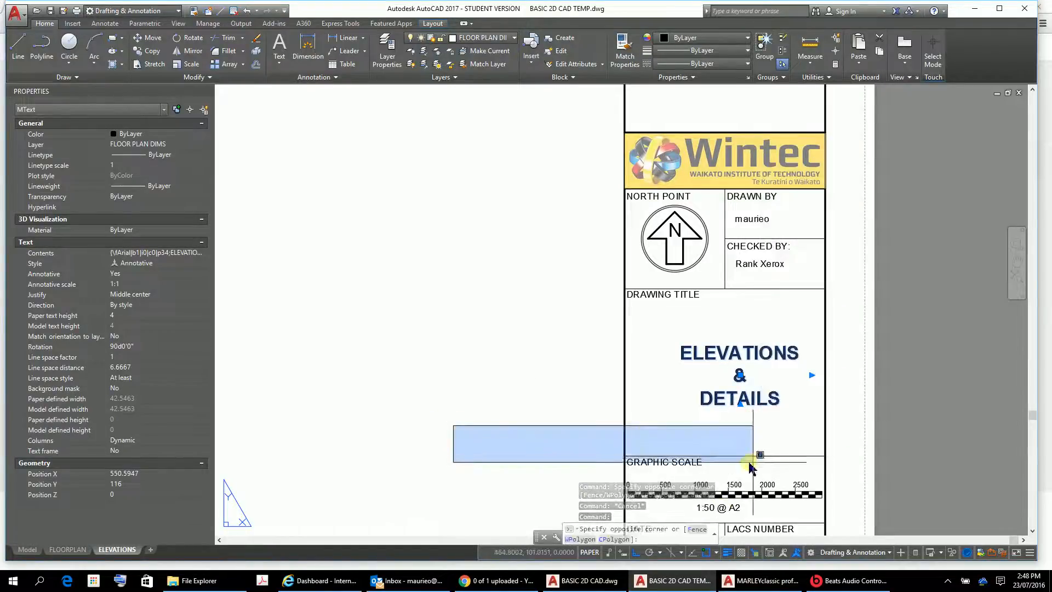
{"action": "key", "text": "Escape"}
{"action": "key", "text": "Escape"}
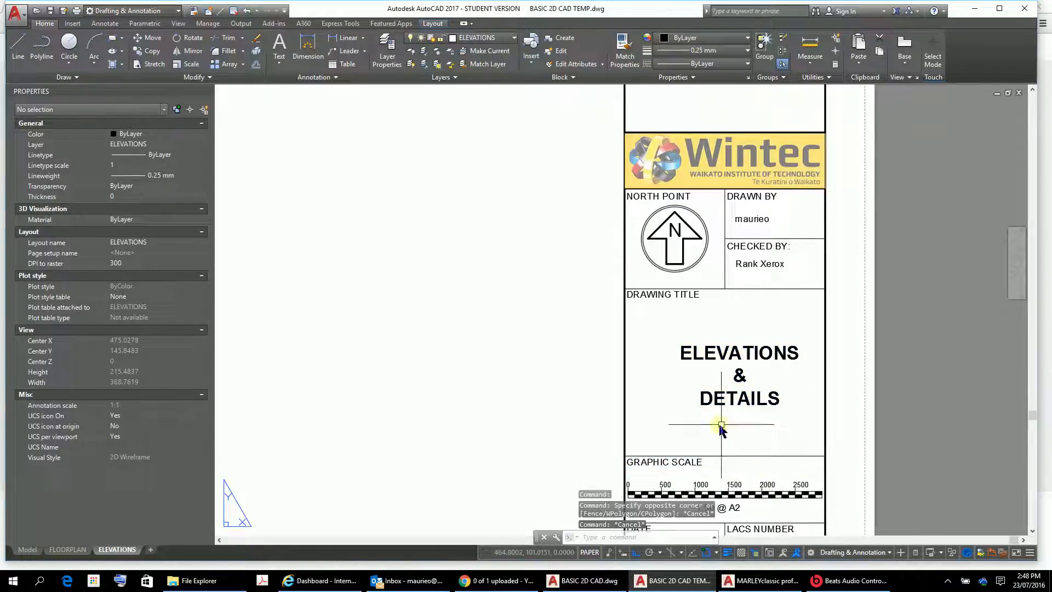
Move the drawing title text slightly left and up with Ortho off to centre it in its title block cell
{"action": "left_click", "coordinate": [739, 400]}
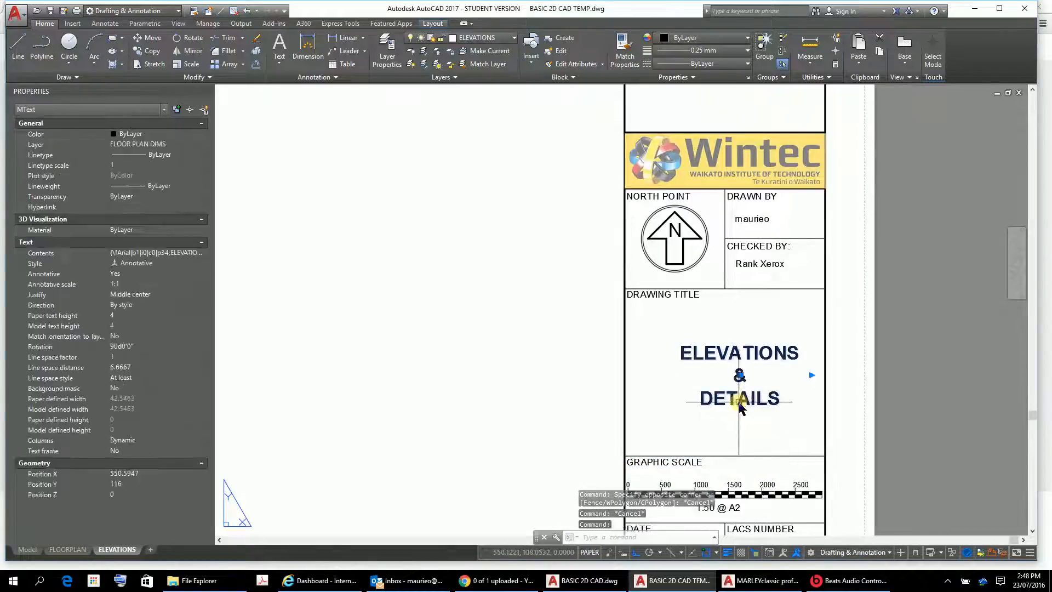
{"action": "right_click", "coordinate": [742, 444]}
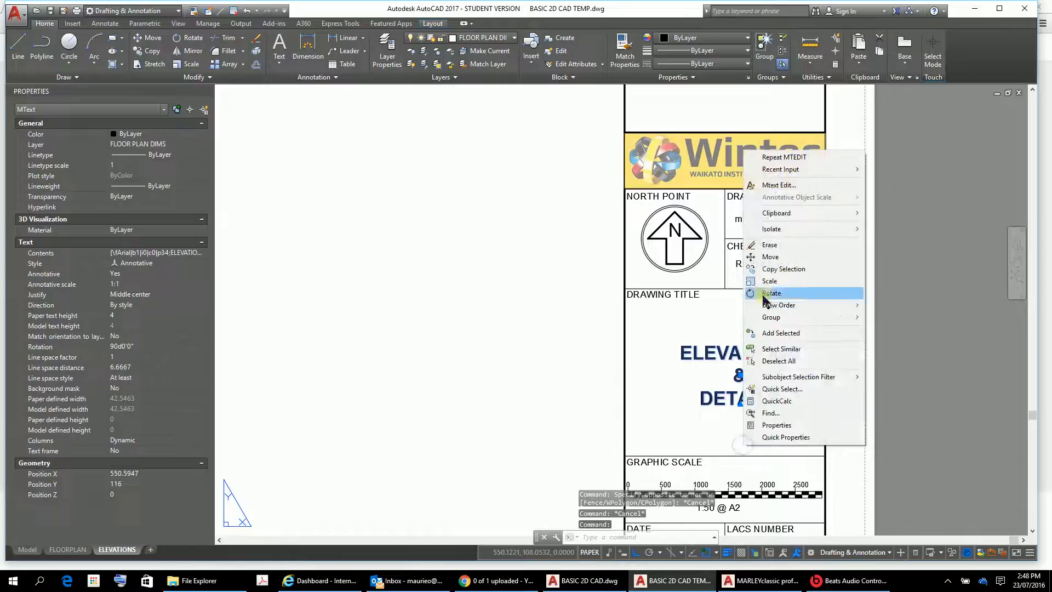
{"action": "left_click", "coordinate": [775, 262]}
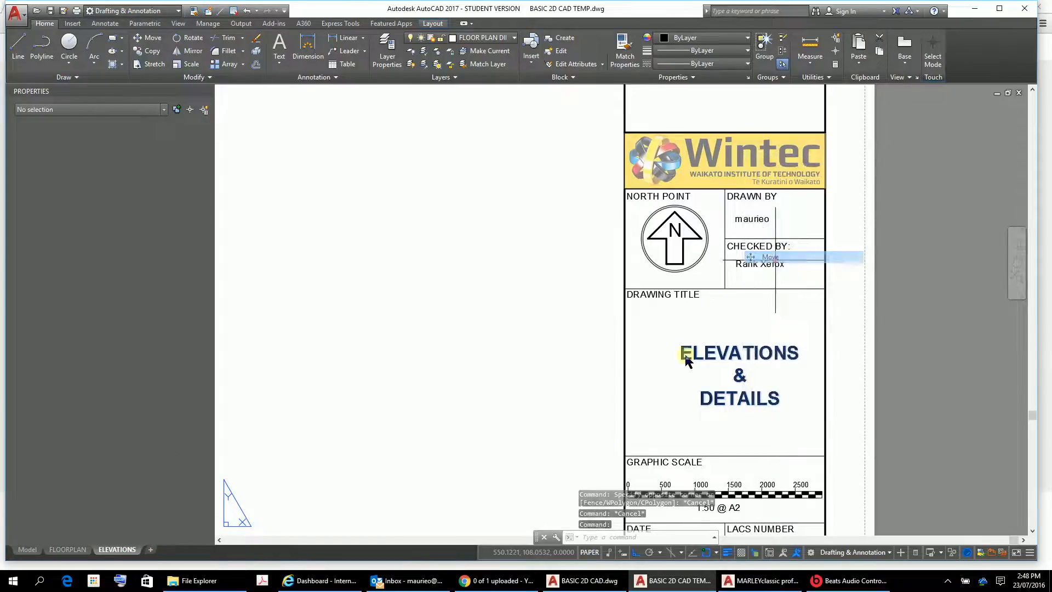
{"action": "left_click", "coordinate": [400, 451]}
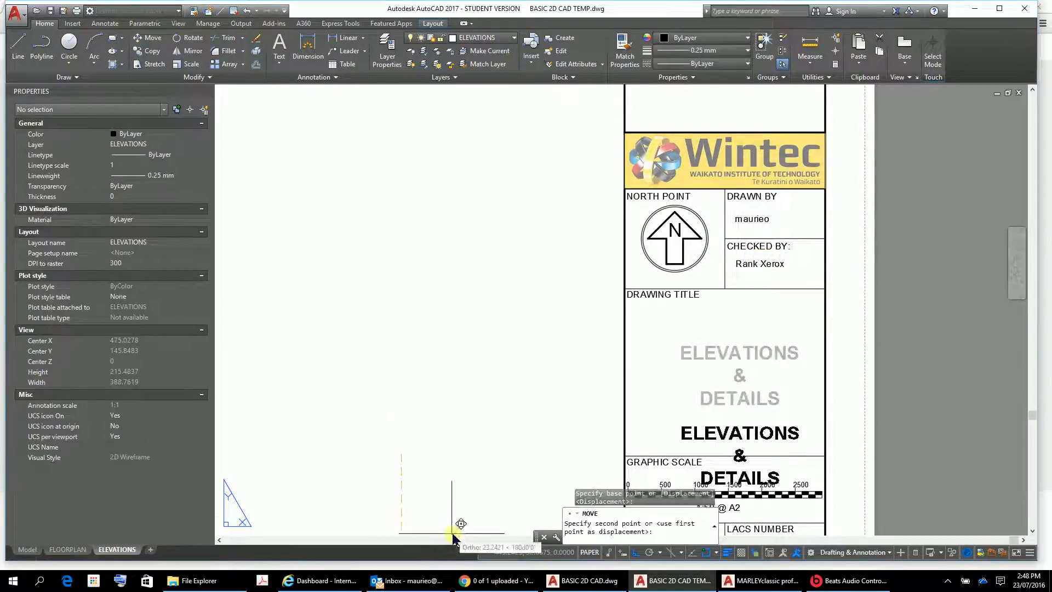
{"action": "left_click", "coordinate": [635, 552]}
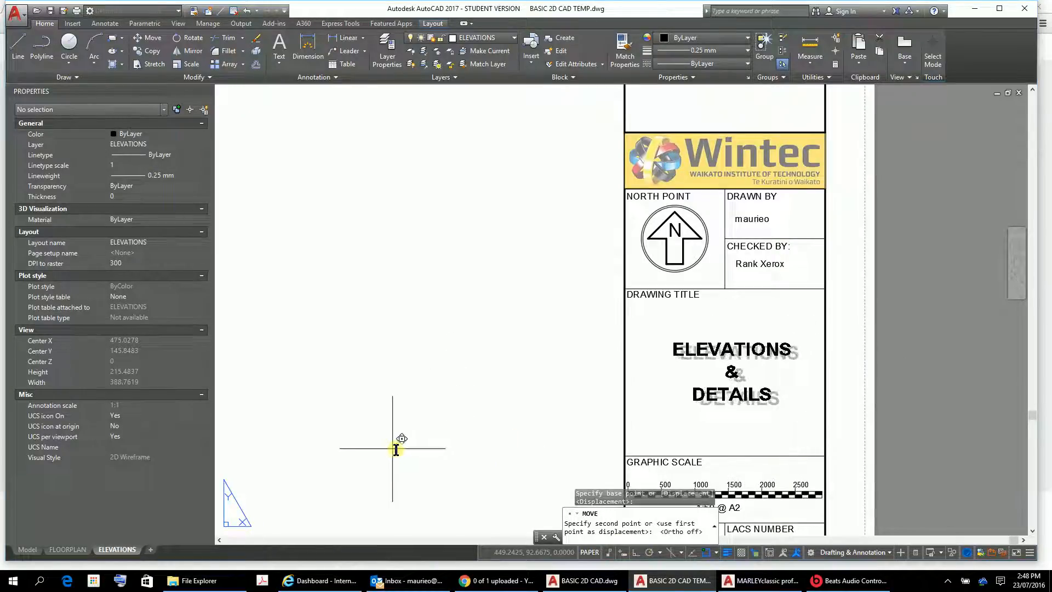
{"action": "key", "text": "Escape"}
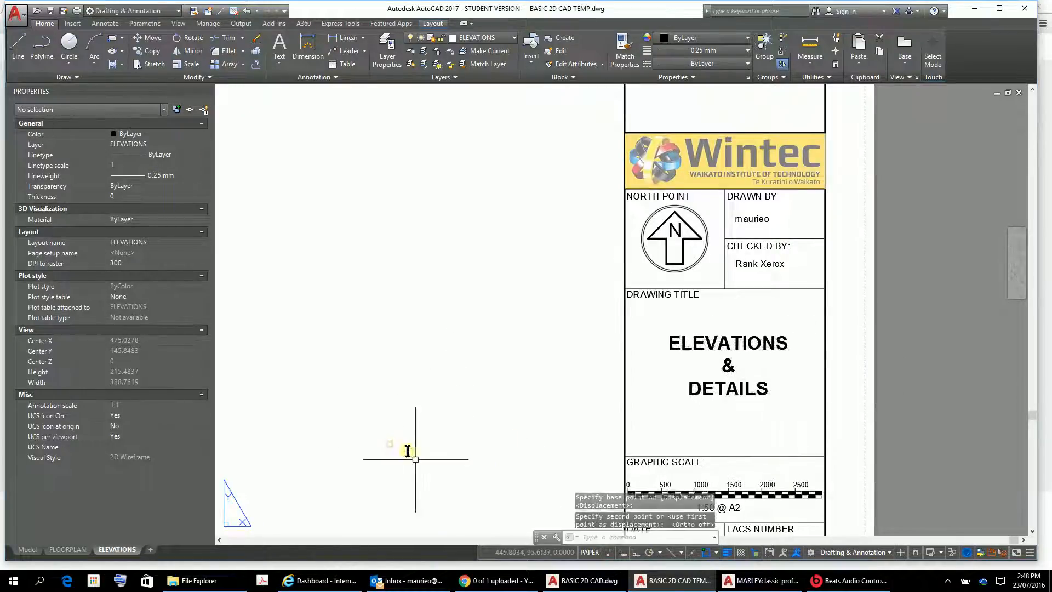
{"action": "key", "text": "Escape"}
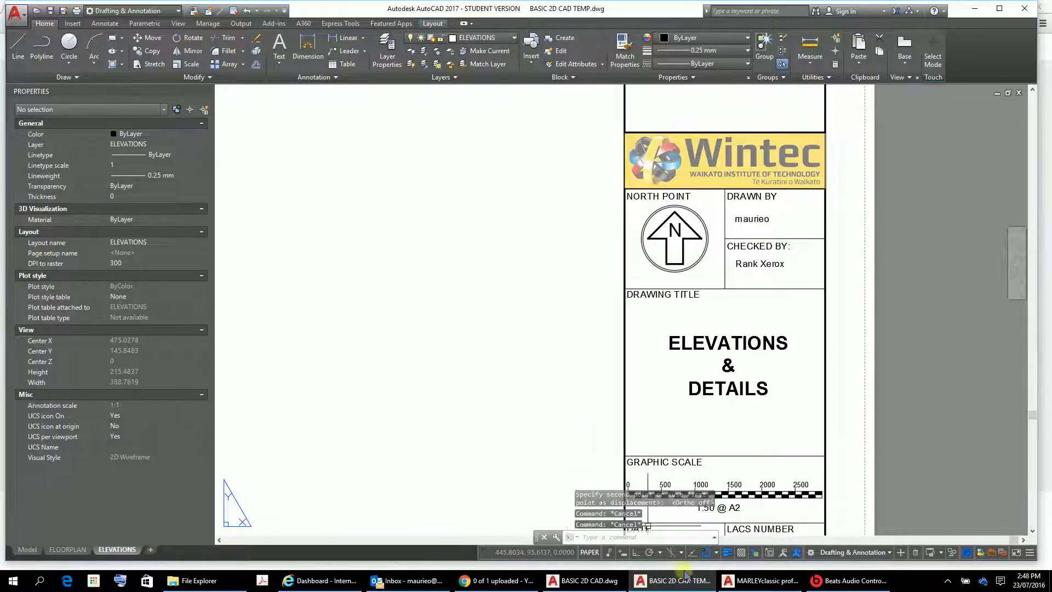
Change the LACS number in the title block to LO2
{"action": "scroll", "coordinate": [639, 447], "scroll_direction": "down", "scroll_amount": 3}
{"action": "scroll", "coordinate": [675, 445], "scroll_direction": "up", "scroll_amount": 5}
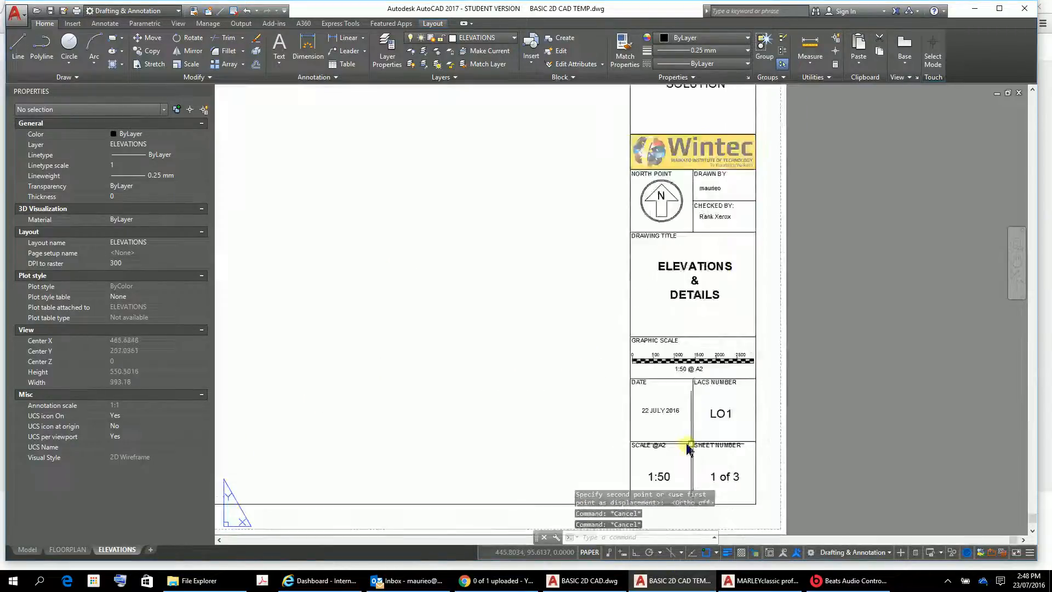
{"action": "double_click", "coordinate": [746, 393]}
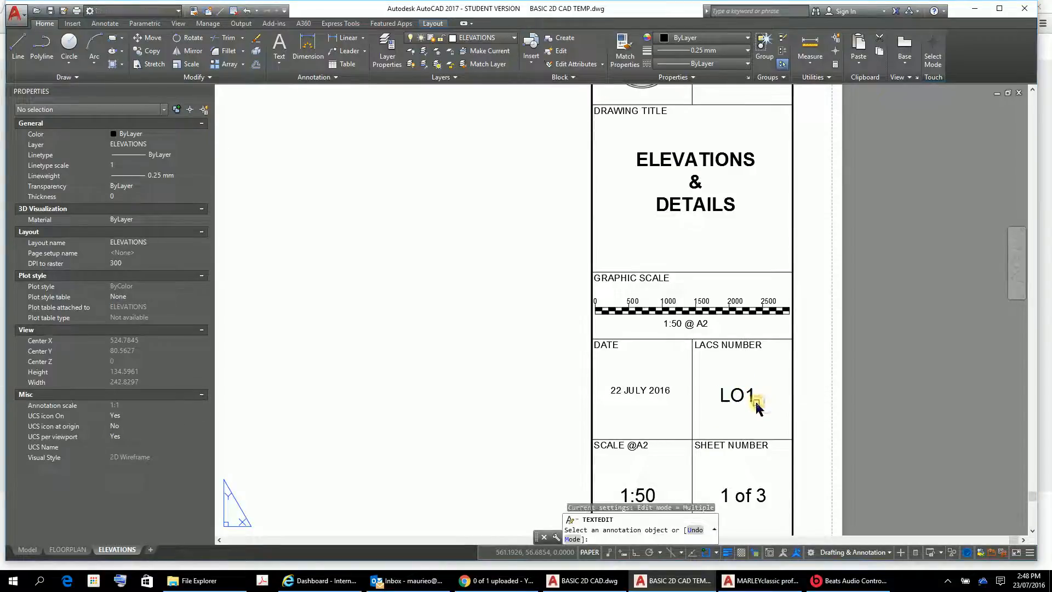
{"action": "left_click", "coordinate": [752, 401]}
{"action": "key", "text": "BackSpace"}
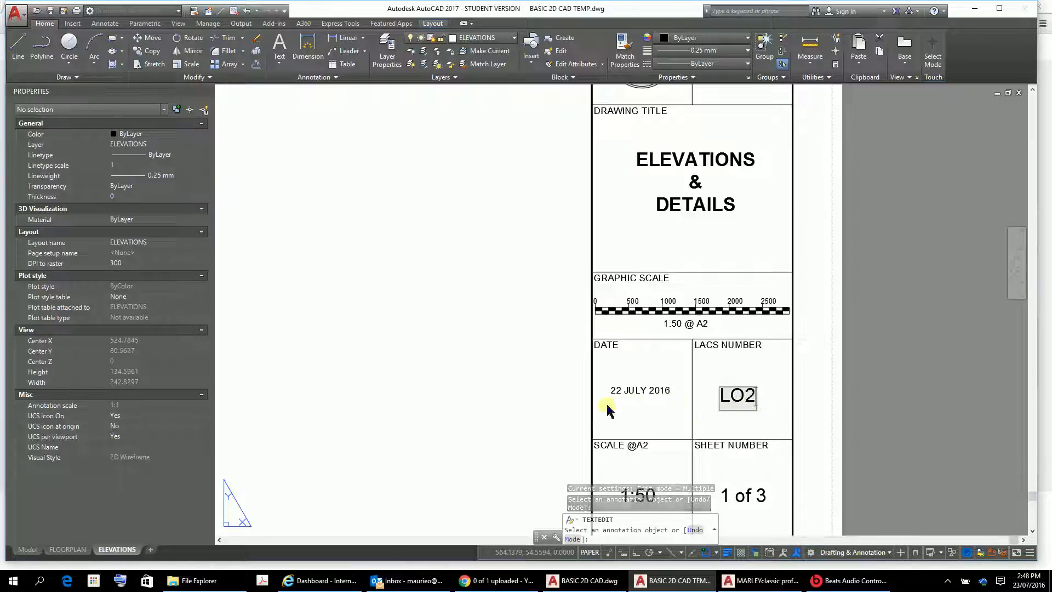
{"action": "left_click", "coordinate": [554, 432]}
{"action": "scroll", "coordinate": [721, 401], "scroll_direction": "down", "scroll_amount": 1}
{"action": "middle_click_drag", "start_coordinate": [725, 403], "coordinate": [718, 197]}
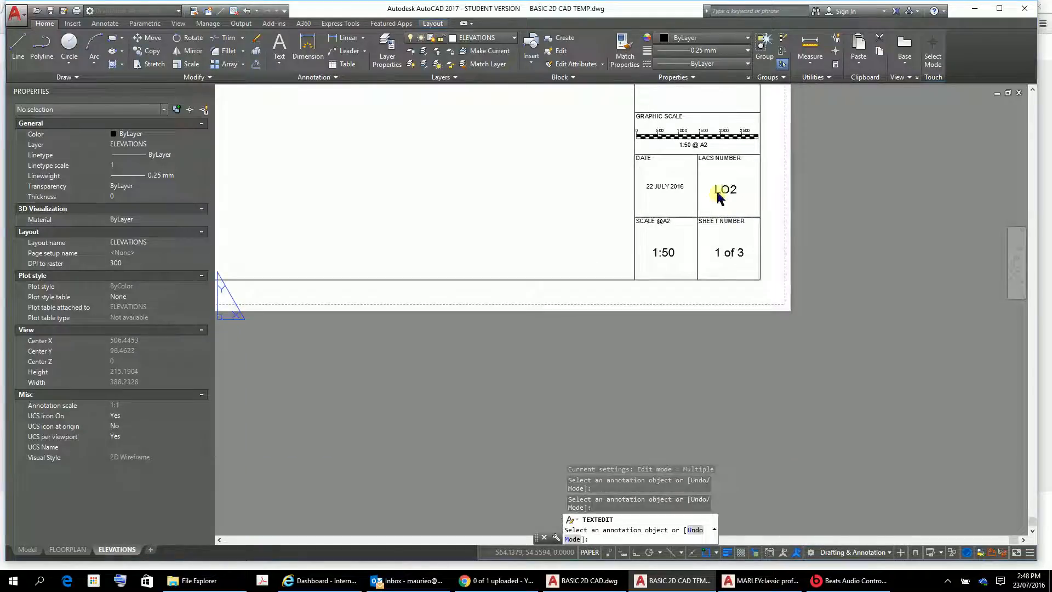
Change the sheet number in the title block to 2 of 3 and end text editing
{"action": "scroll", "coordinate": [747, 225], "scroll_direction": "up", "scroll_amount": 2}
{"action": "left_click", "coordinate": [727, 307]}
{"action": "left_click", "coordinate": [688, 319]}
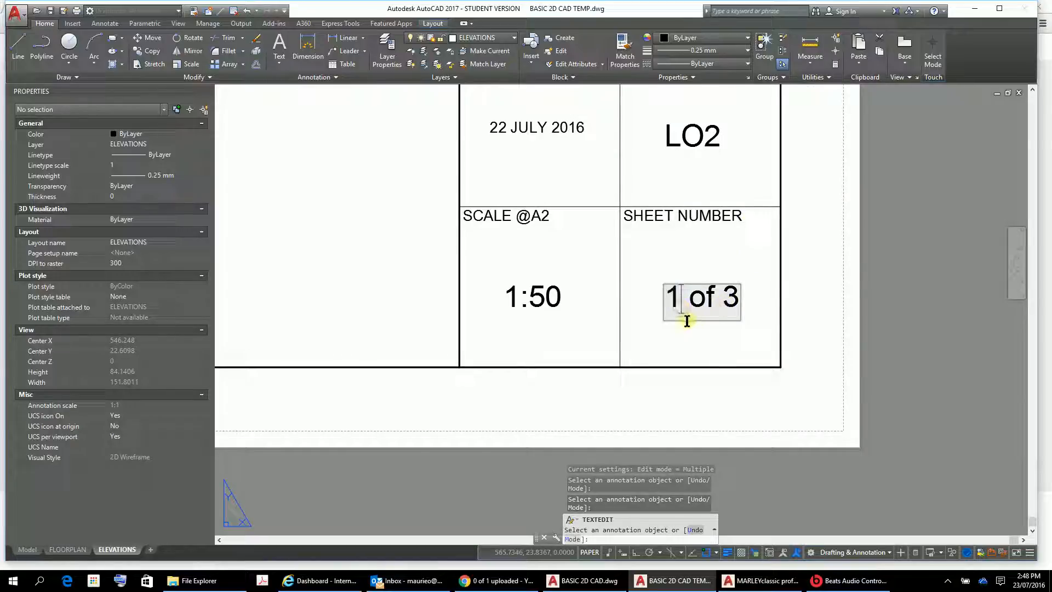
{"action": "key", "text": "BackSpace"}
{"action": "type", "text": "2"}
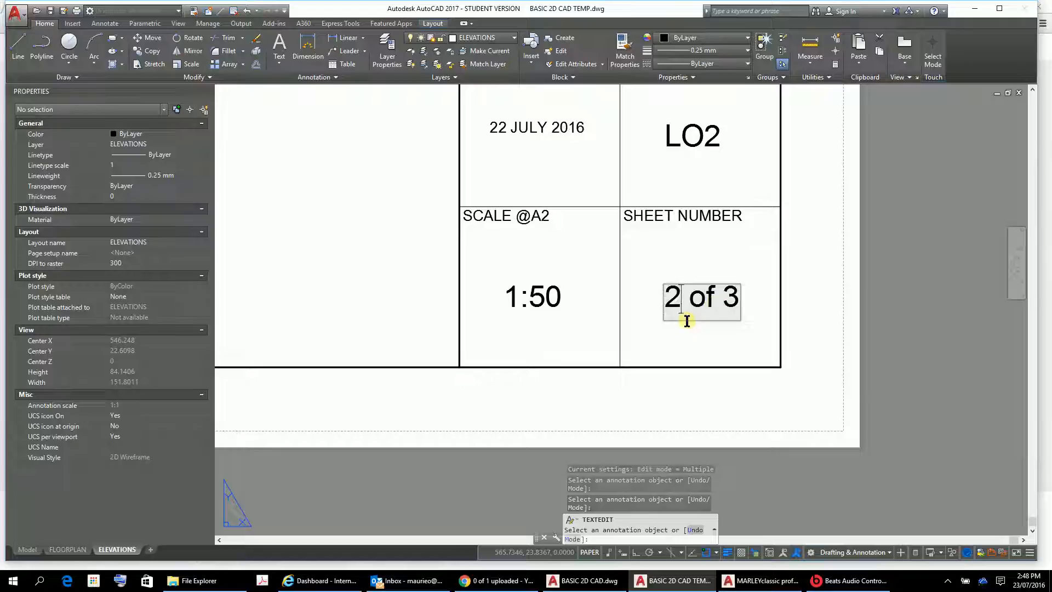
{"action": "left_click", "coordinate": [695, 334]}
{"action": "scroll", "coordinate": [740, 208], "scroll_direction": "down", "scroll_amount": 8}
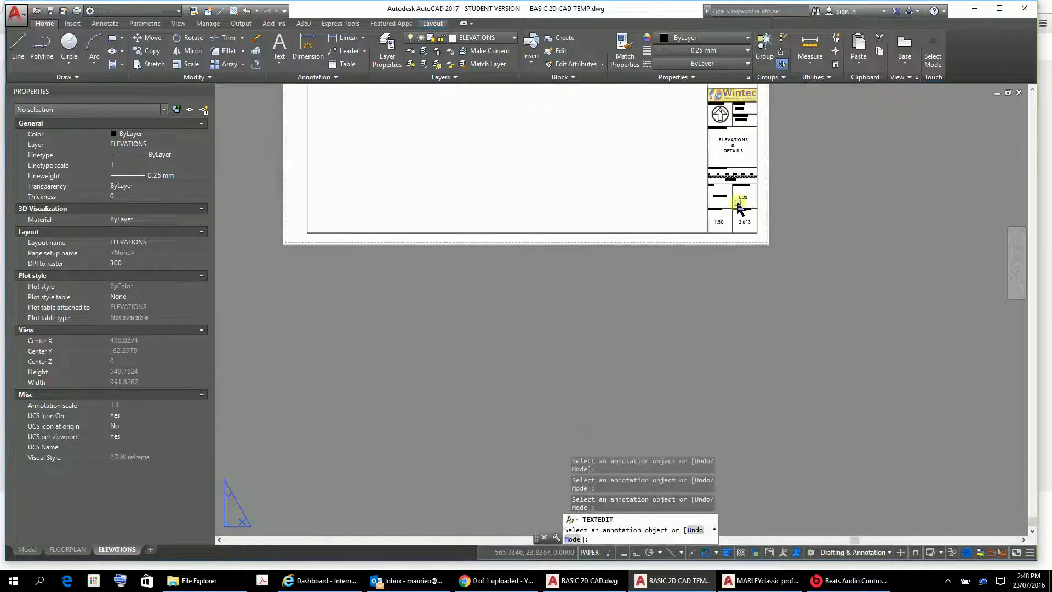
{"action": "scroll", "coordinate": [738, 203], "scroll_direction": "down", "scroll_amount": 1}
{"action": "middle_click_drag", "start_coordinate": [738, 204], "coordinate": [845, 481]}
{"action": "scroll", "coordinate": [780, 415], "scroll_direction": "up", "scroll_amount": 4}
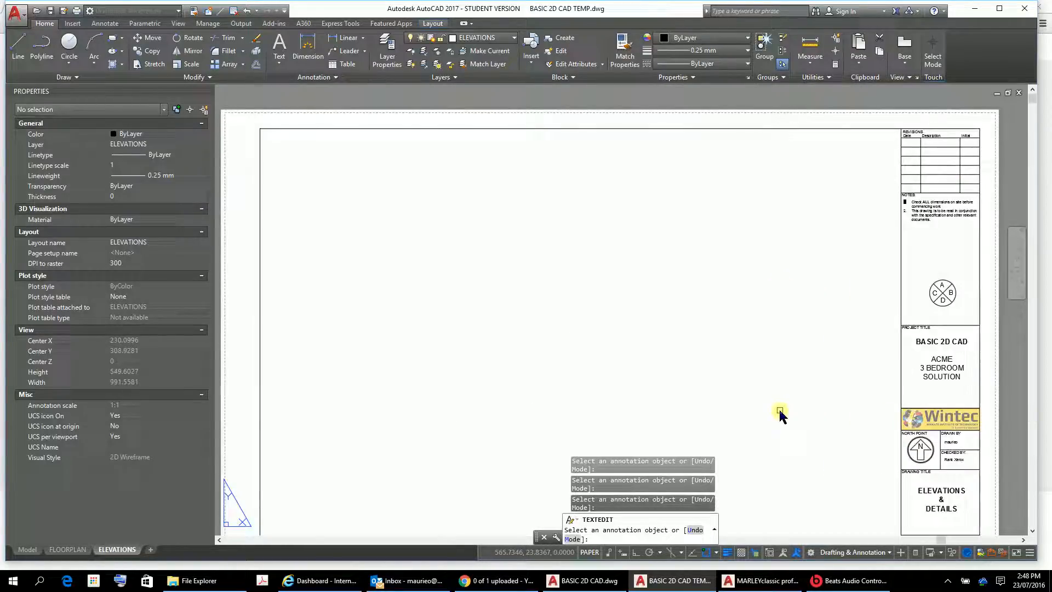
{"action": "scroll", "coordinate": [646, 281], "scroll_direction": "up", "scroll_amount": 2}
{"action": "scroll", "coordinate": [647, 285], "scroll_direction": "down", "scroll_amount": 5}
{"action": "middle_click_drag", "start_coordinate": [646, 285], "coordinate": [681, 297]}
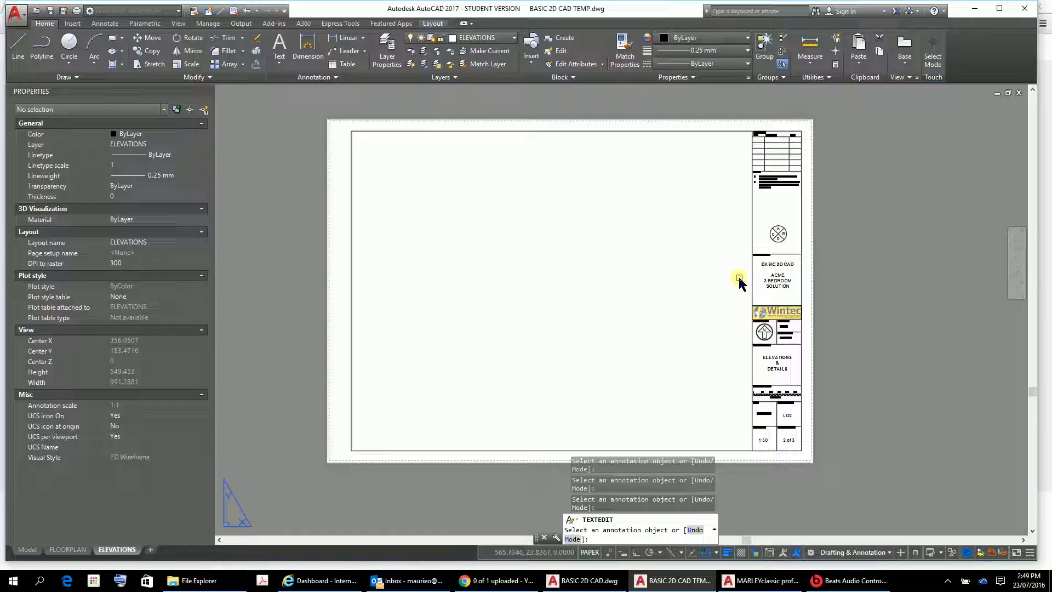
{"action": "key", "text": "Escape"}
{"action": "key", "text": "Escape"}
{"action": "key", "text": "Escape"}
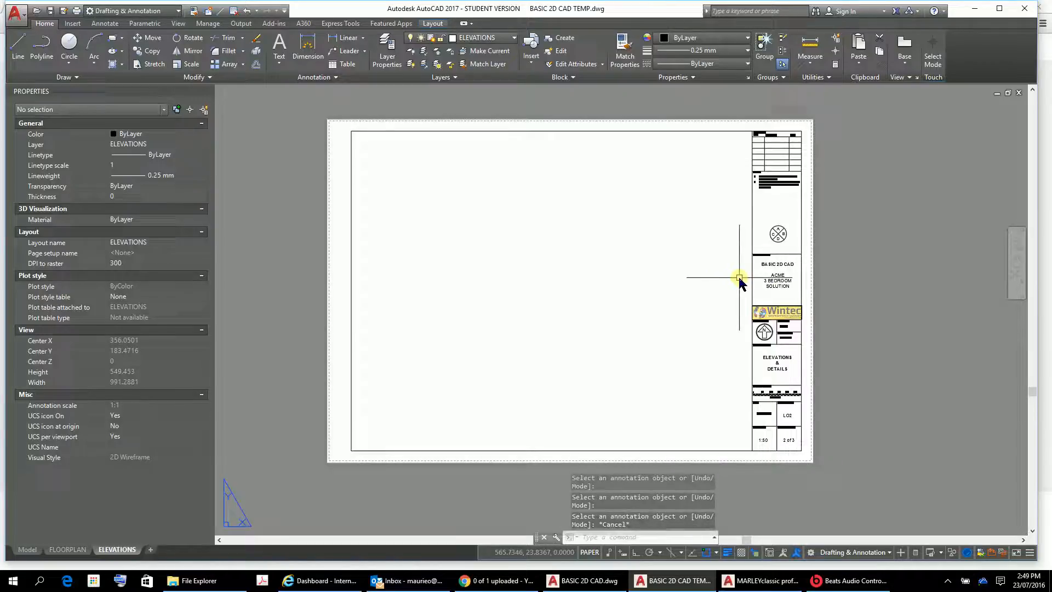
Look through the full list of layers in the drawing without changing the current layer
{"action": "left_click", "coordinate": [515, 38]}
{"action": "left_click", "coordinate": [515, 39]}
{"action": "left_click", "coordinate": [515, 38]}
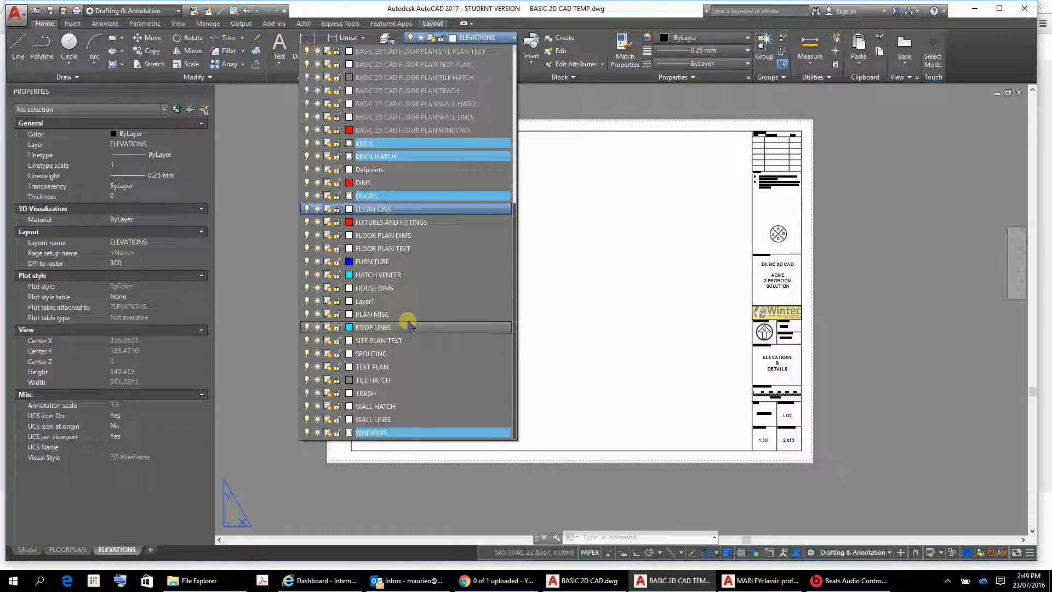
{"action": "scroll", "coordinate": [408, 324], "scroll_direction": "up", "scroll_amount": 7}
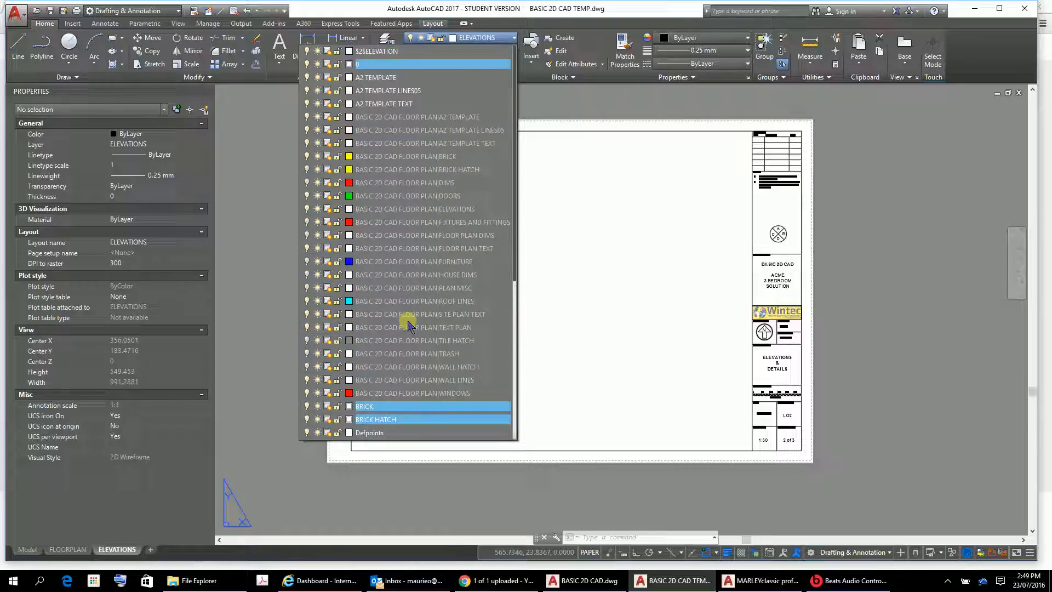
{"action": "scroll", "coordinate": [408, 325], "scroll_direction": "down", "scroll_amount": 7}
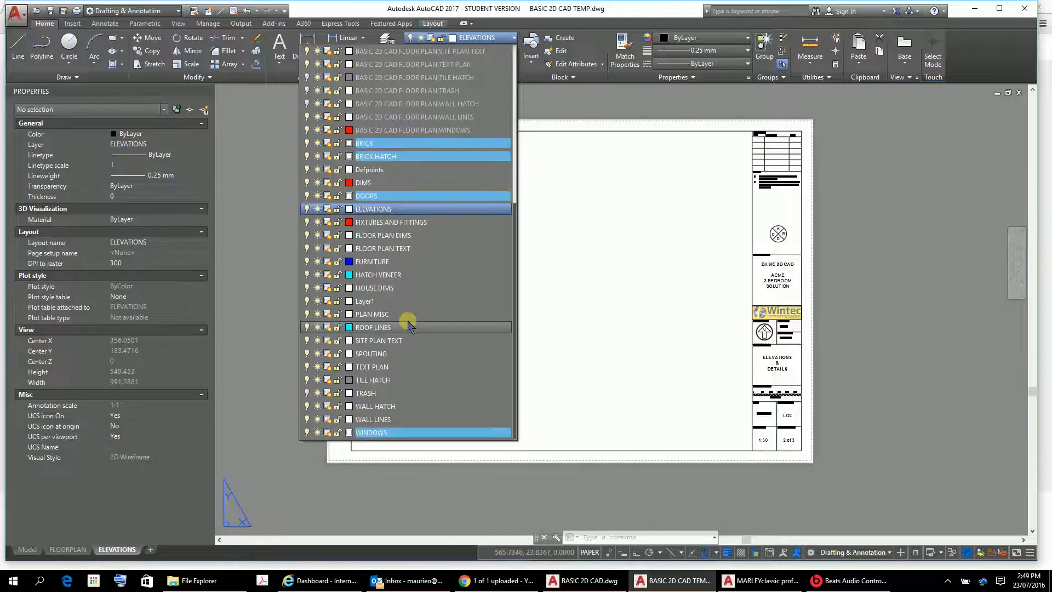
{"action": "left_click", "coordinate": [552, 236]}
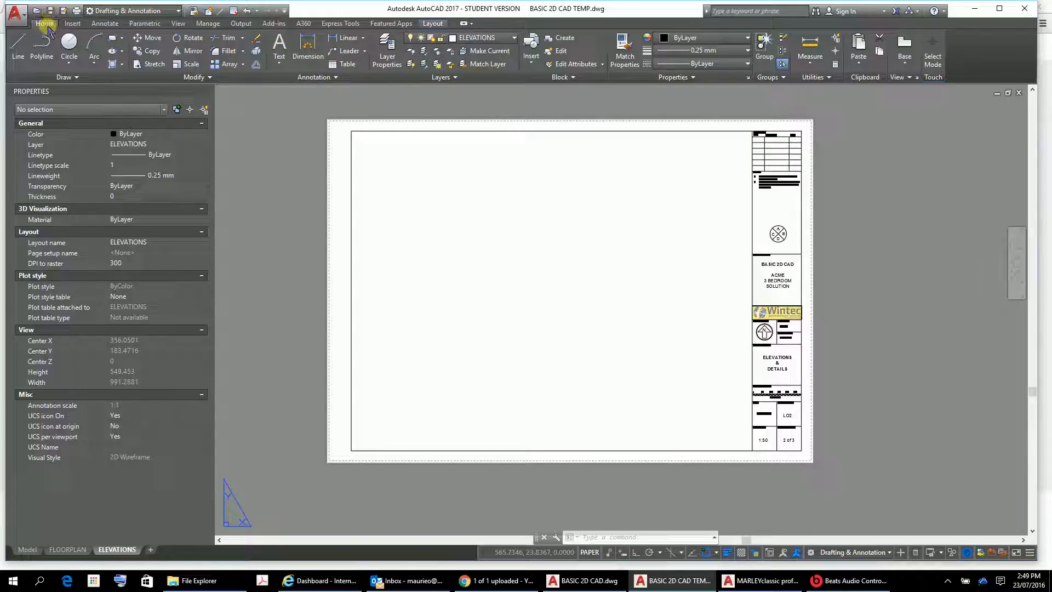
Make A2 TEMPLATE LINES05 the current layer in the Layer Properties Manager
{"action": "left_click", "coordinate": [387, 46]}
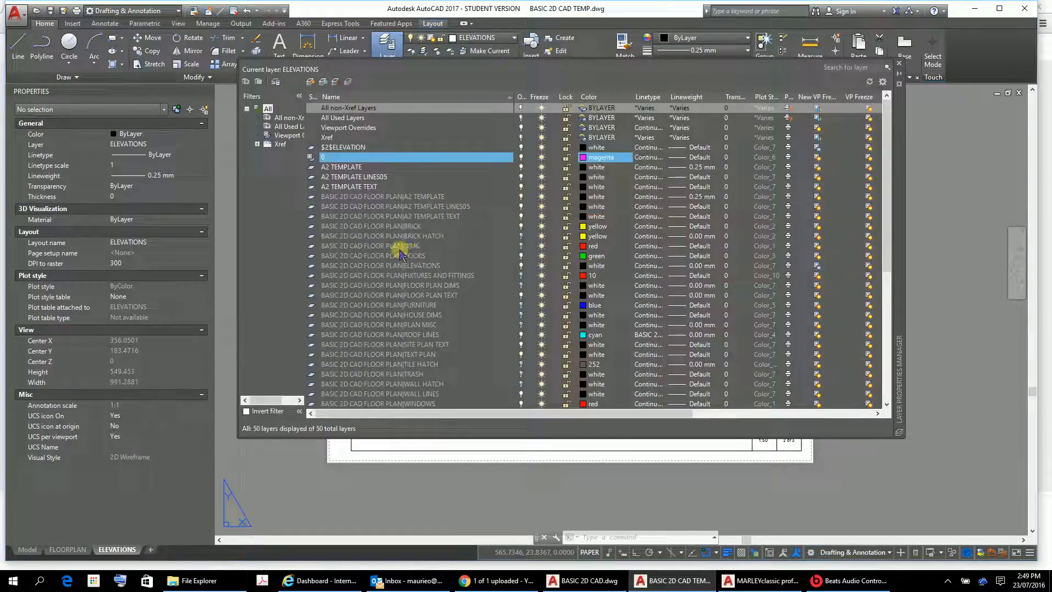
{"action": "left_click", "coordinate": [346, 167]}
{"action": "double_click", "coordinate": [332, 168]}
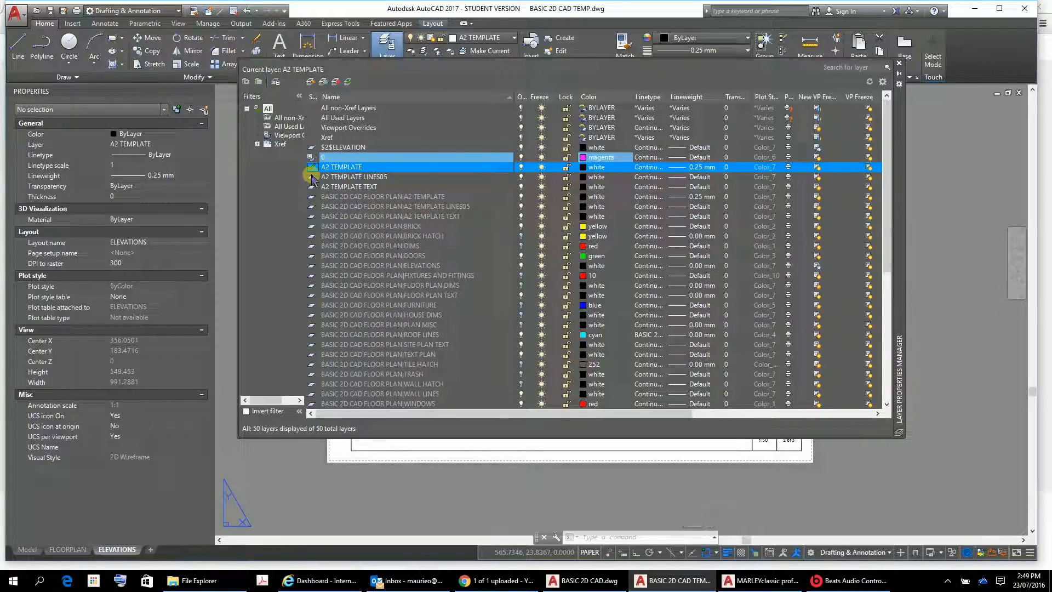
{"action": "double_click", "coordinate": [312, 177]}
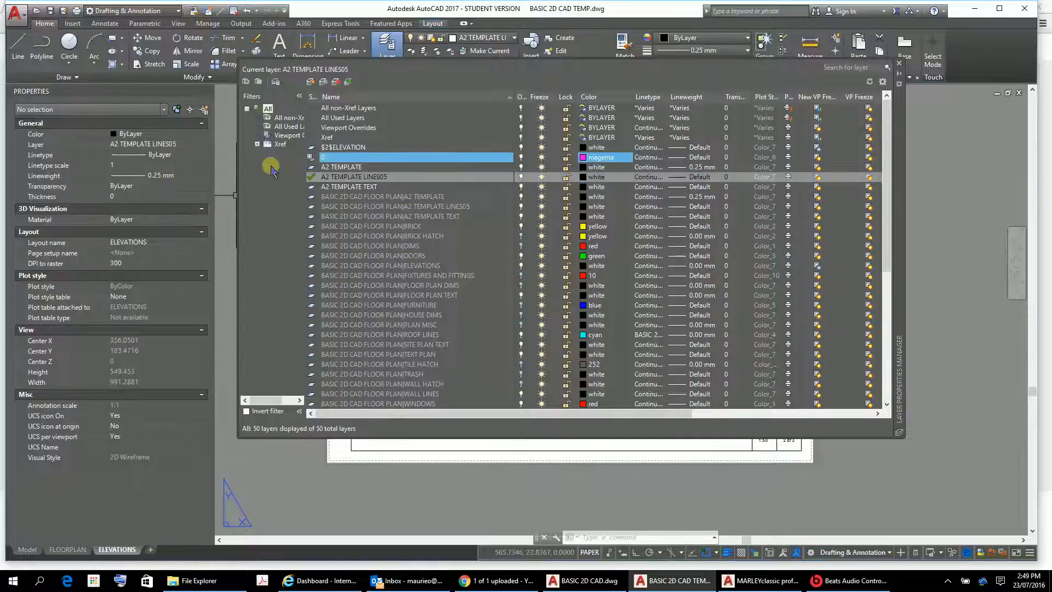
Create a new layer named VIEWPORTS and set it to not plot
{"action": "left_click", "coordinate": [311, 82]}
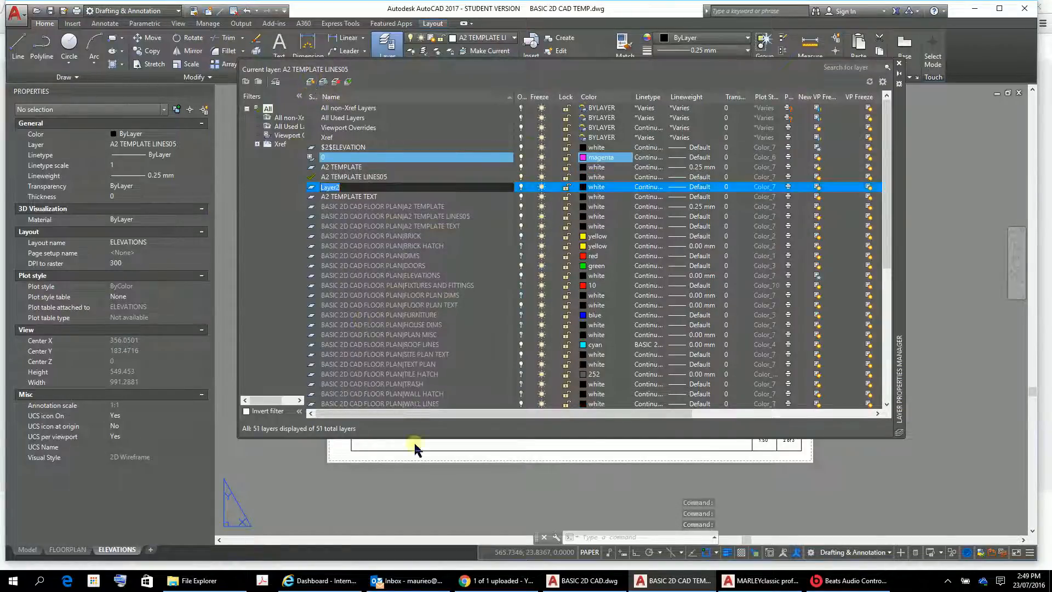
{"action": "mouse_move", "coordinate": [542, 586]}
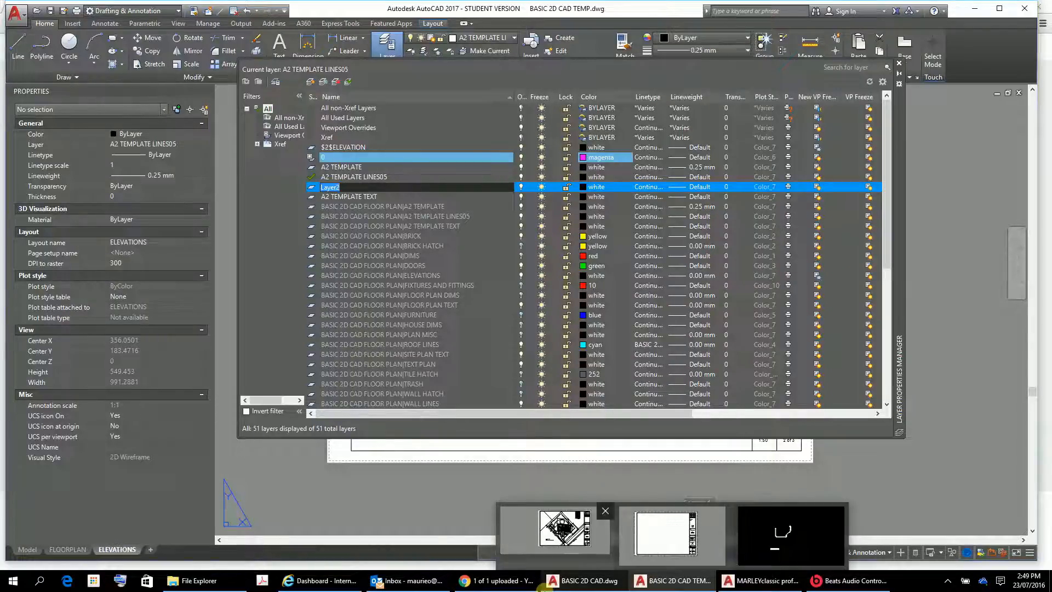
{"action": "type", "text": "VIEWPORTS"}
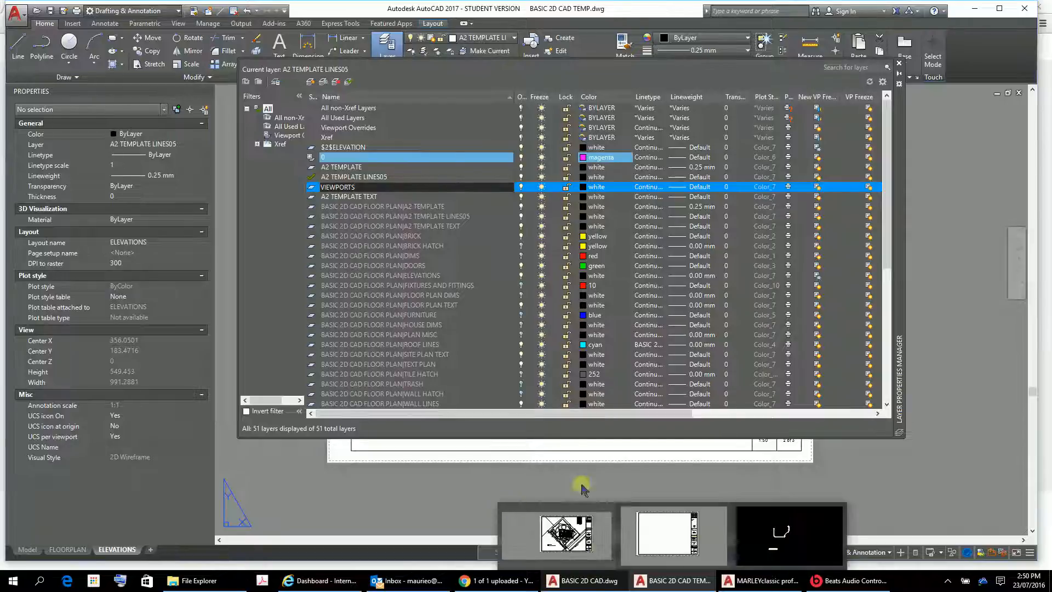
{"action": "key", "text": "Return"}
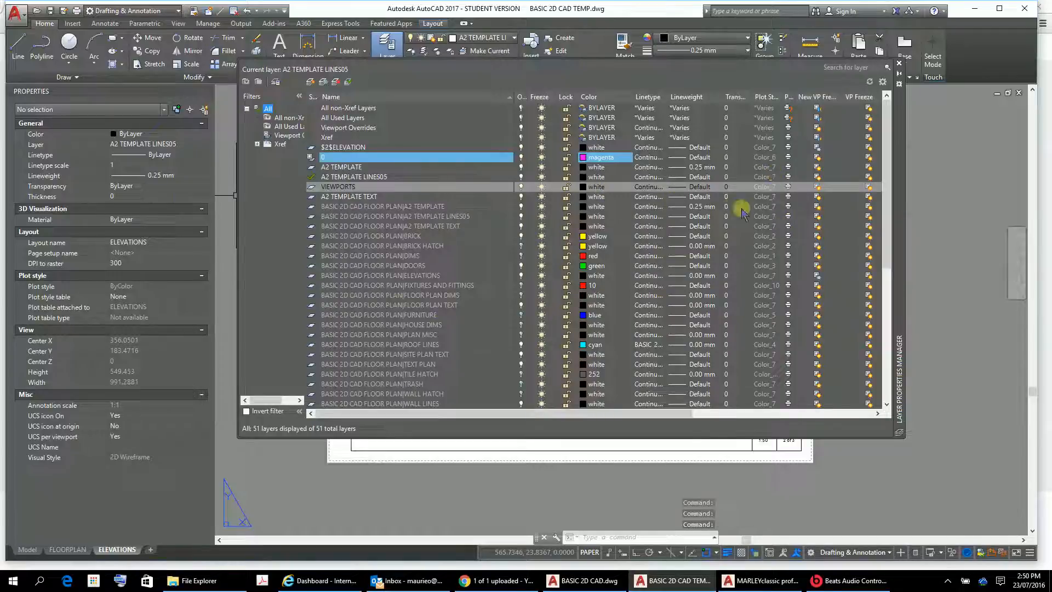
{"action": "left_click", "coordinate": [788, 187]}
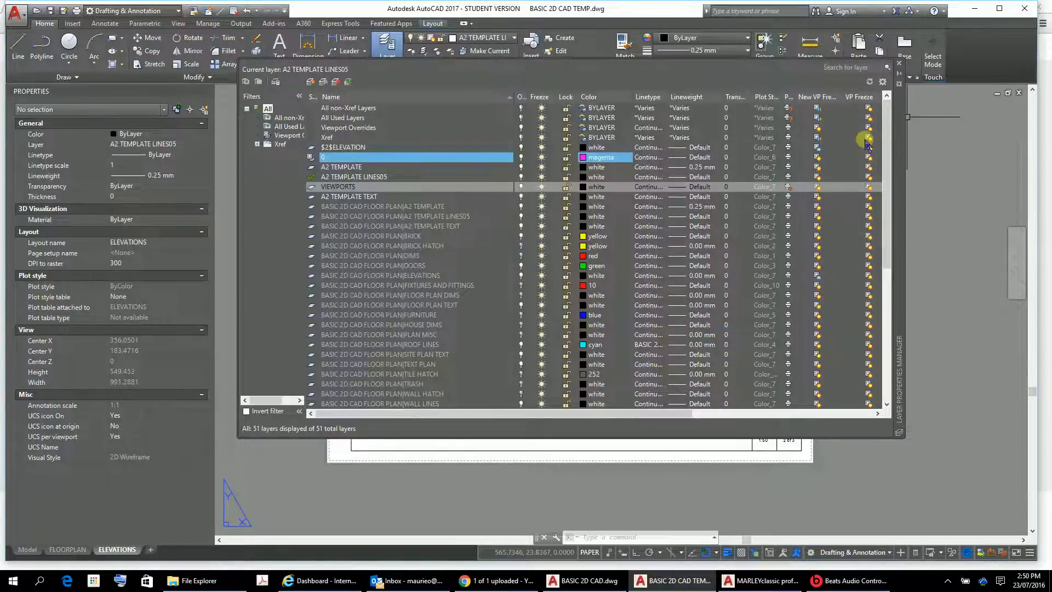
Examine the layer properties in model space, checking the viewport freeze columns and the whole layer list
{"action": "left_click_drag", "start_coordinate": [890, 171], "coordinate": [881, 360]}
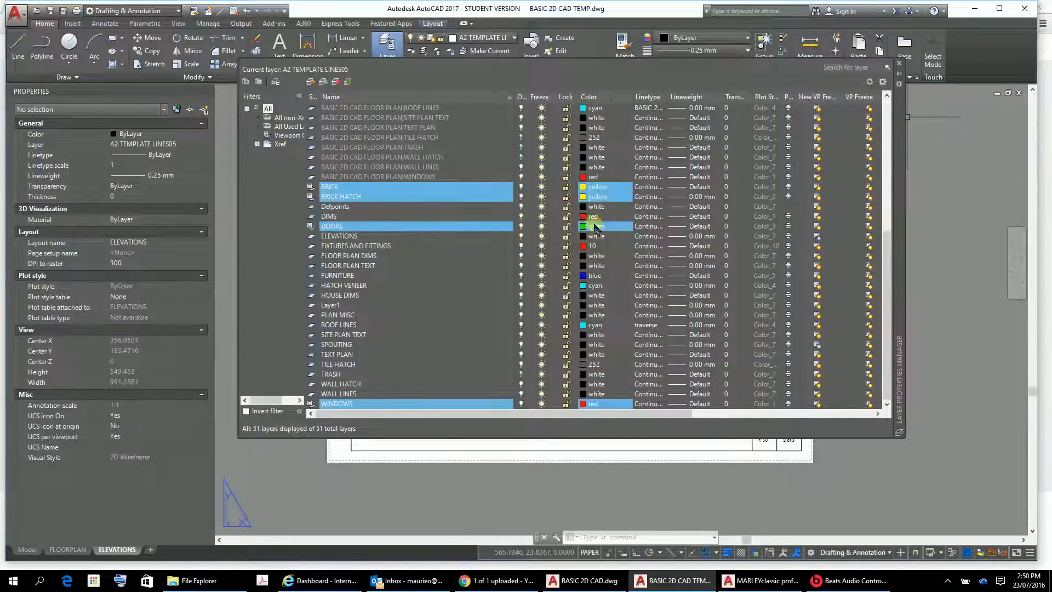
{"action": "left_click", "coordinate": [32, 549]}
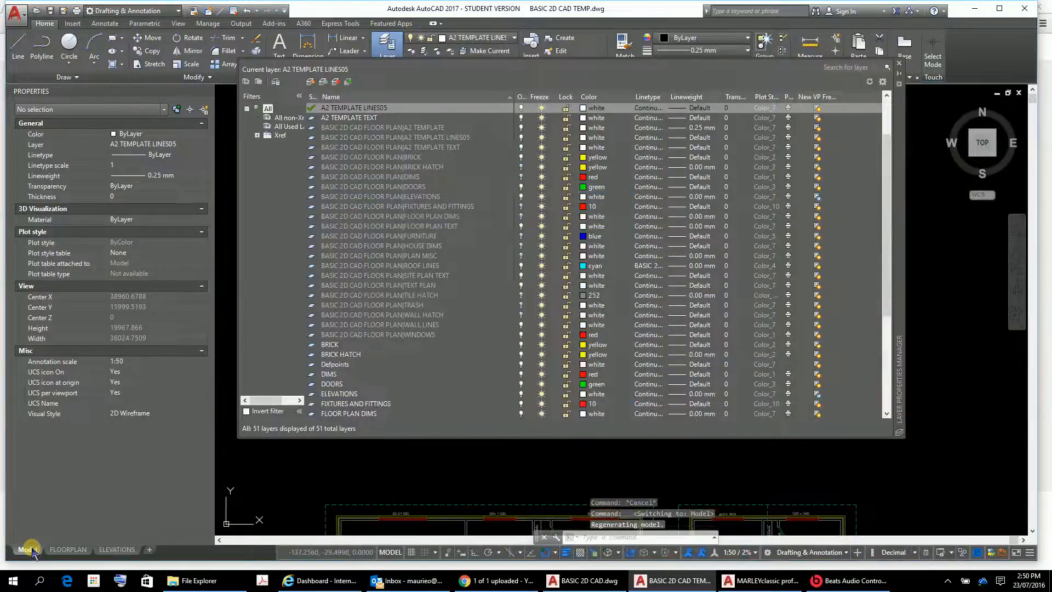
{"action": "scroll", "coordinate": [423, 495], "scroll_direction": "down", "scroll_amount": 5}
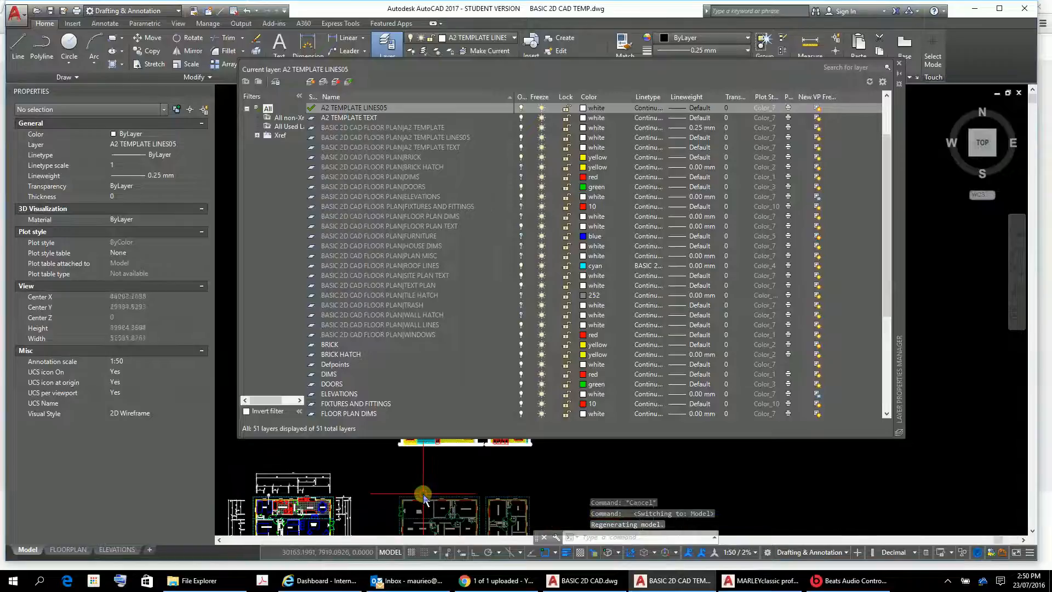
{"action": "scroll", "coordinate": [423, 496], "scroll_direction": "up", "scroll_amount": 2}
{"action": "mouse_move", "coordinate": [422, 498]}
{"action": "middle_mouse_down"}
{"action": "mouse_move", "coordinate": [437, 586]}
{"action": "mouse_move", "coordinate": [422, 505]}
{"action": "middle_mouse_up"}
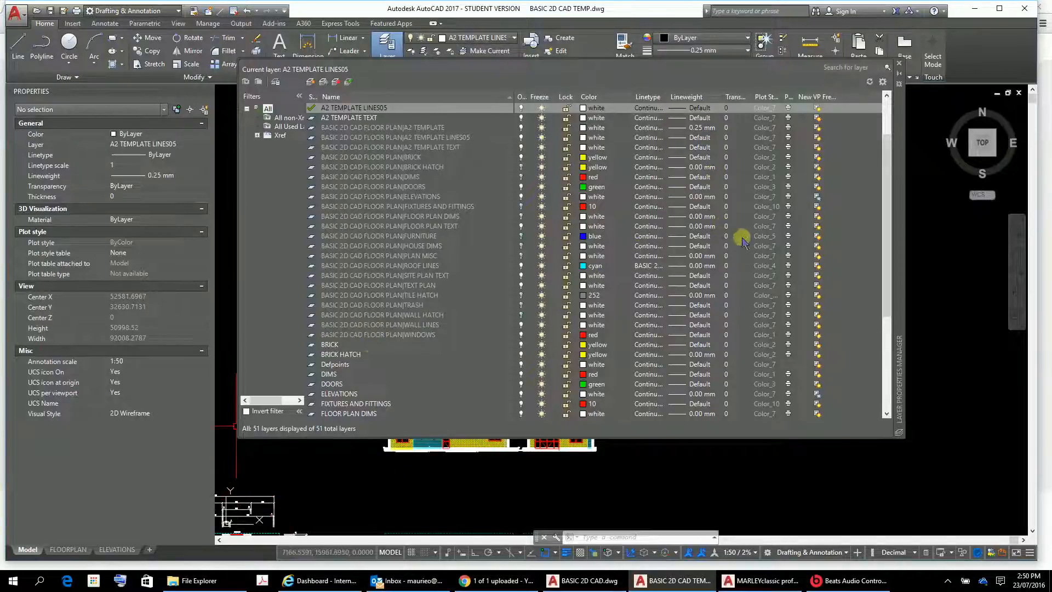
{"action": "scroll", "coordinate": [881, 296], "scroll_direction": "down", "scroll_amount": 1}
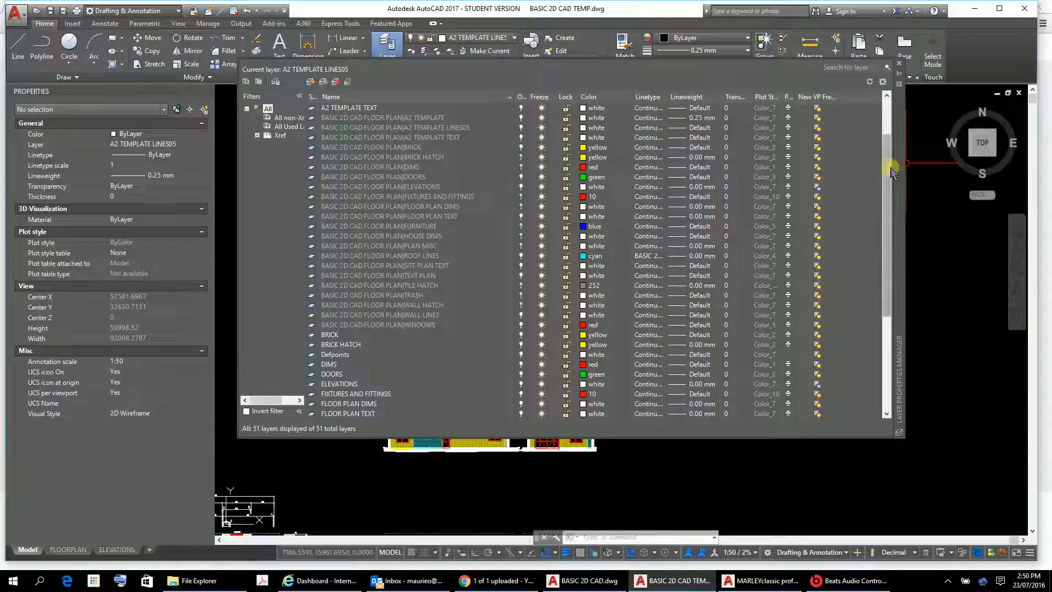
{"action": "scroll", "coordinate": [885, 172], "scroll_direction": "up", "scroll_amount": 1}
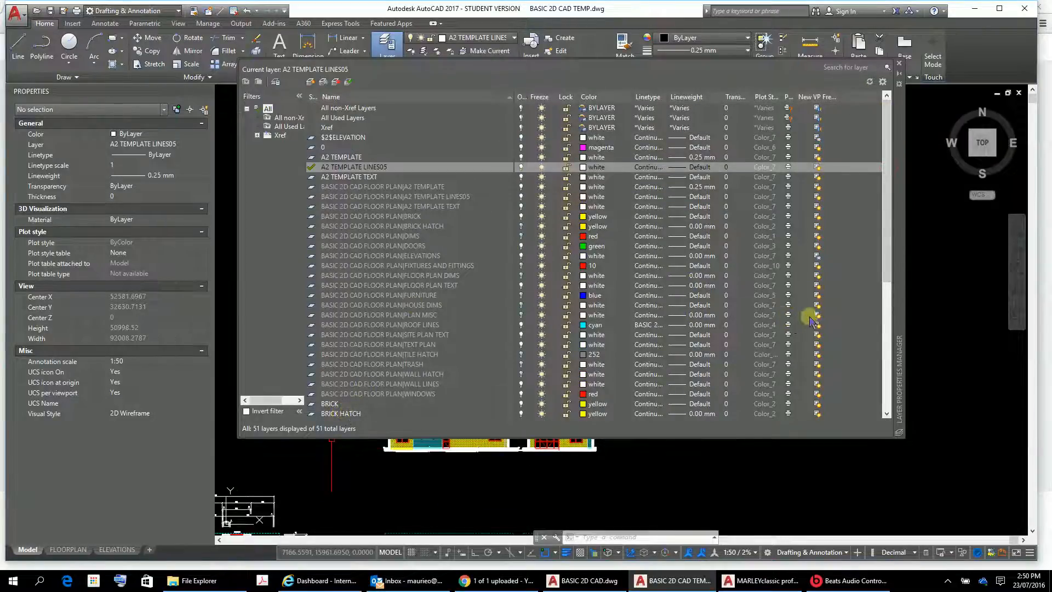
{"action": "left_click", "coordinate": [864, 96]}
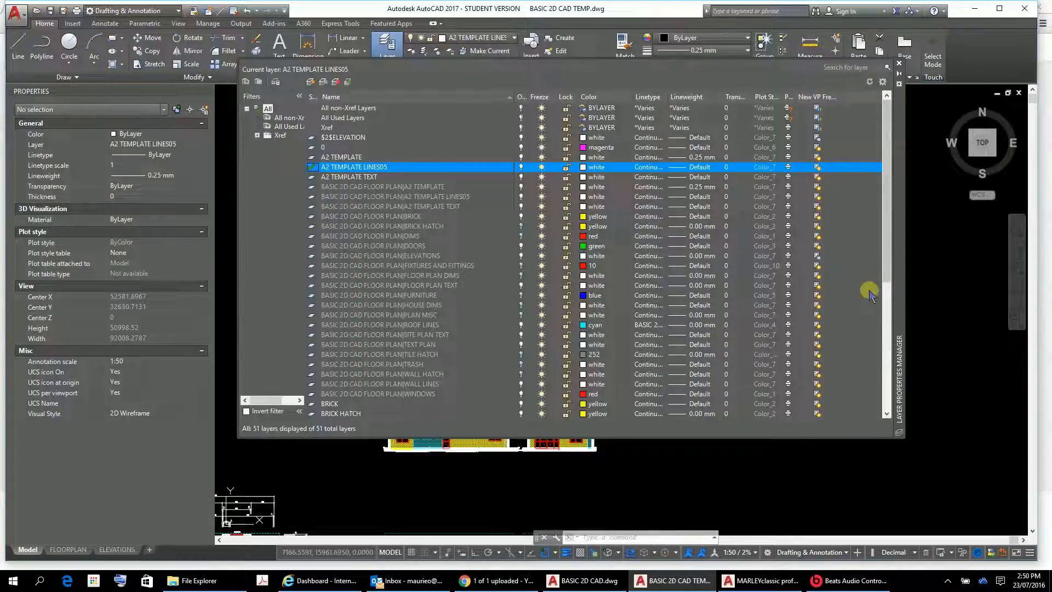
{"action": "key", "text": "Right"}
{"action": "key", "text": "Right"}
{"action": "key", "text": "Right"}
{"action": "key", "text": "Right"}
{"action": "key", "text": "Right"}
{"action": "key", "text": "Right"}
{"action": "key", "text": "Right"}
{"action": "key", "text": "Right"}
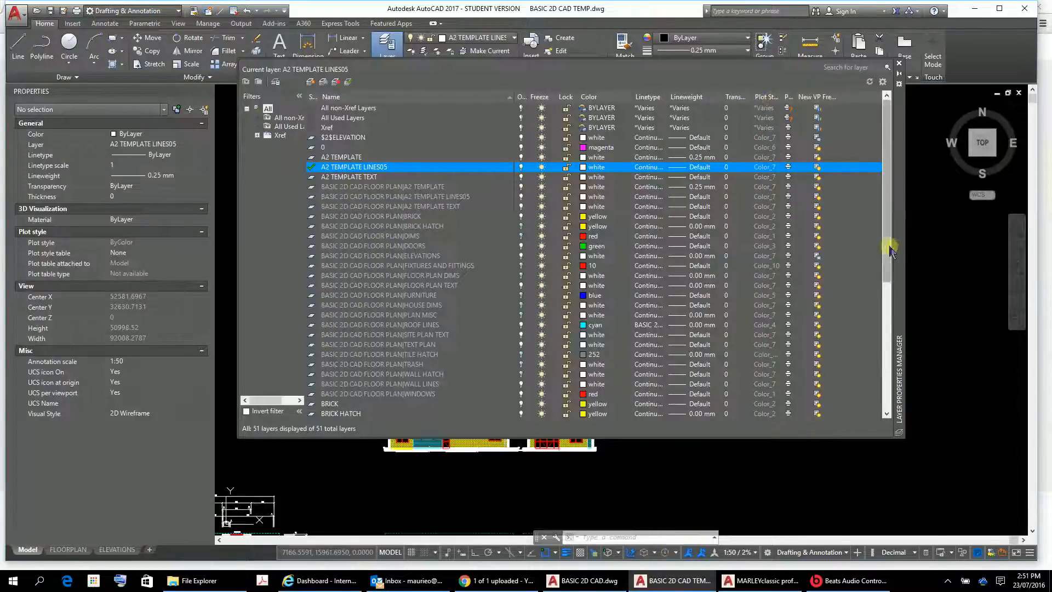
{"action": "left_click_drag", "start_coordinate": [886, 250], "coordinate": [910, 378]}
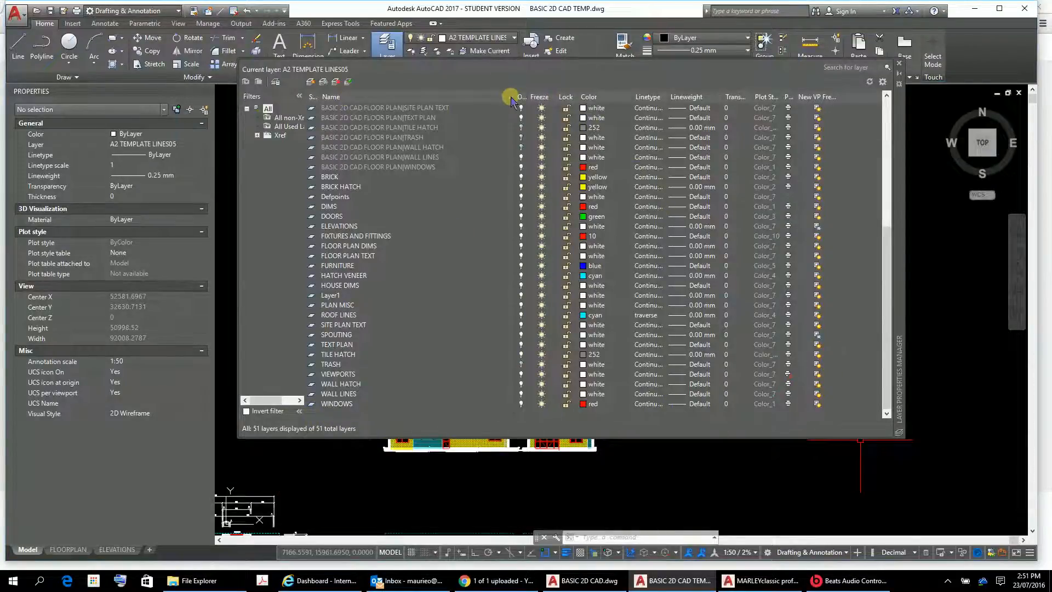
Narrow the Name column of the layer list and close the Layer Properties Manager
{"action": "left_click", "coordinate": [480, 207]}
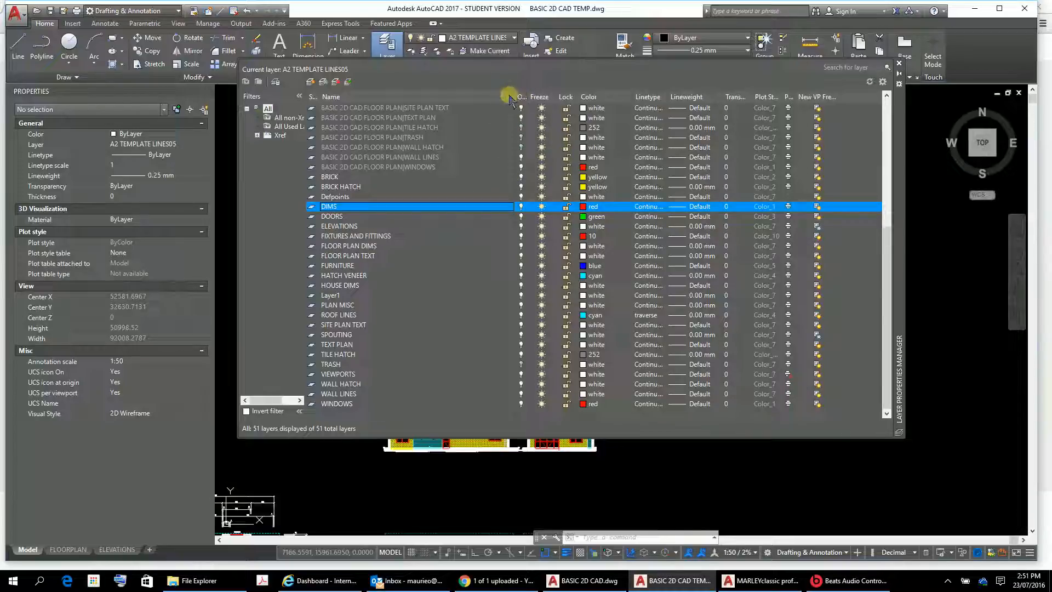
{"action": "left_click_drag", "start_coordinate": [515, 94], "coordinate": [411, 107]}
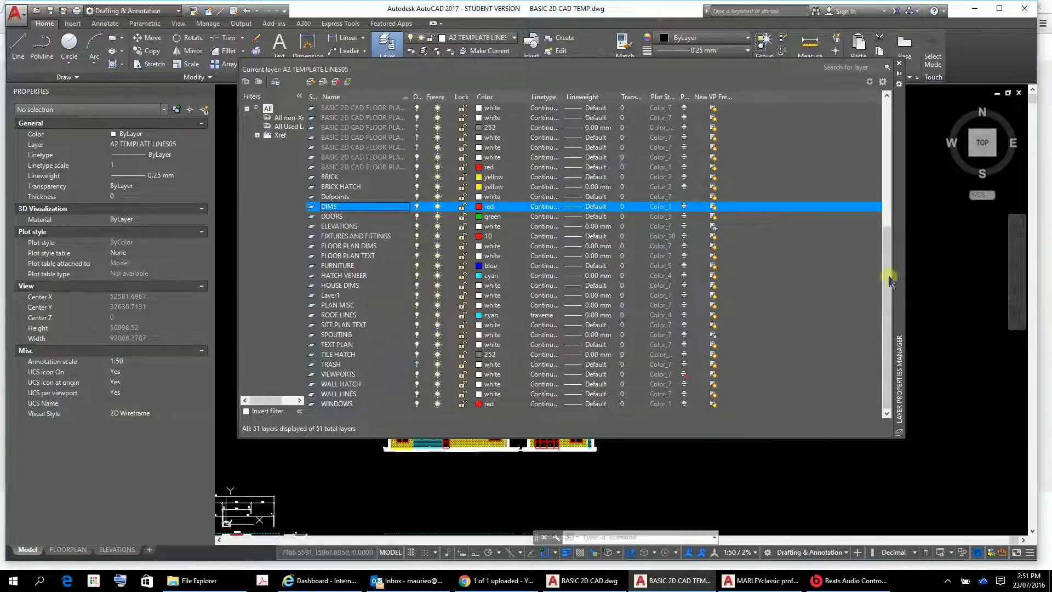
{"action": "left_click", "coordinate": [929, 282]}
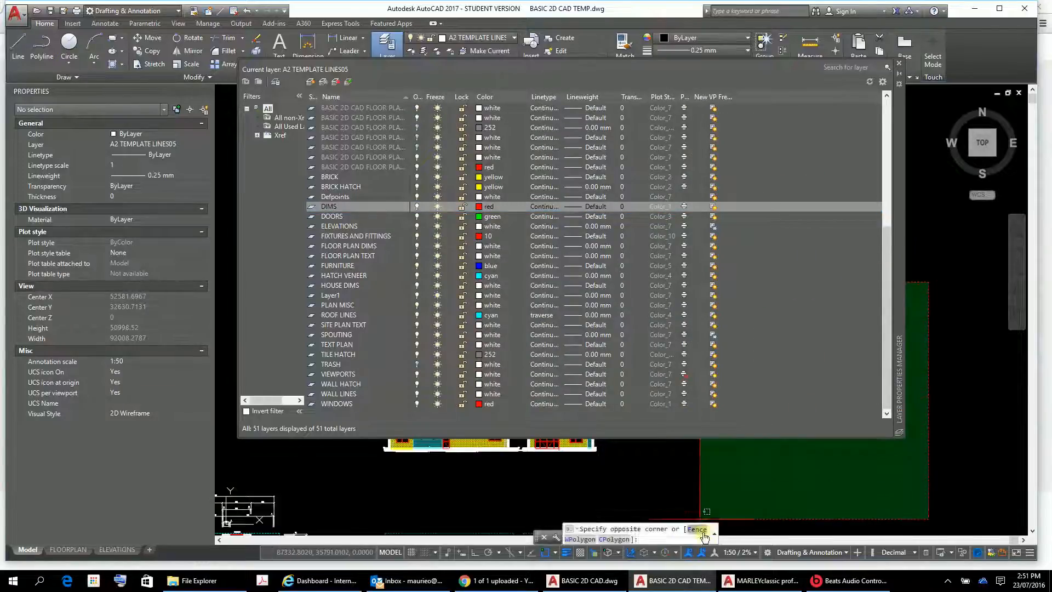
{"action": "left_click", "coordinate": [714, 472]}
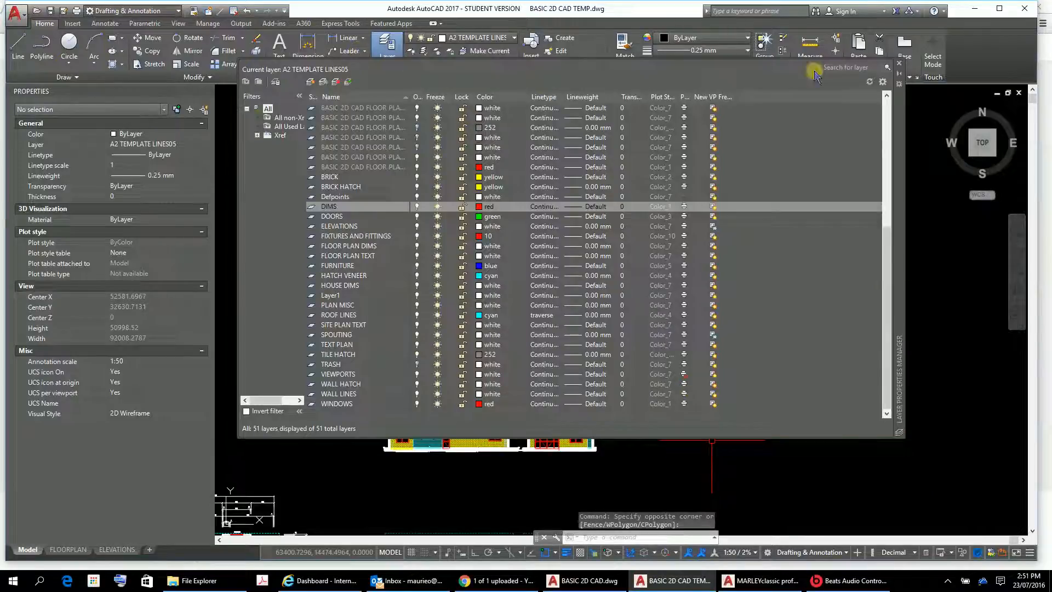
{"action": "left_click", "coordinate": [899, 66]}
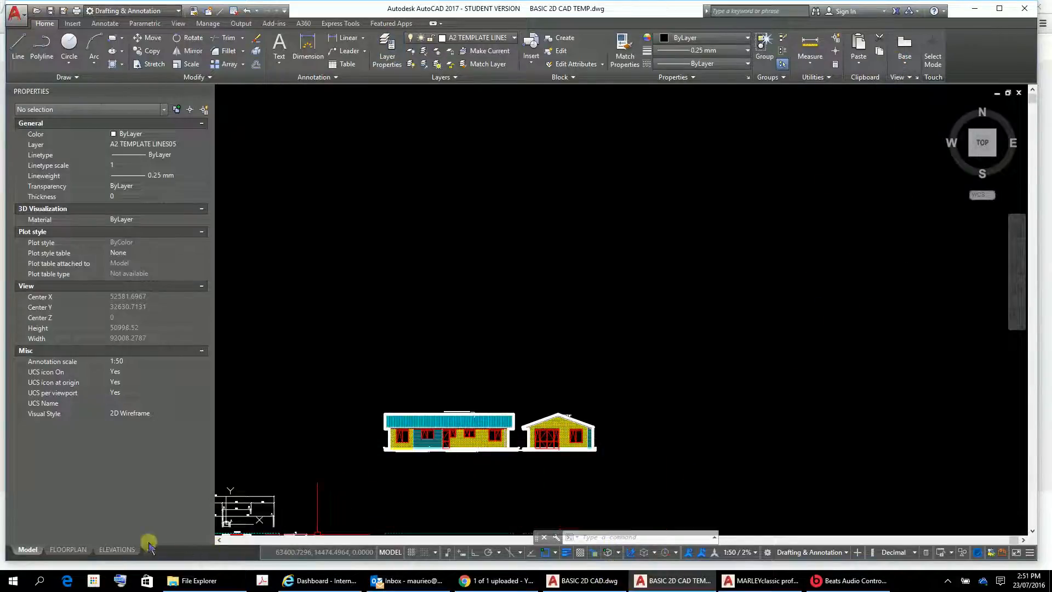
Open the ELEVATIONS layout and make VIEWPORTS the current layer
{"action": "left_click", "coordinate": [116, 549]}
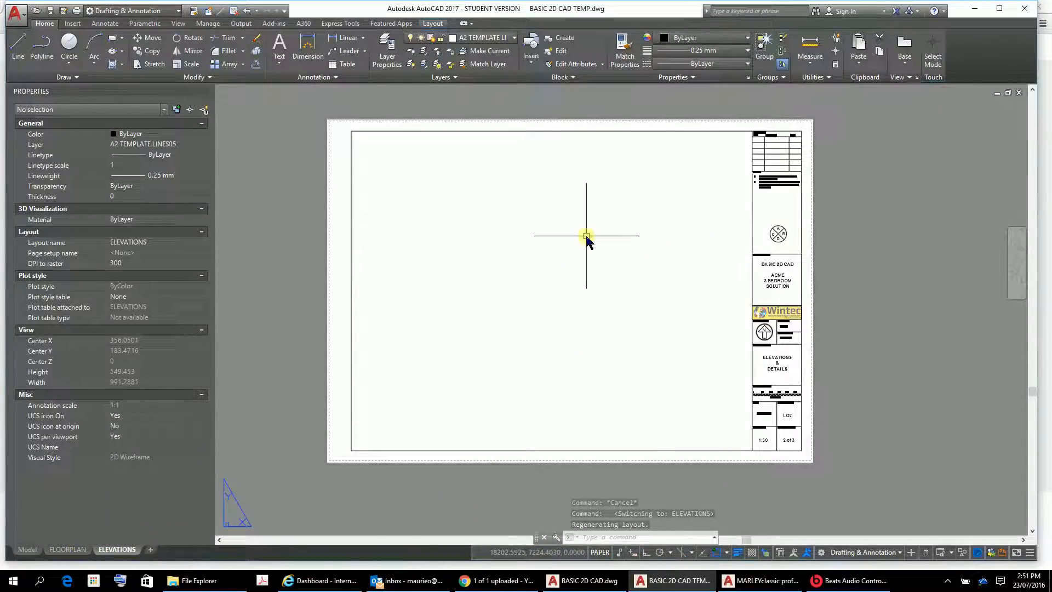
{"action": "left_click", "coordinate": [512, 40]}
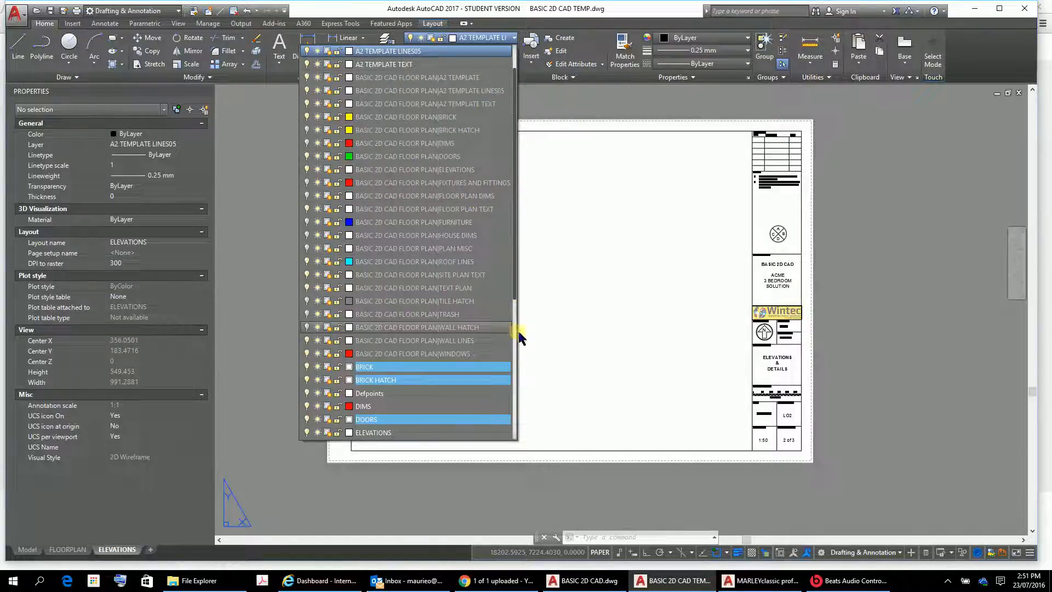
{"action": "scroll", "coordinate": [515, 336], "scroll_direction": "down", "scroll_amount": 6}
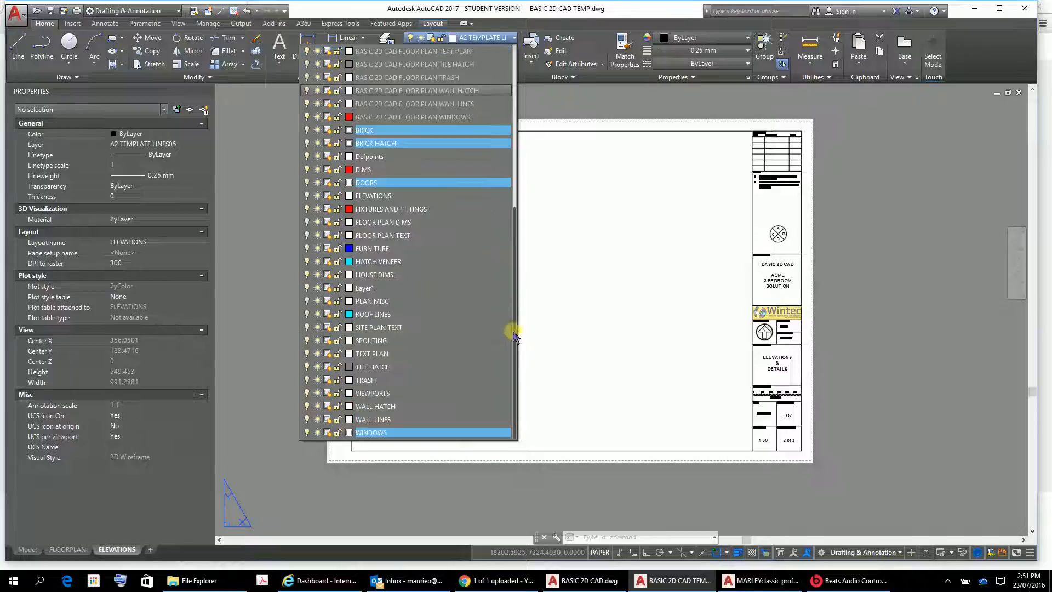
{"action": "left_click", "coordinate": [360, 396]}
{"action": "left_click", "coordinate": [369, 393]}
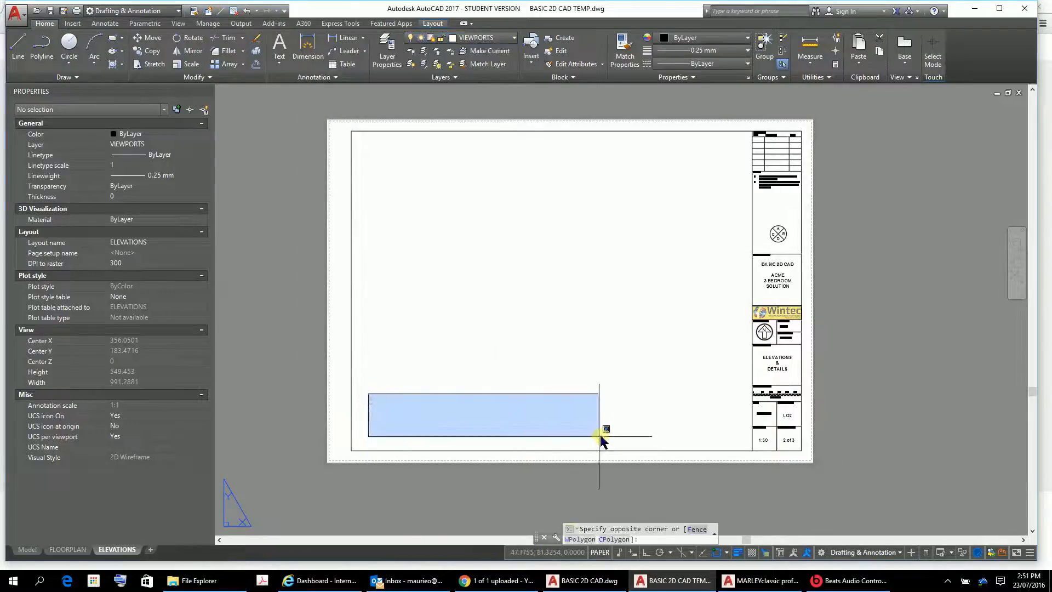
{"action": "left_click", "coordinate": [281, 454]}
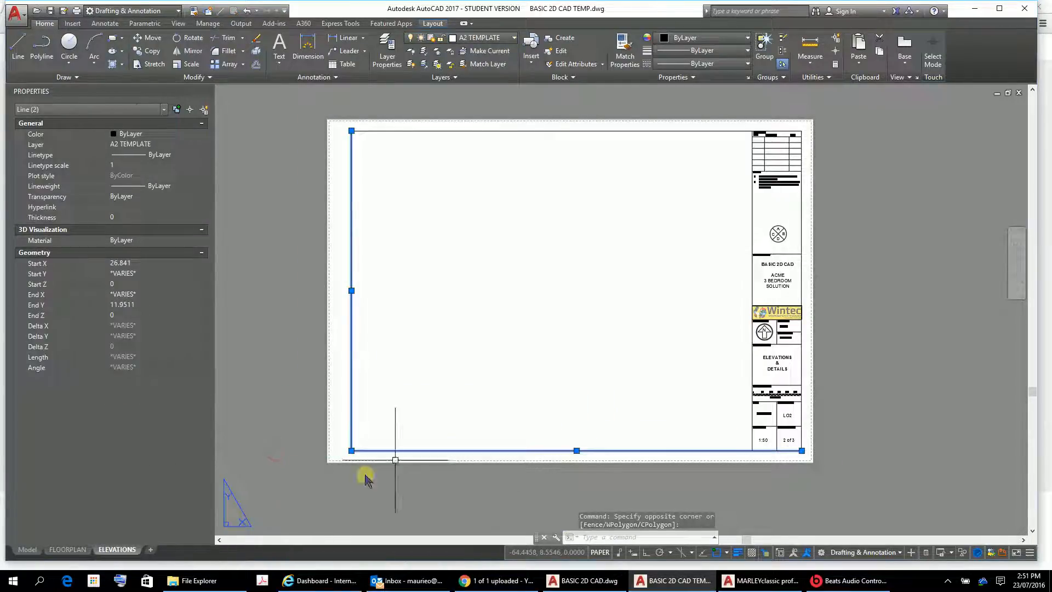
{"action": "key", "text": "Escape"}
{"action": "key", "text": "Escape"}
{"action": "key", "text": "Escape"}
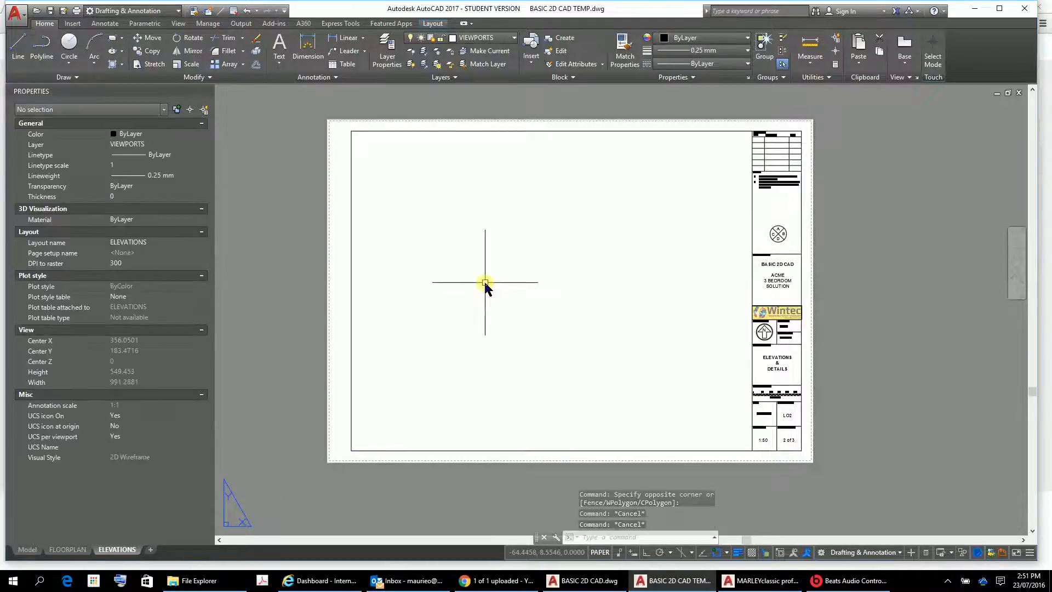
Draw a horizontal line about 489 mm long from the midpoint of the sheet's left border to the title block edge
{"action": "type", "text": "l"}
{"action": "key", "text": "Return"}
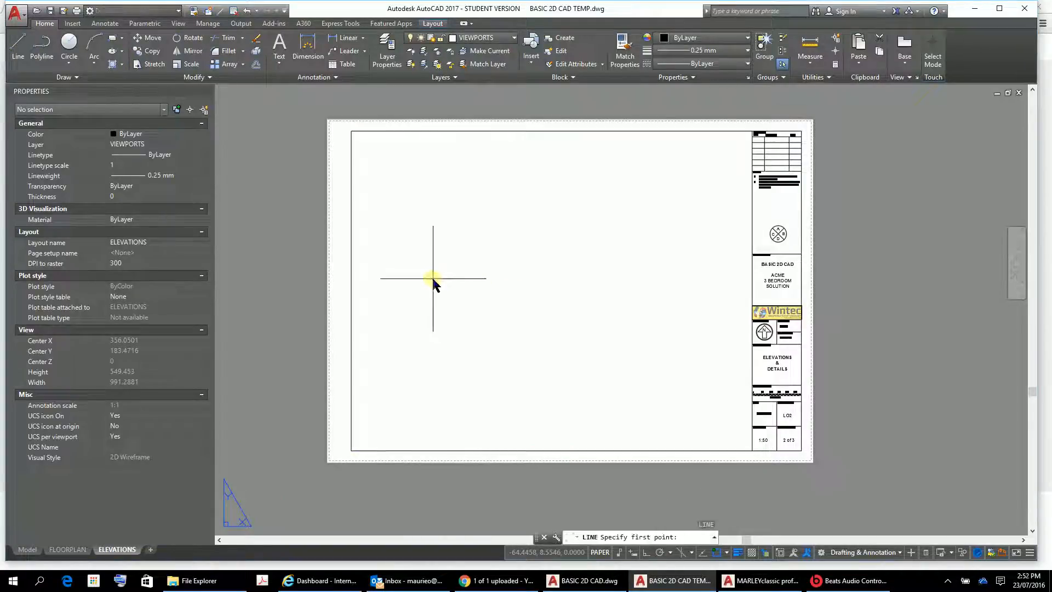
{"action": "left_click", "coordinate": [351, 291]}
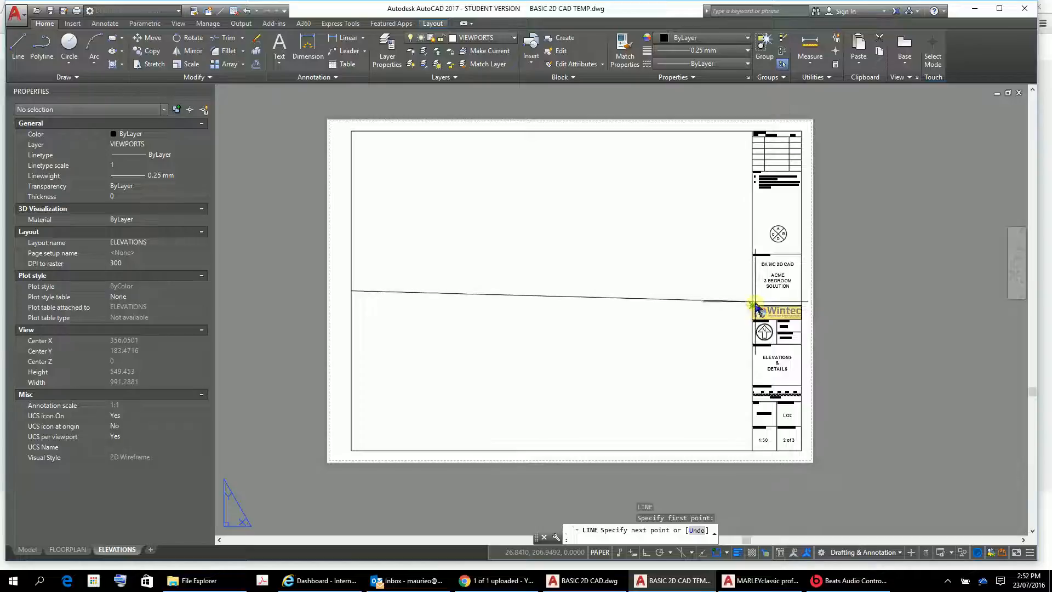
{"action": "left_click", "coordinate": [751, 291]}
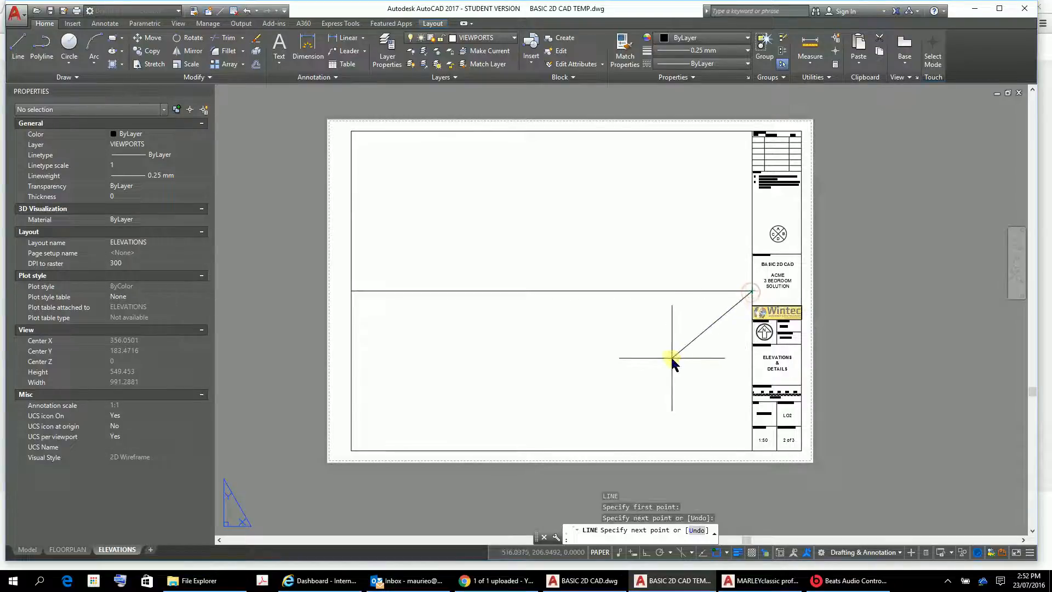
{"action": "key", "text": "Escape"}
{"action": "key", "text": "Escape"}
{"action": "key", "text": "Escape"}
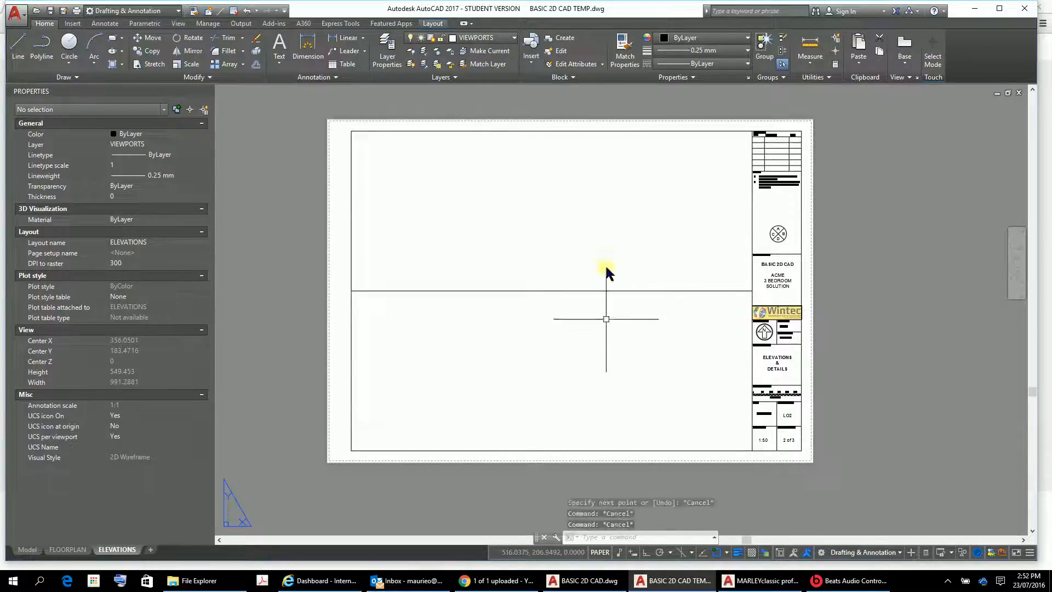
Draw a vertical line about 195 mm long from the horizontal line's midpoint down to the sheet's bottom border
{"action": "type", "text": "l"}
{"action": "key", "text": "Return"}
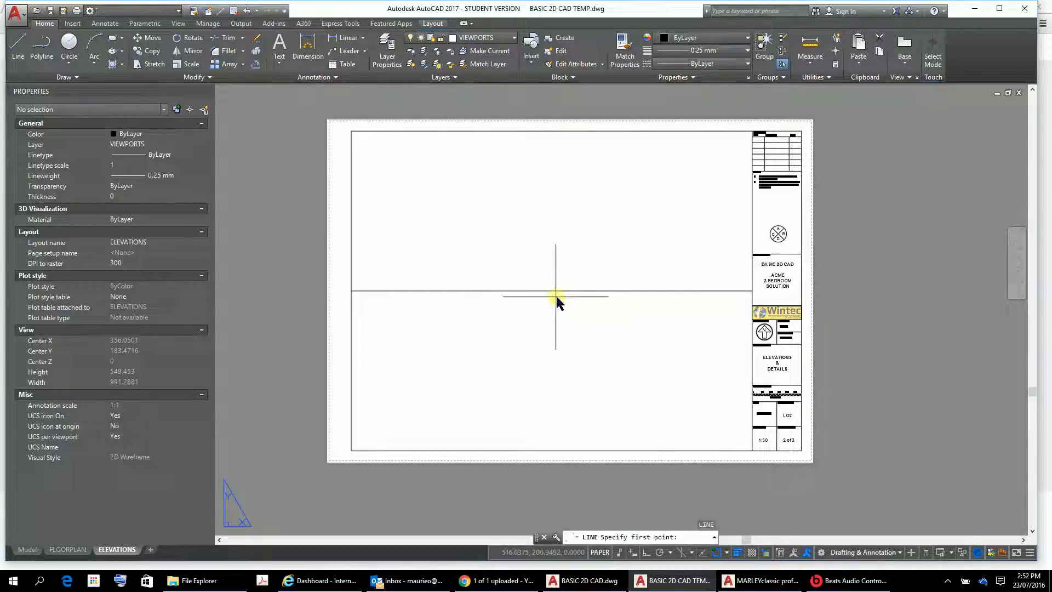
{"action": "left_click", "coordinate": [551, 291]}
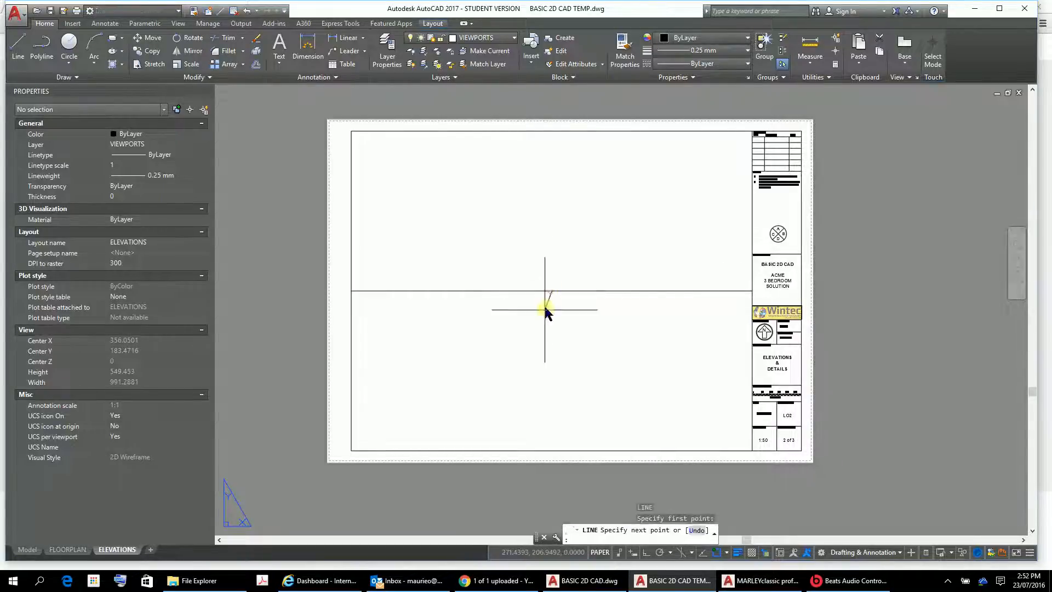
{"action": "left_click", "coordinate": [551, 451]}
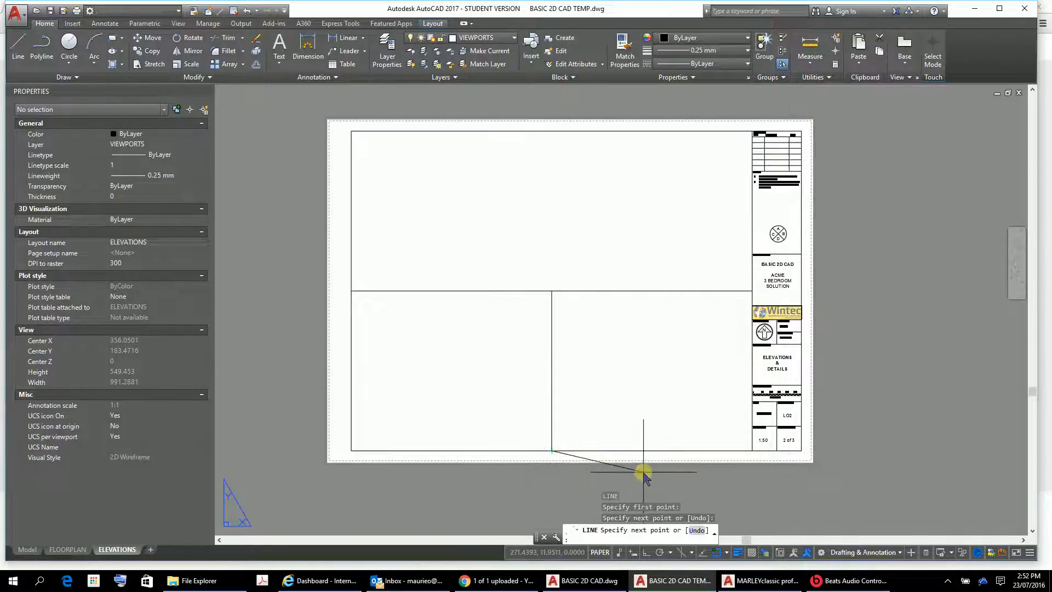
{"action": "key", "text": "Escape"}
{"action": "key", "text": "Escape"}
{"action": "key", "text": "Escape"}
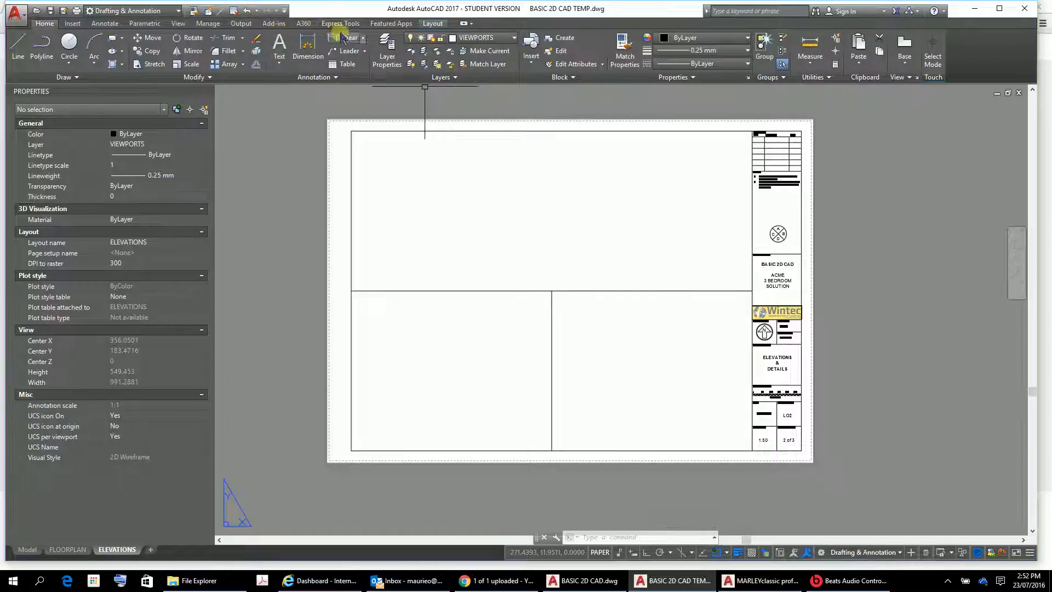
Create a rectangular viewport filling the upper half of the drawing frame, down to the horizontal dividing line at the title block
{"action": "left_click", "coordinate": [178, 23]}
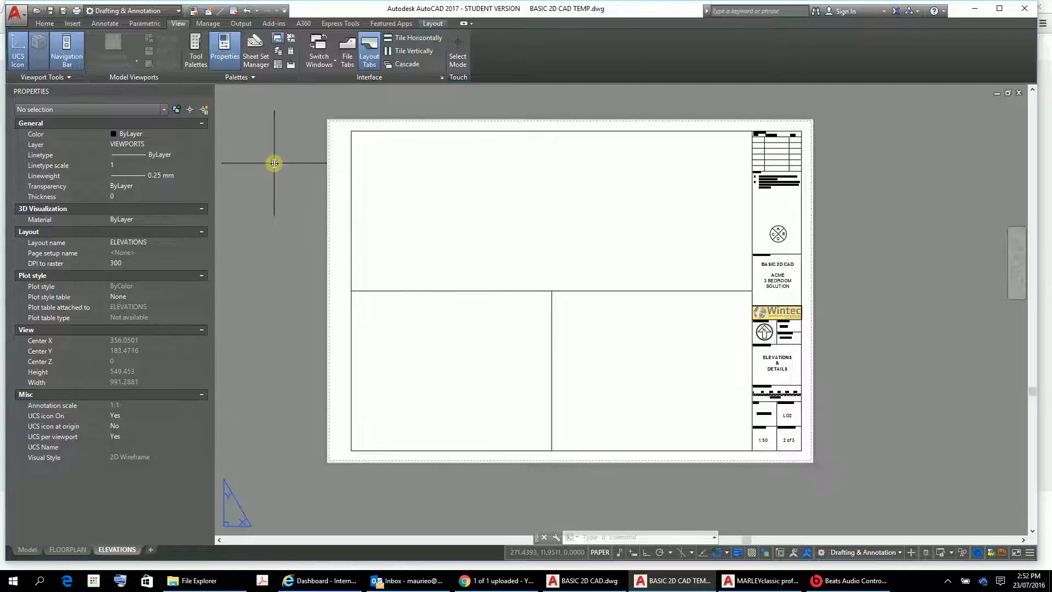
{"action": "left_click", "coordinate": [432, 23]}
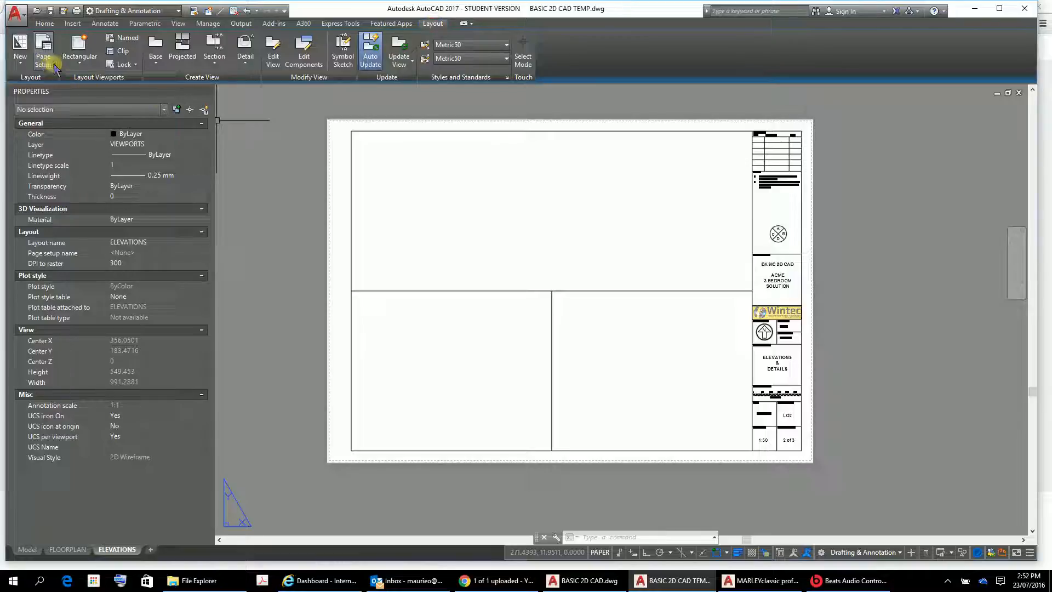
{"action": "left_click", "coordinate": [80, 47]}
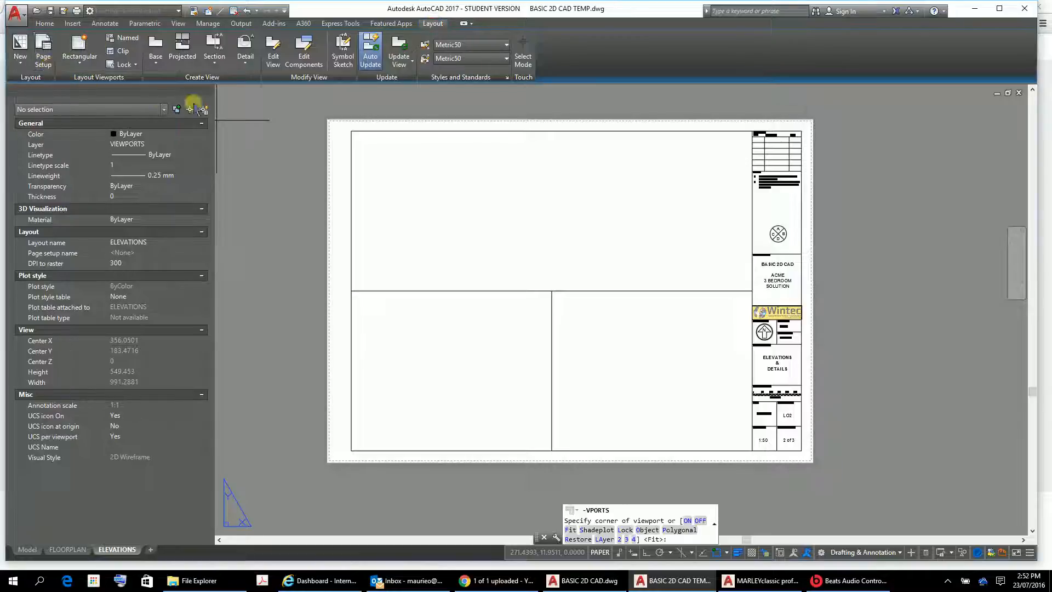
{"action": "left_click", "coordinate": [351, 130]}
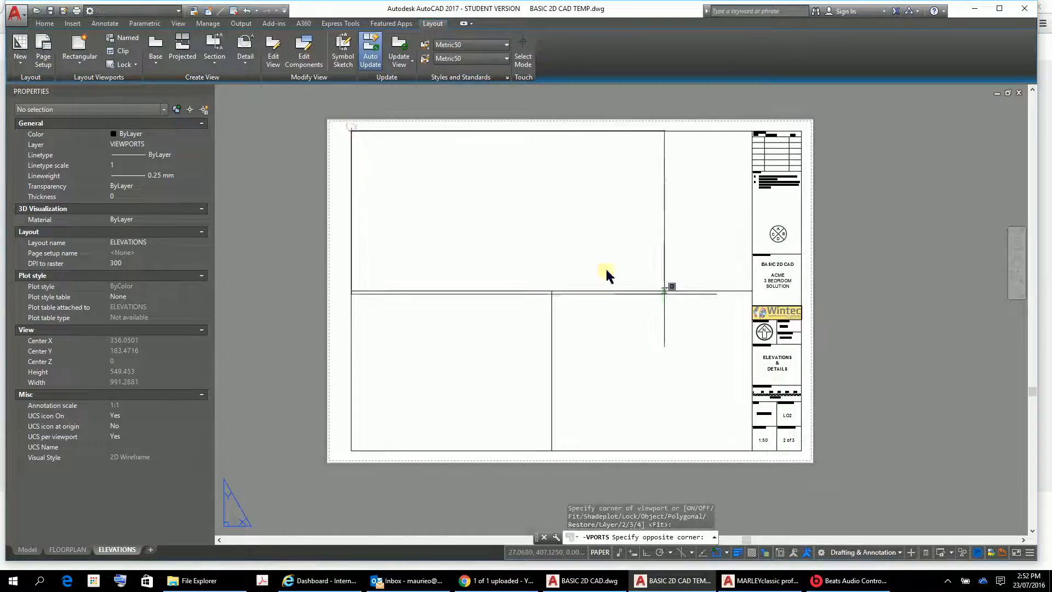
{"action": "left_click", "coordinate": [755, 300]}
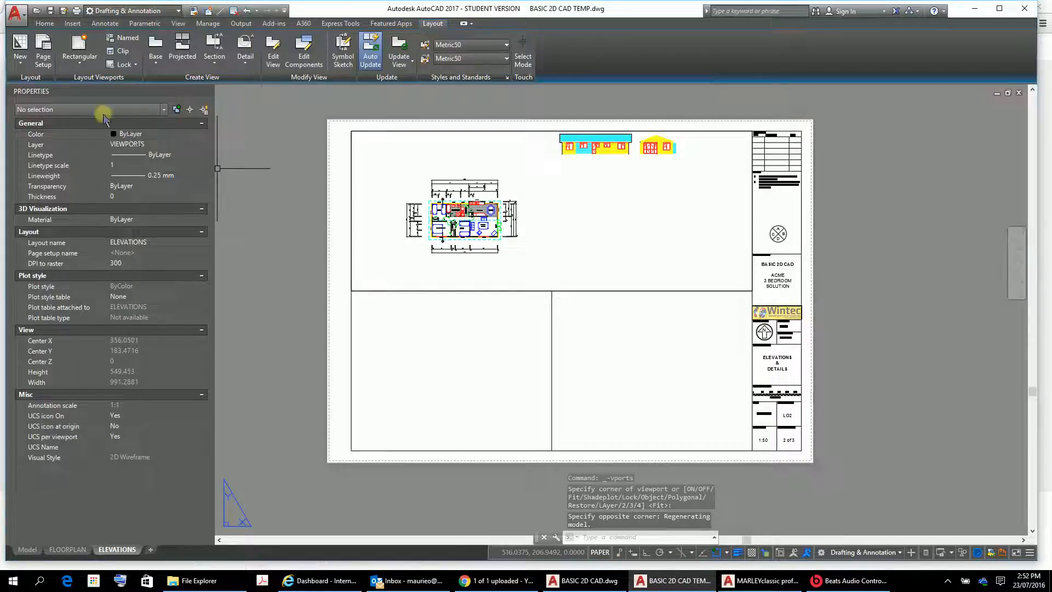
Create a rectangular viewport filling the lower-left quarter of the drawing frame, snapped to the dividing lines
{"action": "left_click", "coordinate": [93, 65]}
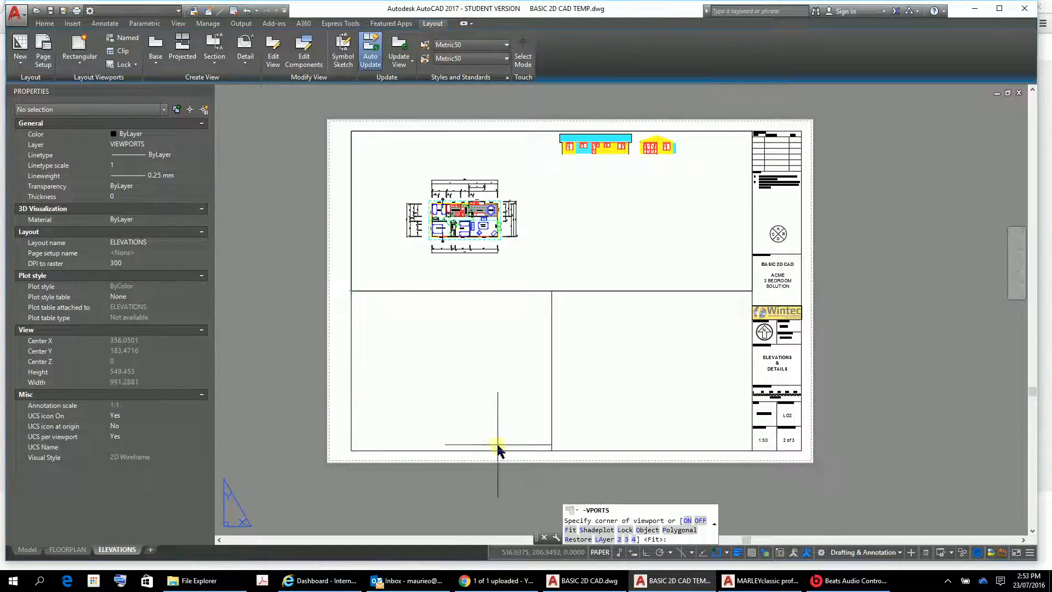
{"action": "left_click", "coordinate": [552, 451]}
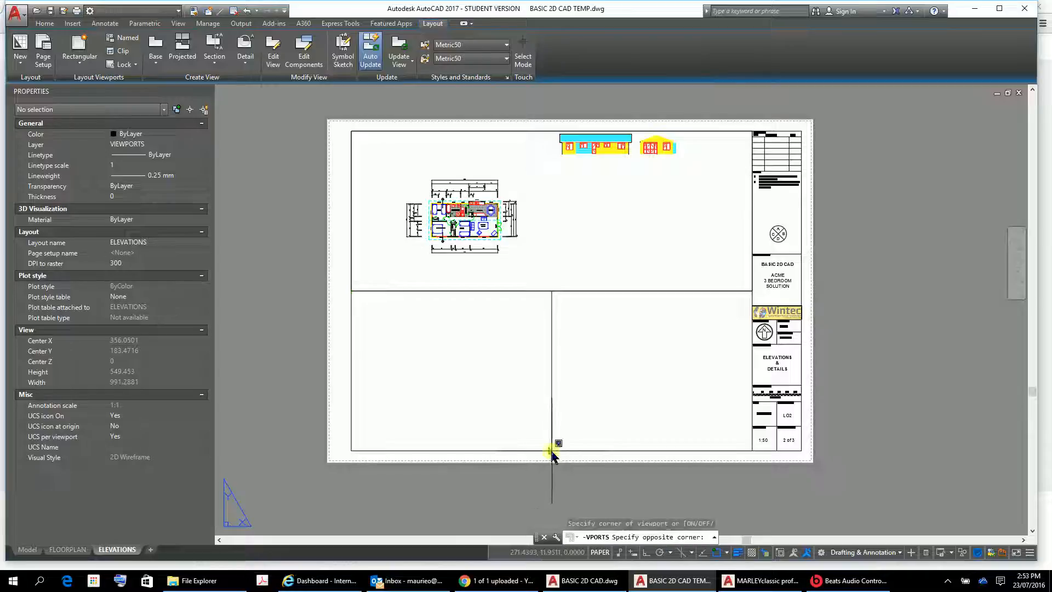
{"action": "left_click", "coordinate": [351, 292]}
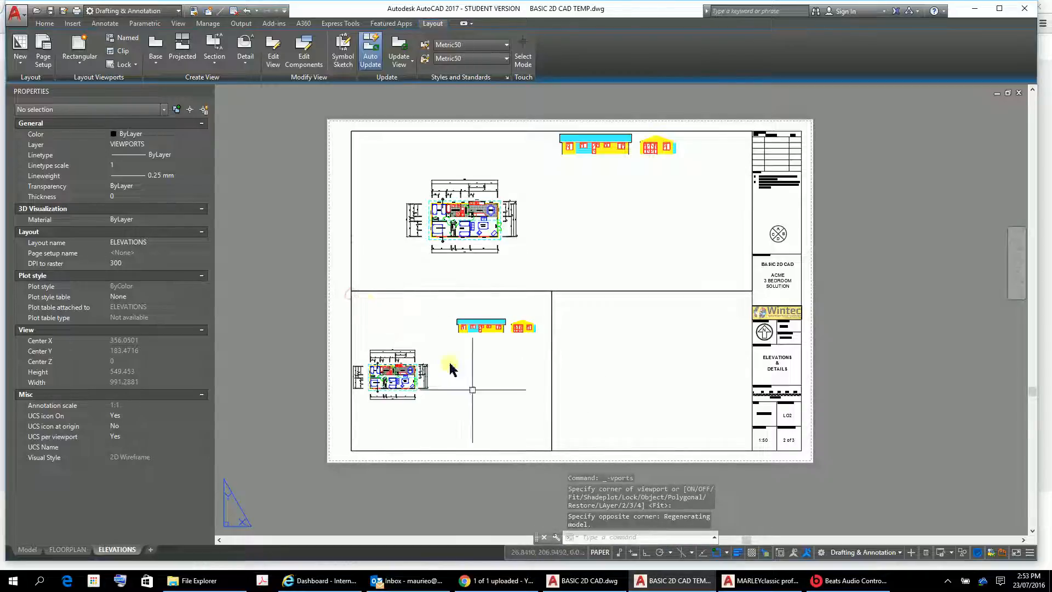
Create a rectangular viewport filling the lower-right quarter of the drawing frame, between the vertical dividing line and the title block
{"action": "left_click", "coordinate": [79, 45]}
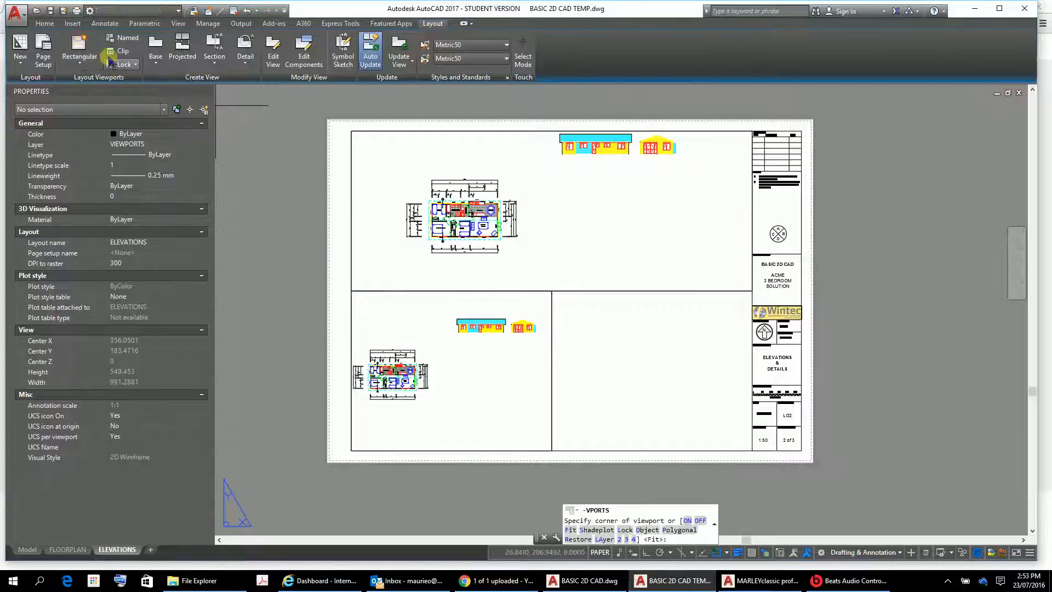
{"action": "left_click", "coordinate": [552, 291]}
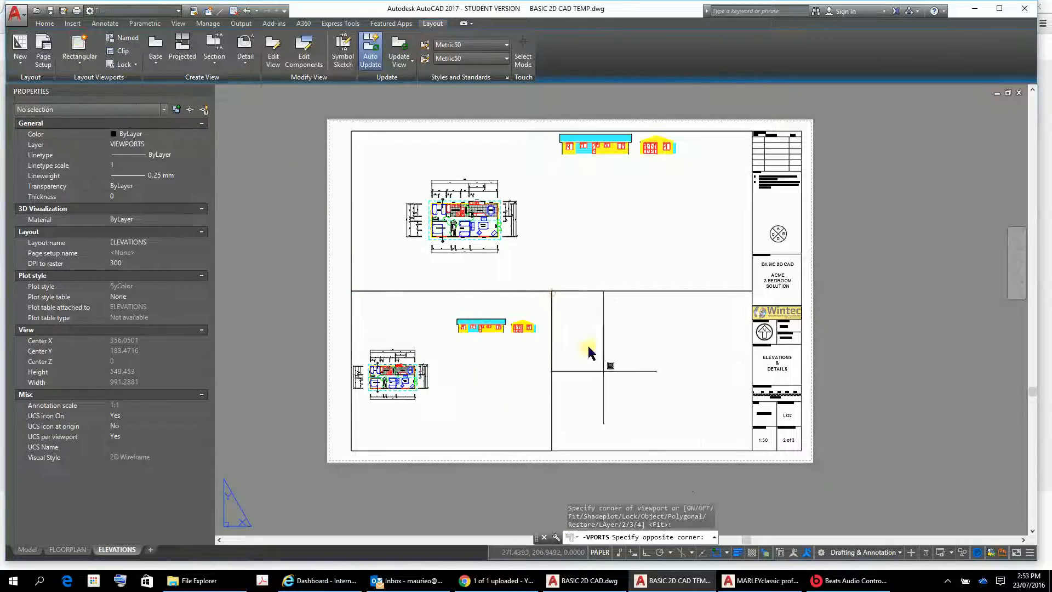
{"action": "left_click", "coordinate": [752, 454]}
{"action": "key", "text": "Escape"}
{"action": "key", "text": "Escape"}
{"action": "key", "text": "Escape"}
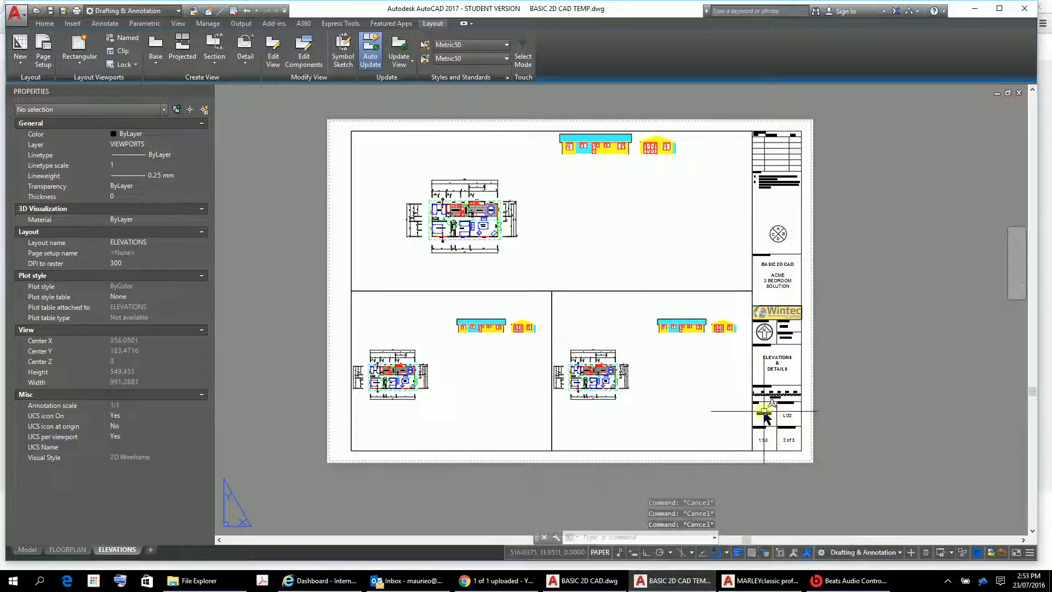
Erase the horizontal and vertical construction lines lying under the viewport borders, keeping the viewports
{"action": "left_click", "coordinate": [719, 293]}
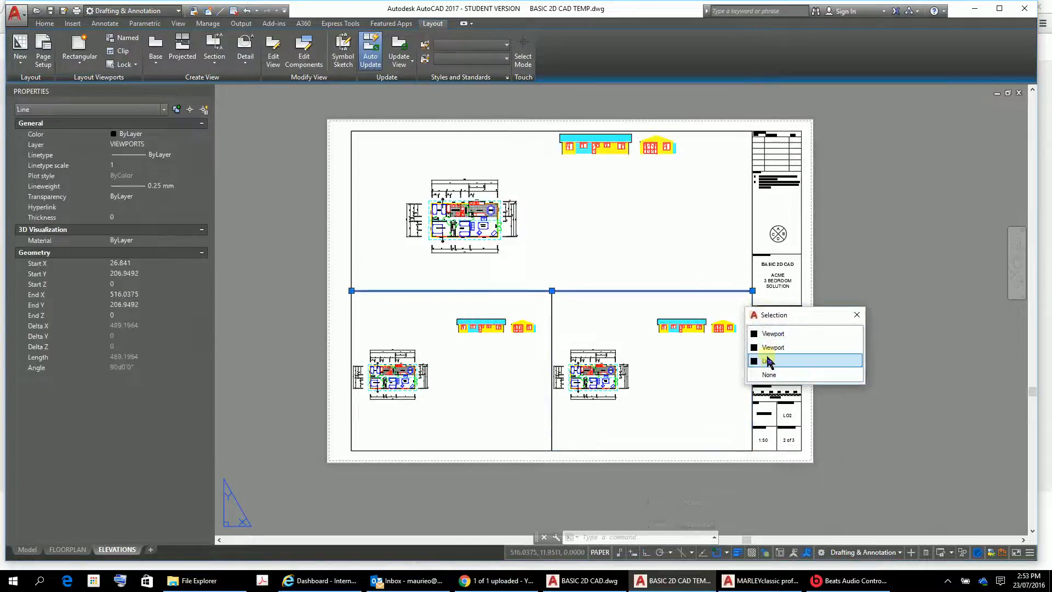
{"action": "left_click", "coordinate": [766, 362]}
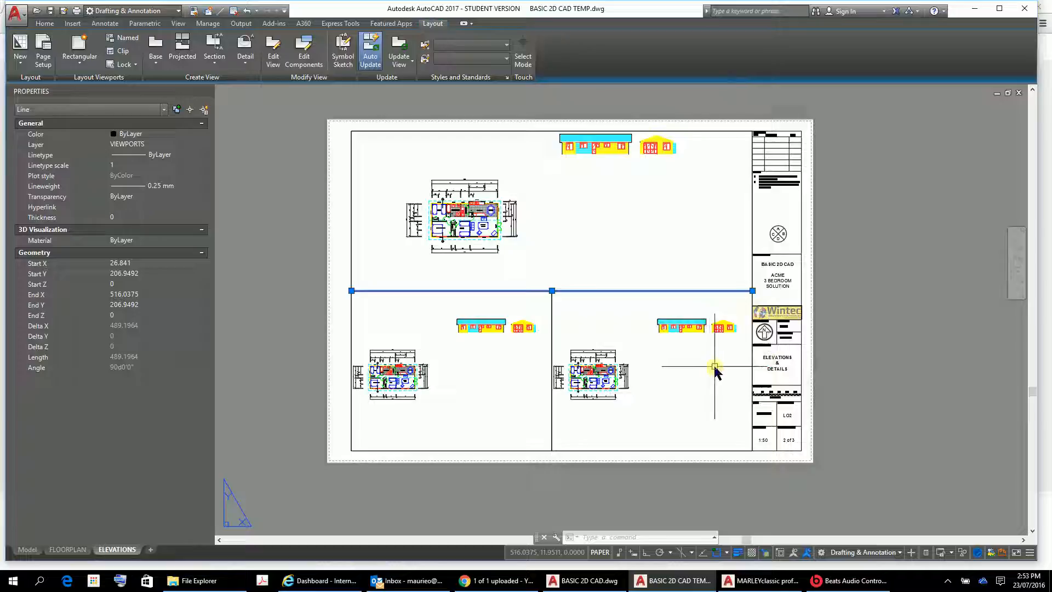
{"action": "key", "text": "Delete"}
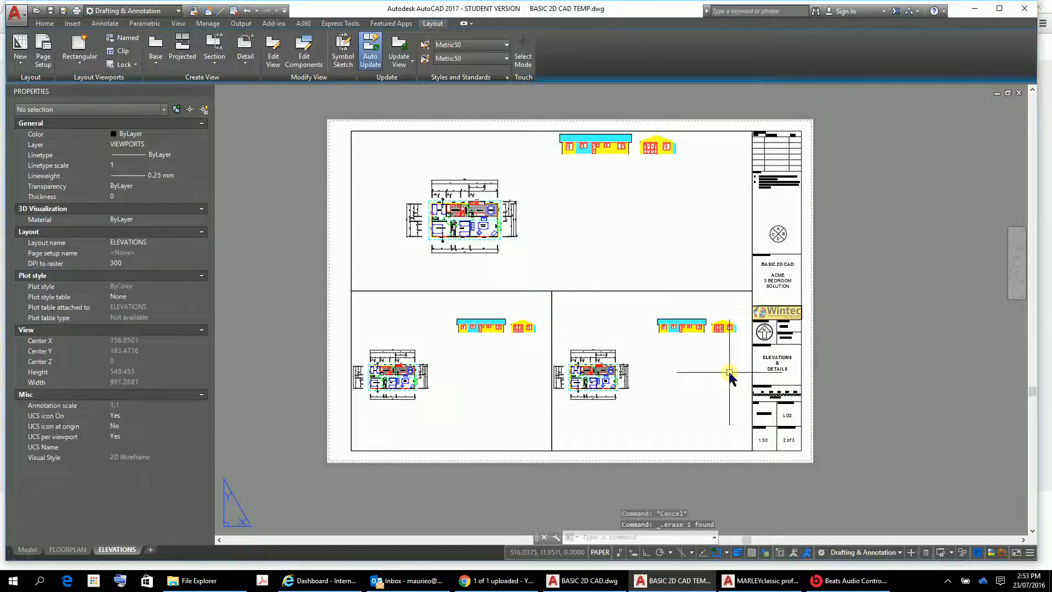
{"action": "left_click", "coordinate": [553, 313]}
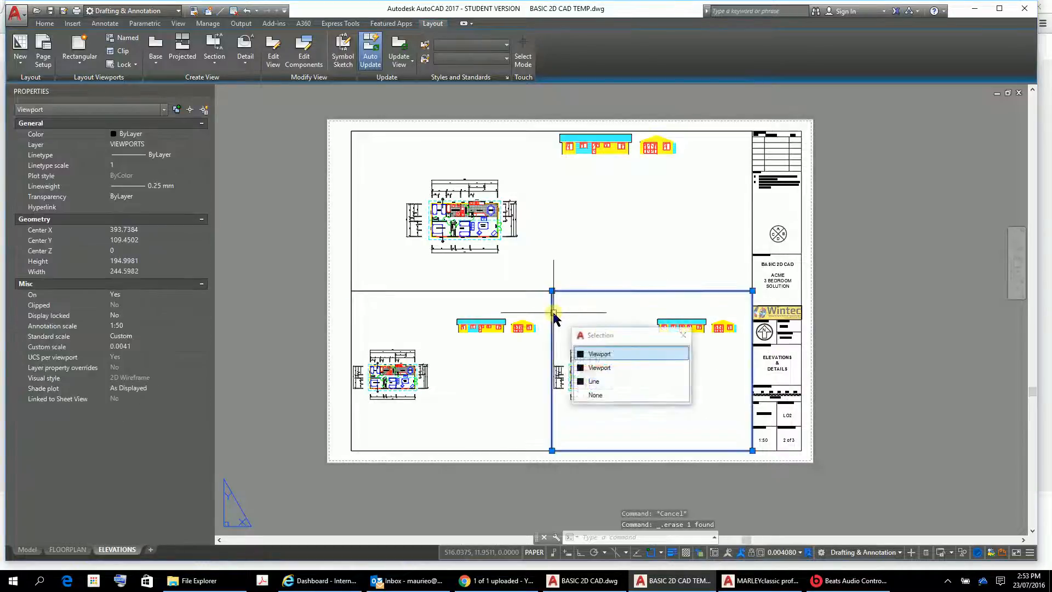
{"action": "left_click", "coordinate": [602, 383]}
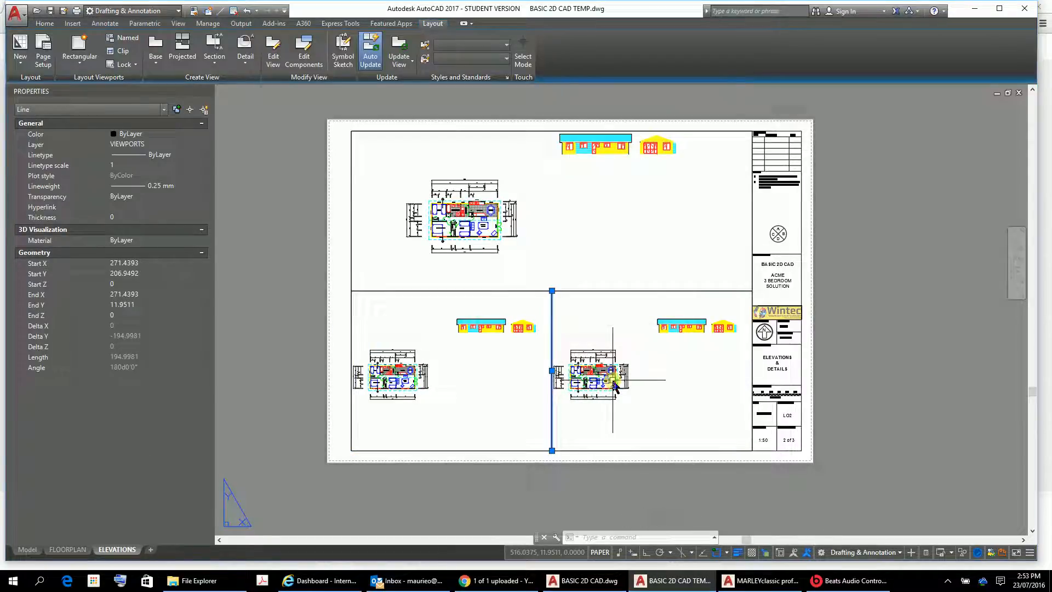
{"action": "key", "text": "Delete"}
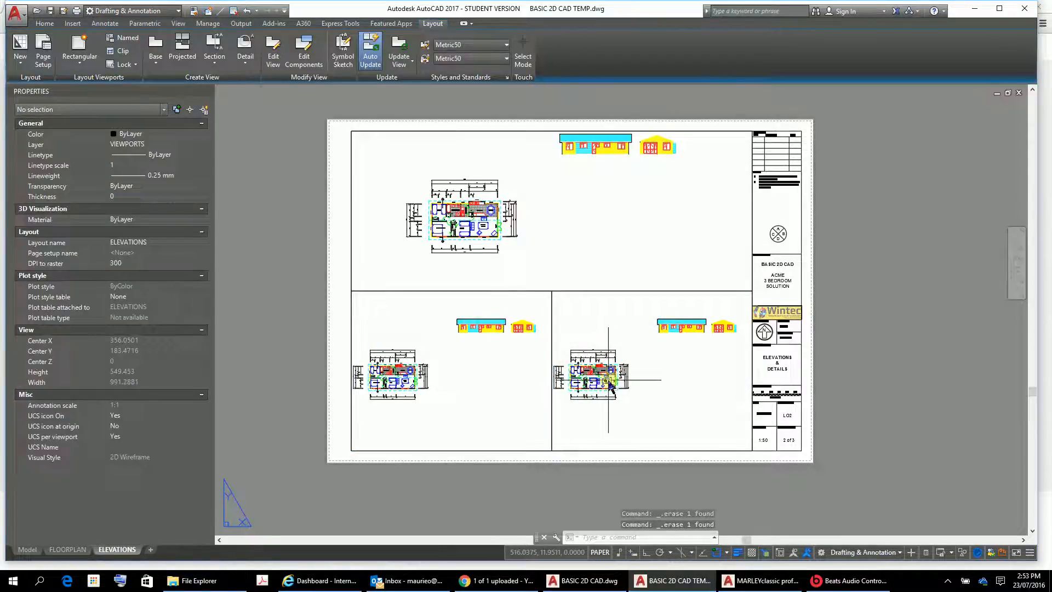
Activate the upper viewport's model space and enlarge the front and side elevations to roughly fill its frame
{"action": "scroll", "coordinate": [625, 159], "scroll_direction": "up", "scroll_amount": 4}
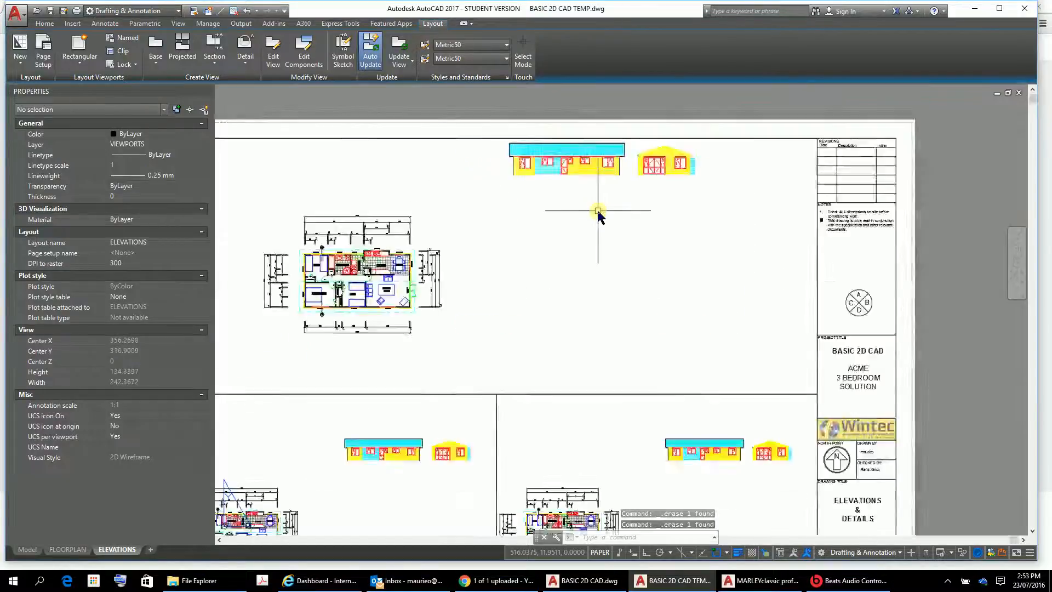
{"action": "scroll", "coordinate": [599, 216], "scroll_direction": "down", "scroll_amount": 4}
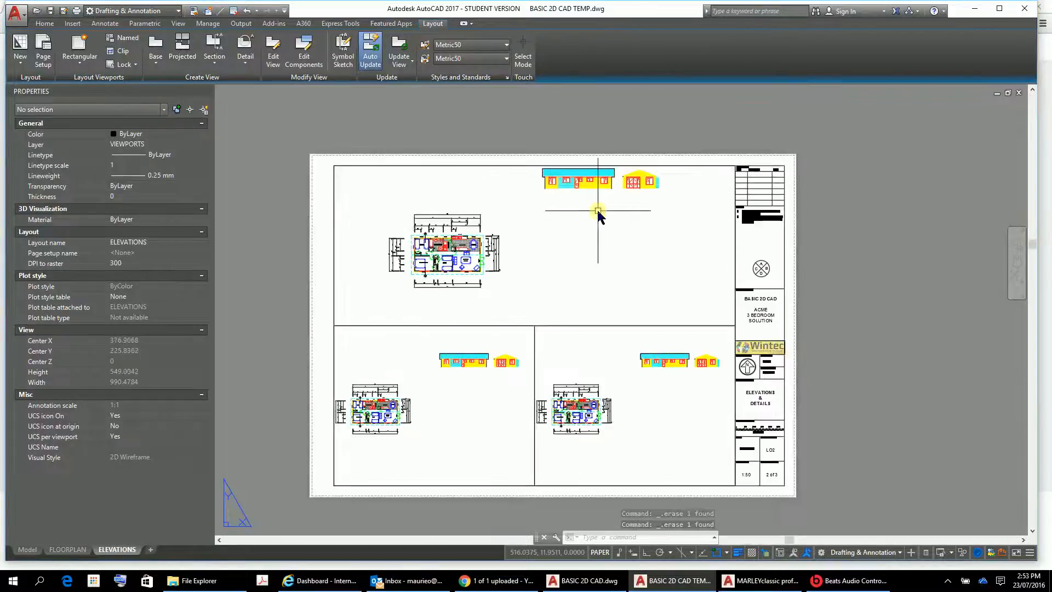
{"action": "double_click", "coordinate": [641, 268]}
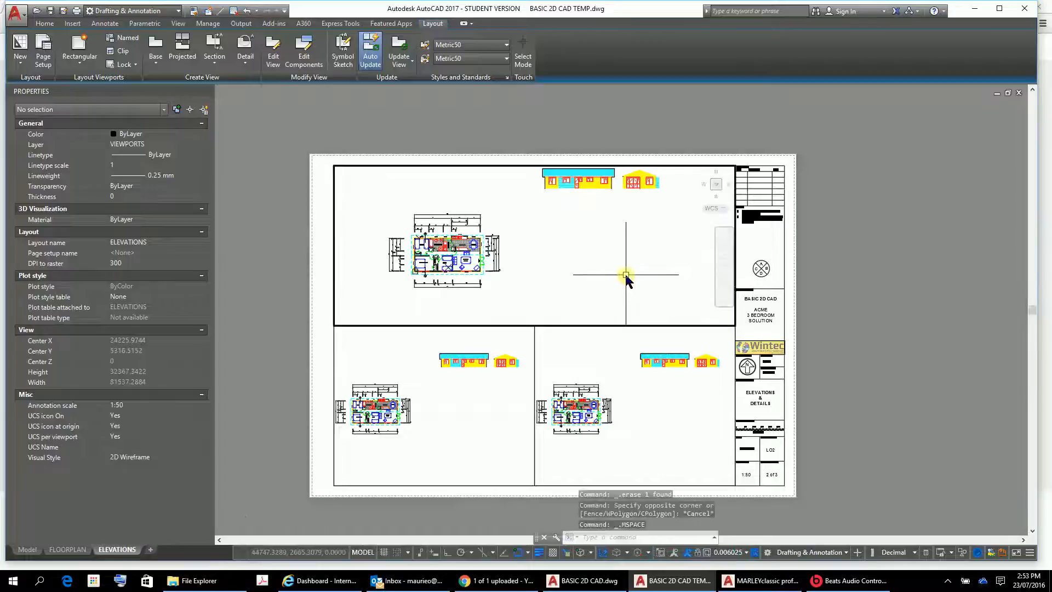
{"action": "scroll", "coordinate": [619, 276], "scroll_direction": "down", "scroll_amount": 2}
{"action": "scroll", "coordinate": [620, 223], "scroll_direction": "up", "scroll_amount": 3}
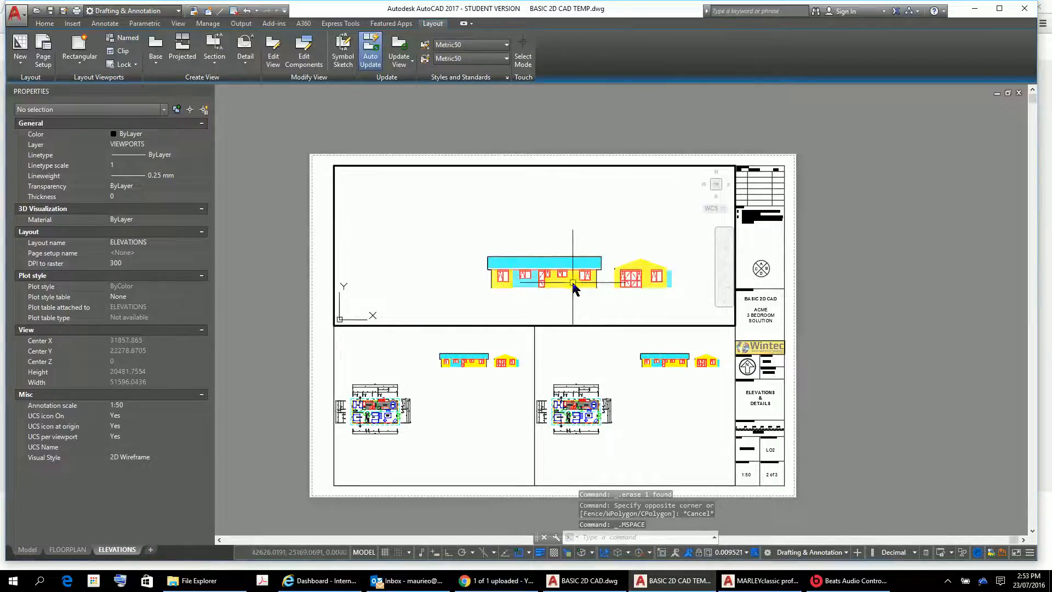
{"action": "scroll", "coordinate": [574, 288], "scroll_direction": "up", "scroll_amount": 4}
{"action": "scroll", "coordinate": [589, 290], "scroll_direction": "down", "scroll_amount": 2}
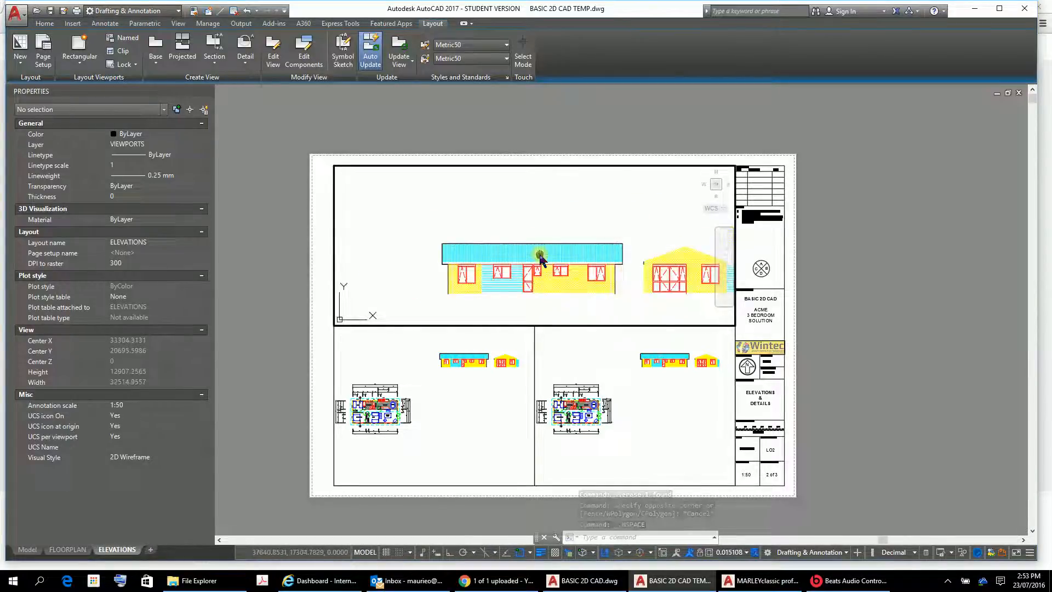
{"action": "scroll", "coordinate": [500, 226], "scroll_direction": "up", "scroll_amount": 2}
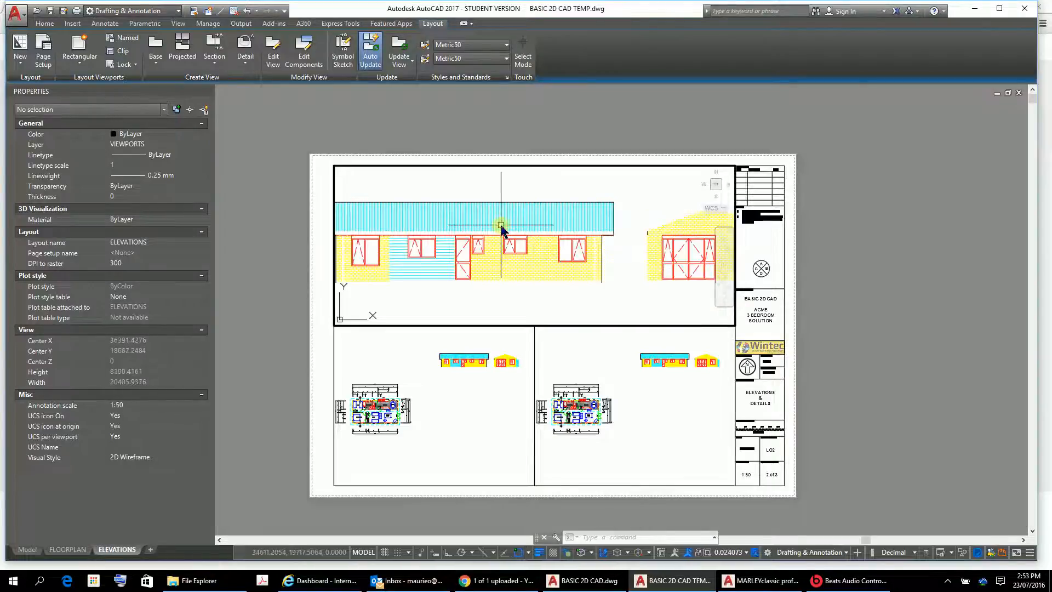
{"action": "middle_click_drag", "start_coordinate": [500, 229], "coordinate": [519, 222]}
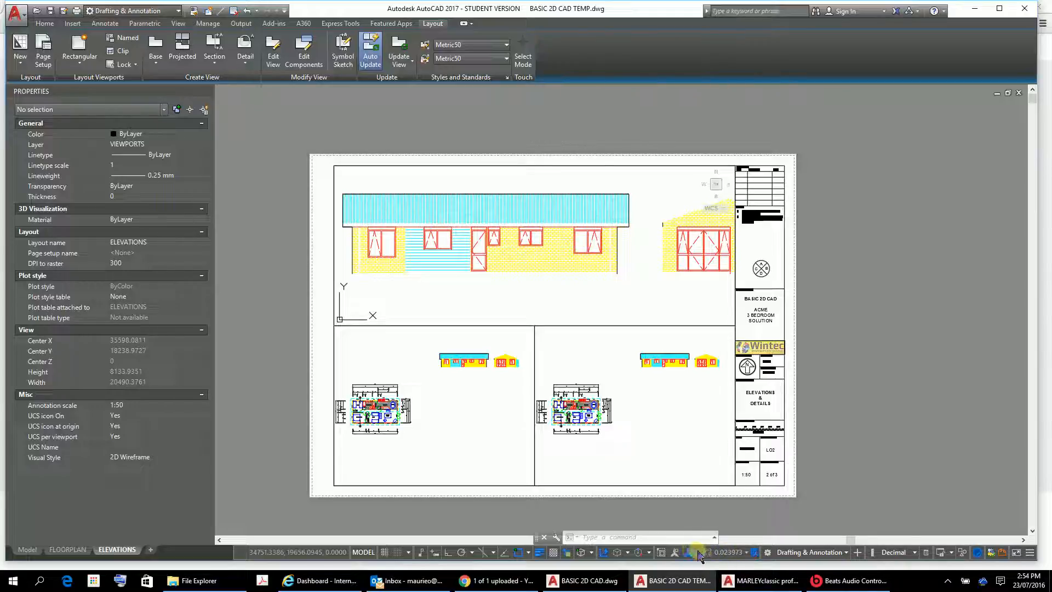
Set the upper viewport's scale to 1:50 and pan the model until both elevations fit inside its frame
{"action": "left_click", "coordinate": [747, 553]}
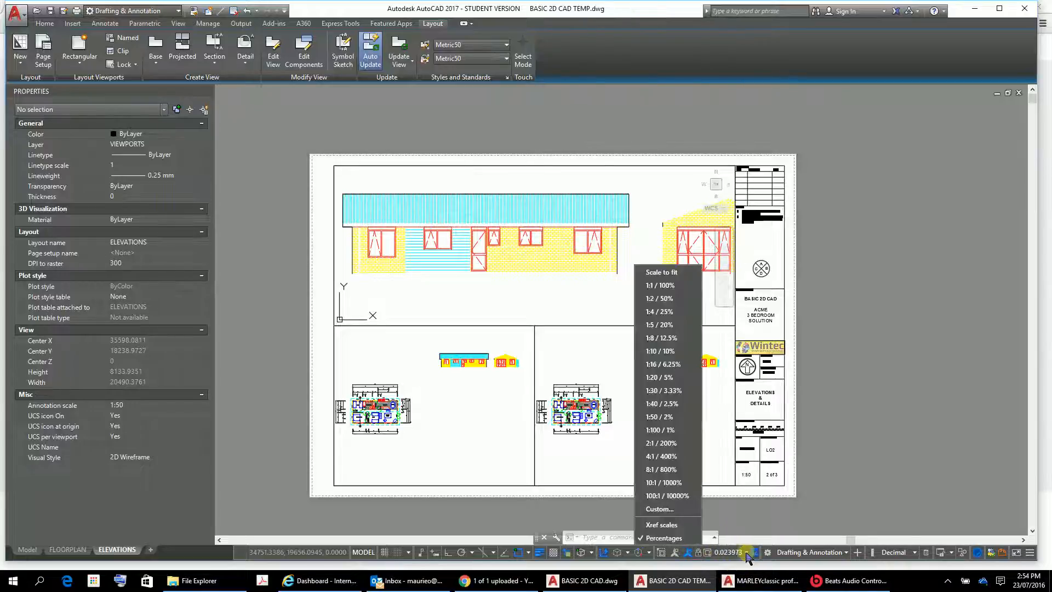
{"action": "left_click", "coordinate": [652, 416]}
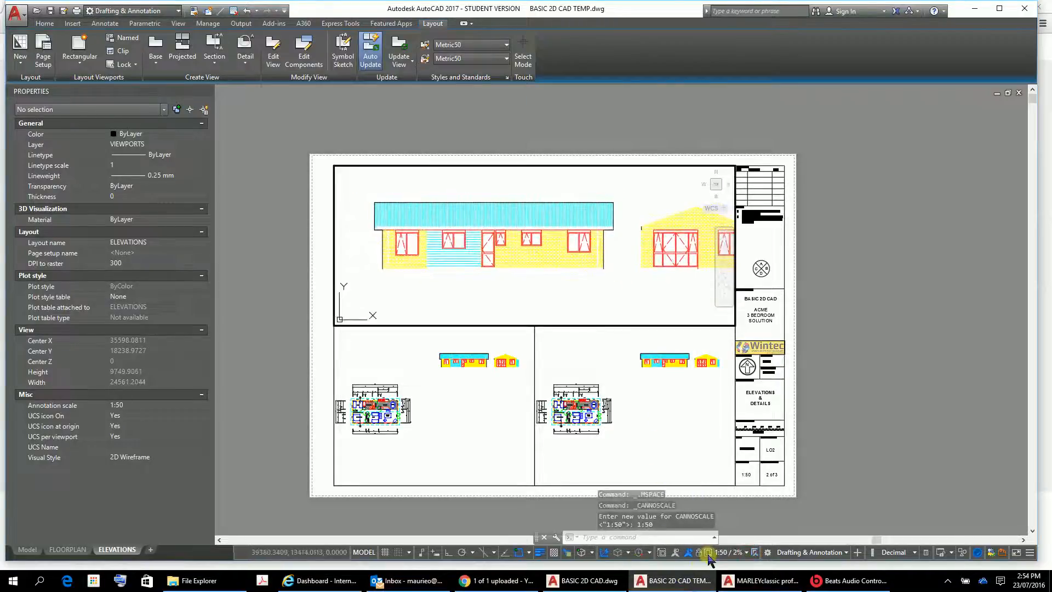
{"action": "left_click", "coordinate": [725, 268]}
{"action": "left_click_drag", "start_coordinate": [685, 282], "coordinate": [653, 287]}
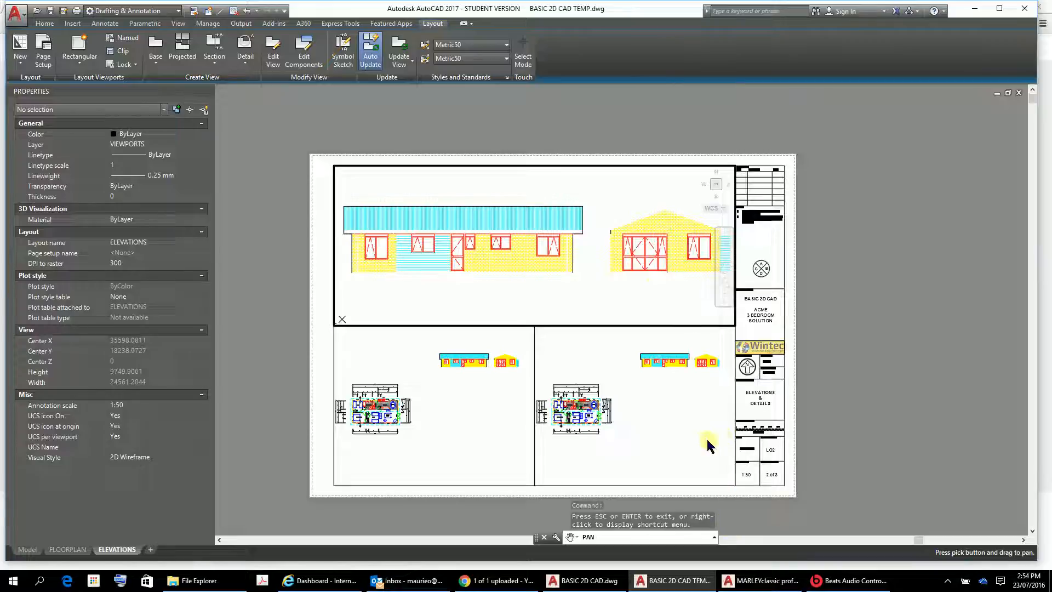
{"action": "key", "text": "Escape"}
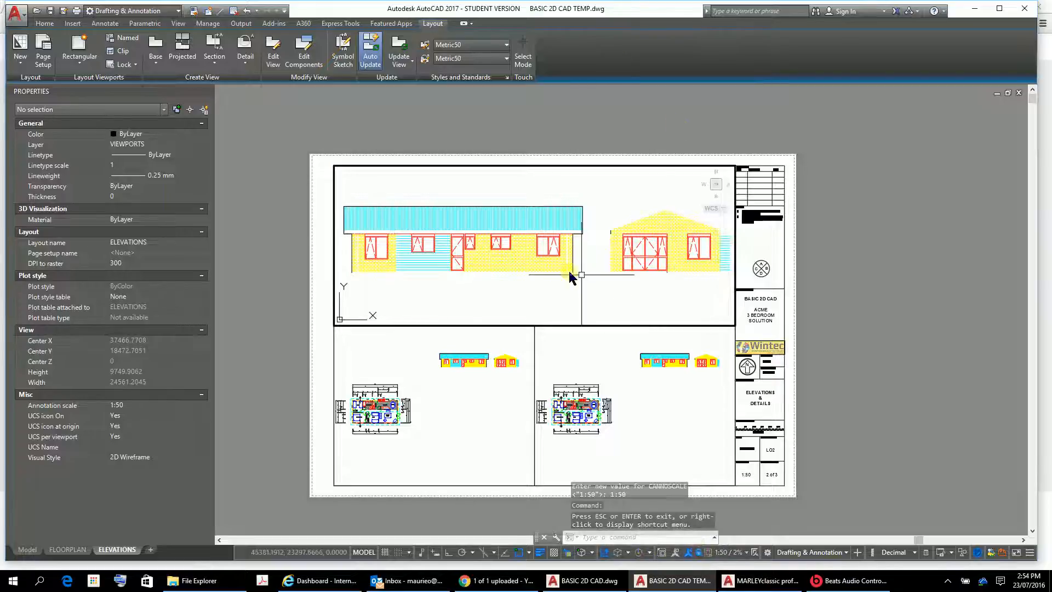
Check the upper viewport's view lock by zooming in and out over its elevations
{"action": "scroll", "coordinate": [542, 254], "scroll_direction": "up", "scroll_amount": 9}
{"action": "scroll", "coordinate": [542, 256], "scroll_direction": "down", "scroll_amount": 6}
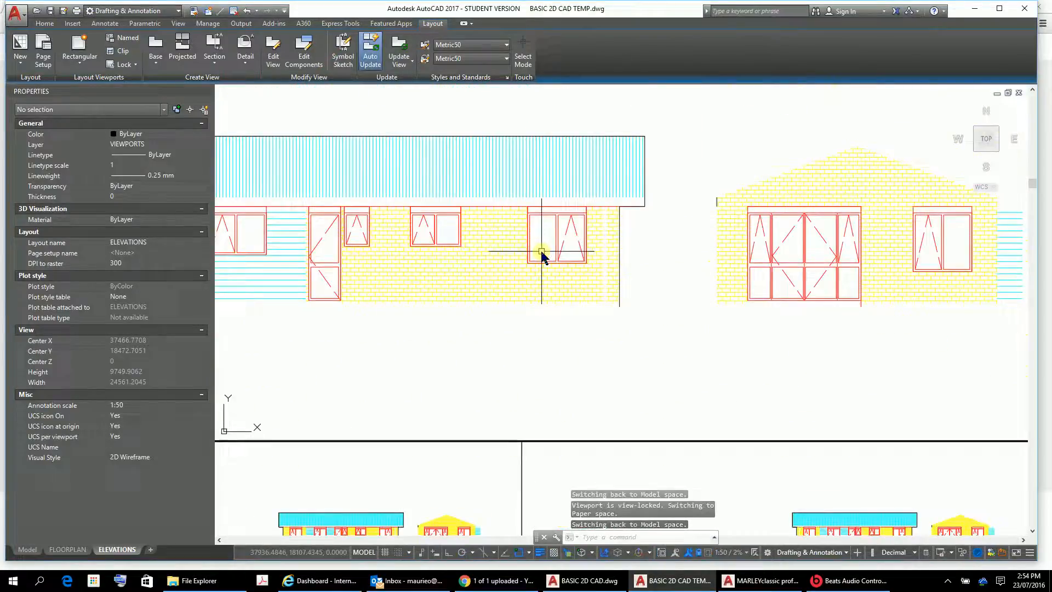
{"action": "scroll", "coordinate": [541, 253], "scroll_direction": "down", "scroll_amount": 5}
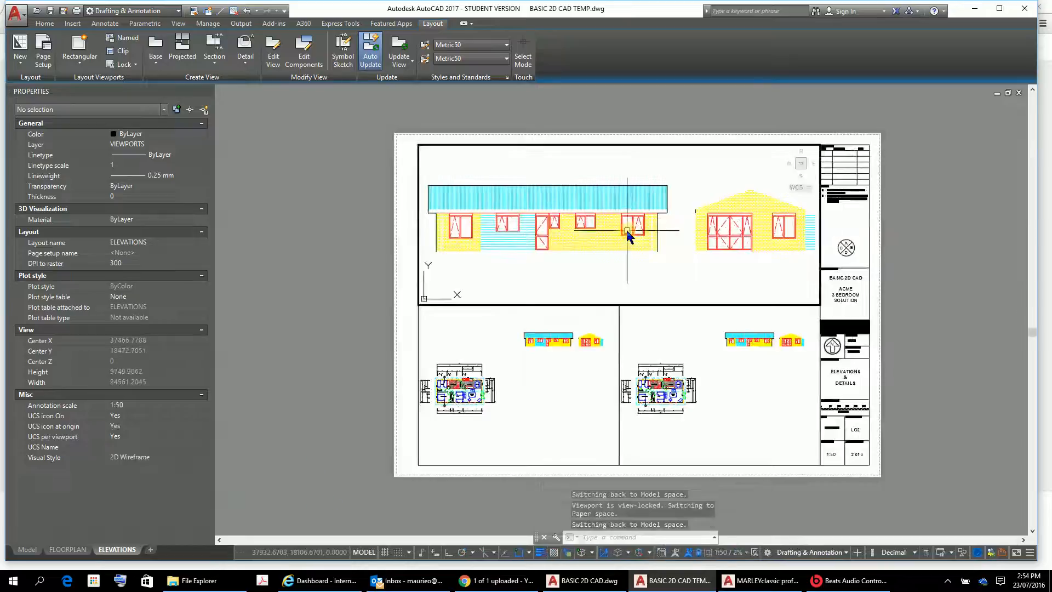